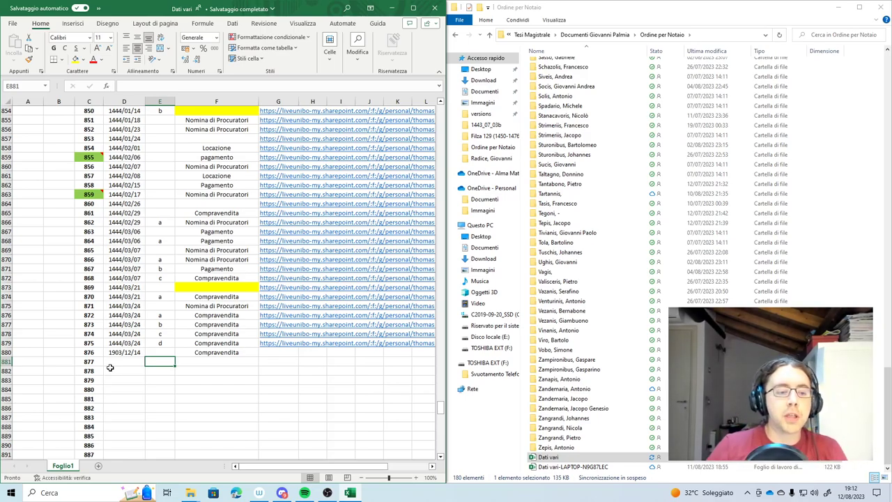
Clear the stray date 14/12/1903 from cell D880
{"action": "double_click", "coordinate": [125, 353]}
{"action": "left_click_drag", "start_coordinate": [138, 353], "coordinate": [106, 353]}
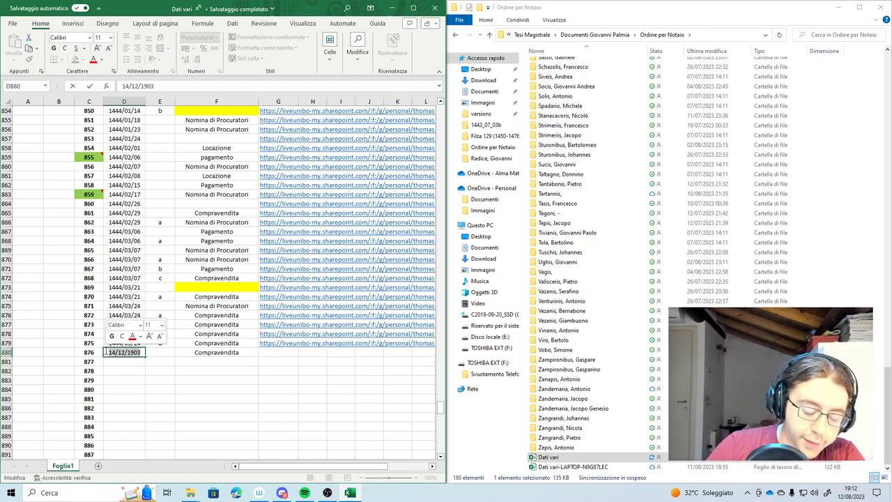
{"action": "key", "text": "BackSpace"}
{"action": "key", "text": "Return"}
Delete the Compravendita entry from cell F880
{"action": "left_click", "coordinate": [195, 352]}
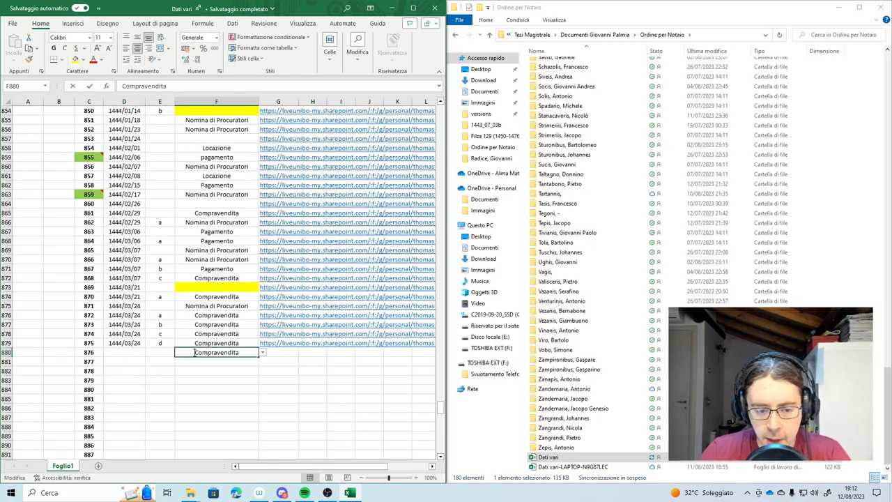
{"action": "double_click", "coordinate": [239, 352]}
{"action": "left_click_drag", "start_coordinate": [239, 352], "coordinate": [194, 352]}
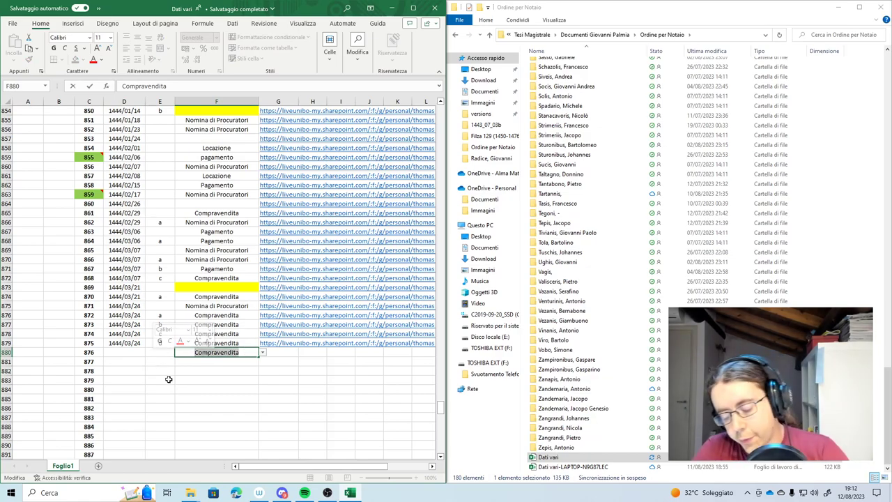
{"action": "key", "text": "BackSpace"}
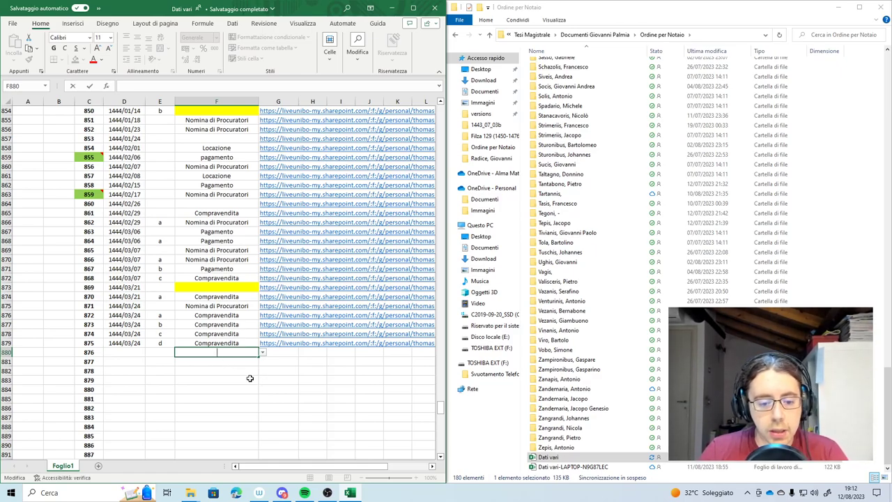
Scroll to the sheet's top and over to columns M–N, then select the deed-type labels M6:M23
{"action": "left_click_drag", "start_coordinate": [443, 412], "coordinate": [442, 120]}
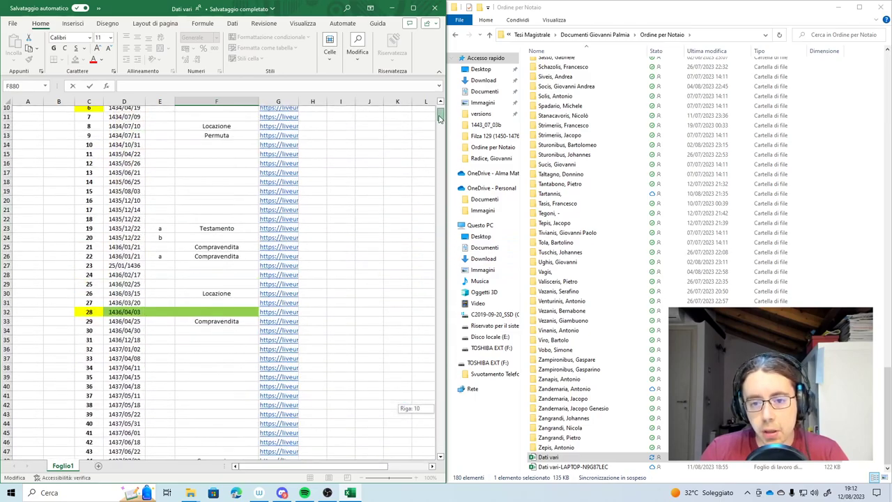
{"action": "scroll", "coordinate": [279, 409], "scroll_direction": "up", "scroll_amount": 3}
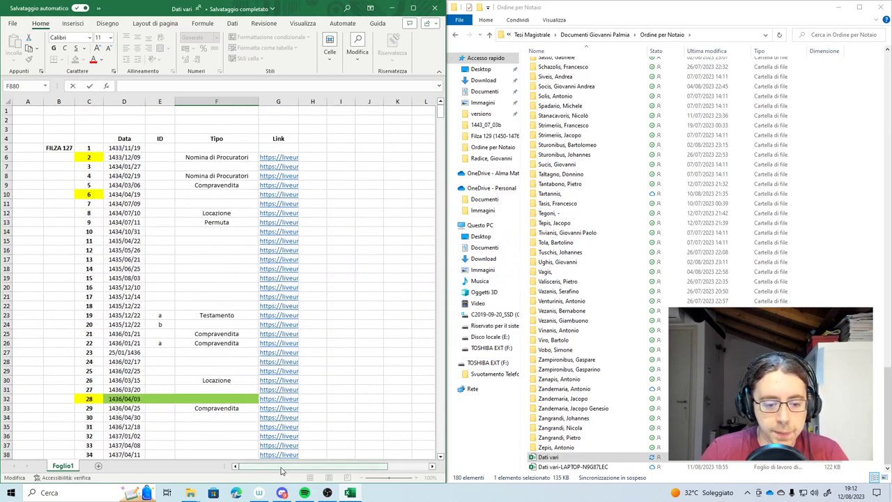
{"action": "left_click_drag", "start_coordinate": [271, 466], "coordinate": [312, 466]}
{"action": "left_click_drag", "start_coordinate": [345, 157], "coordinate": [356, 315]}
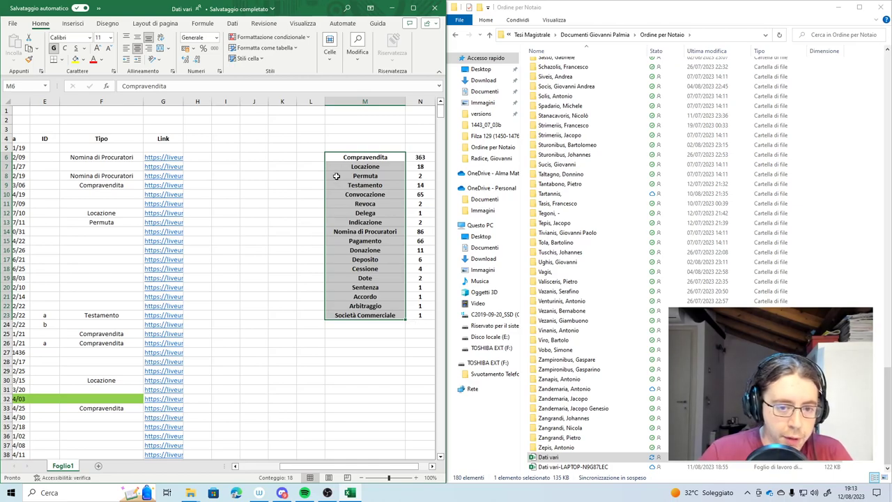
{"action": "left_click_drag", "start_coordinate": [347, 156], "coordinate": [349, 176]}
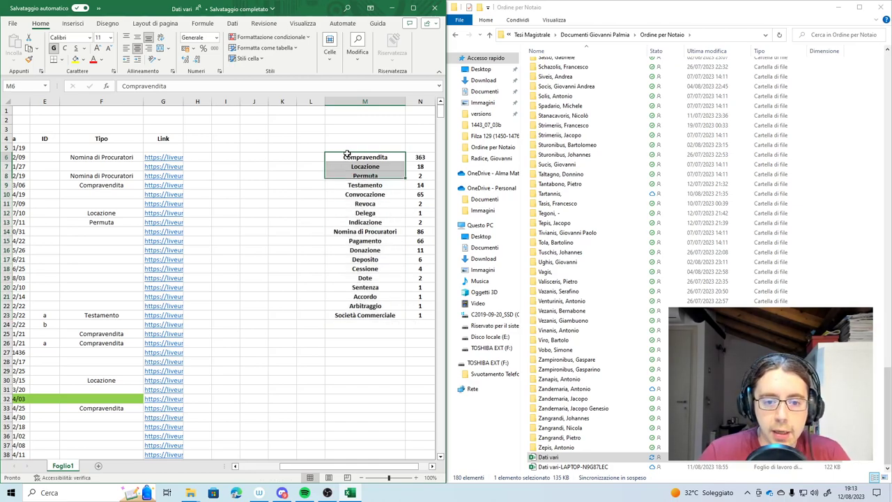
{"action": "left_click", "coordinate": [420, 159]}
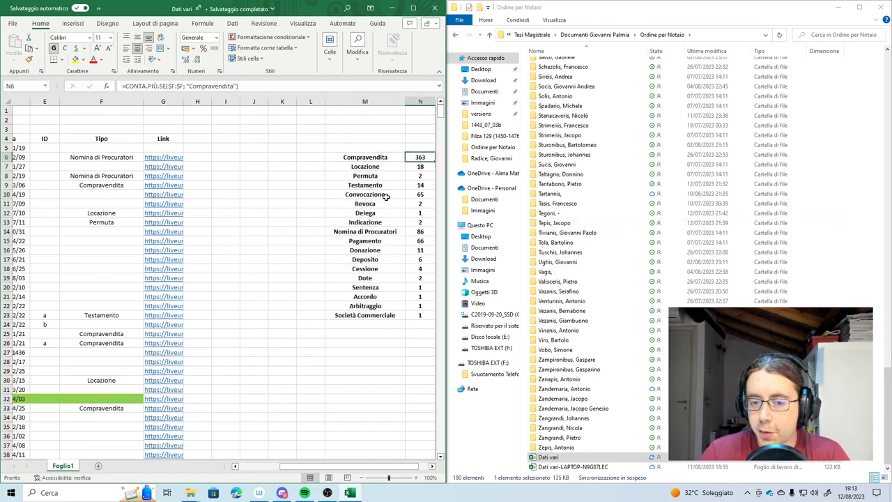
{"action": "left_click", "coordinate": [356, 168]}
{"action": "left_click", "coordinate": [410, 166]}
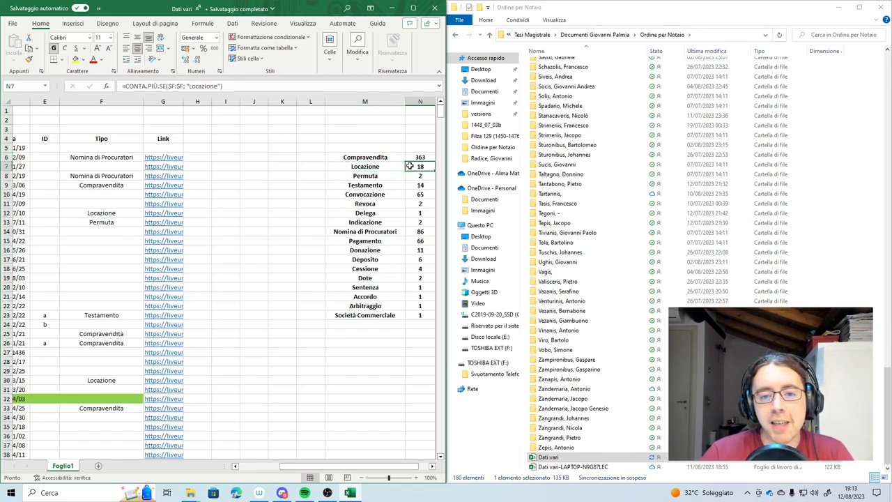
{"action": "left_click", "coordinate": [350, 178]}
{"action": "left_click", "coordinate": [421, 177]}
{"action": "left_click", "coordinate": [369, 185]}
{"action": "left_click", "coordinate": [373, 194]}
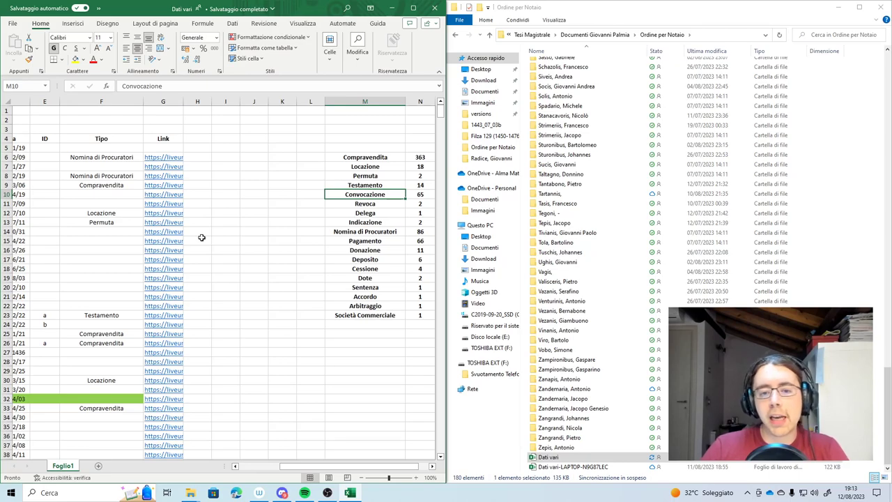
{"action": "left_click", "coordinate": [342, 234]}
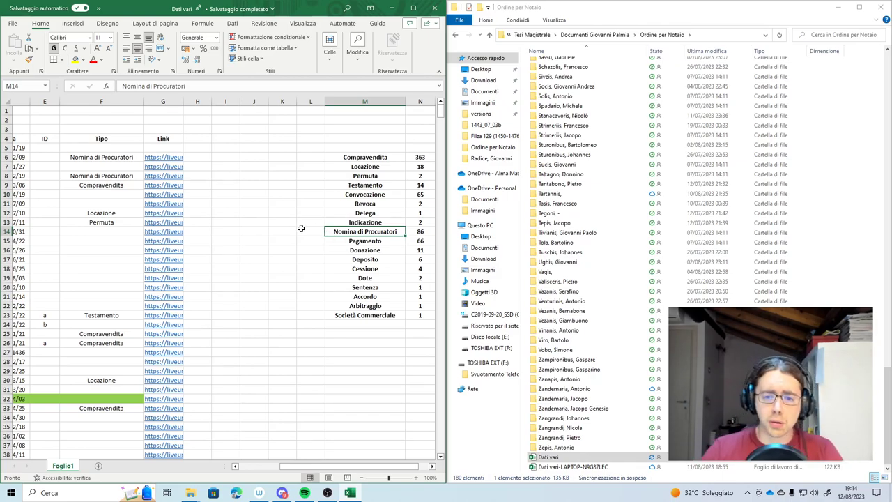
{"action": "left_click", "coordinate": [309, 242]}
{"action": "left_click", "coordinate": [344, 242]}
{"action": "left_click", "coordinate": [349, 250]}
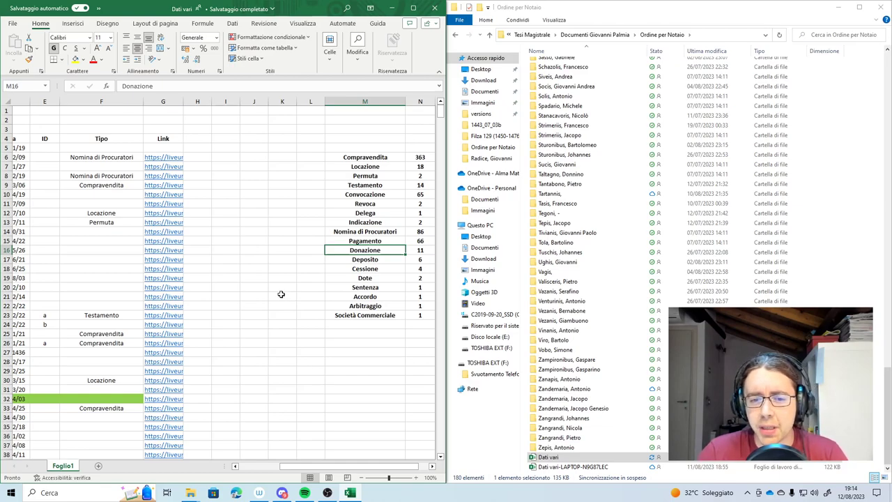
{"action": "left_click", "coordinate": [345, 260]}
{"action": "left_click", "coordinate": [337, 270]}
{"action": "left_click", "coordinate": [318, 285]}
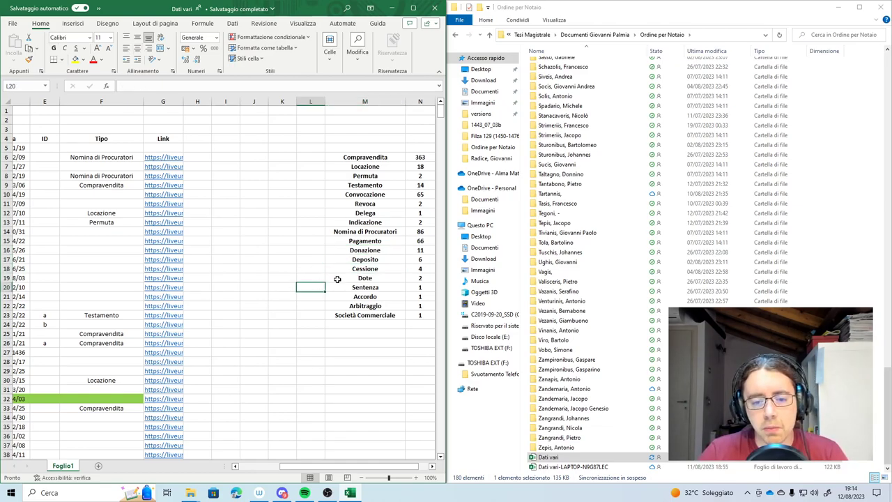
{"action": "left_click", "coordinate": [337, 280]}
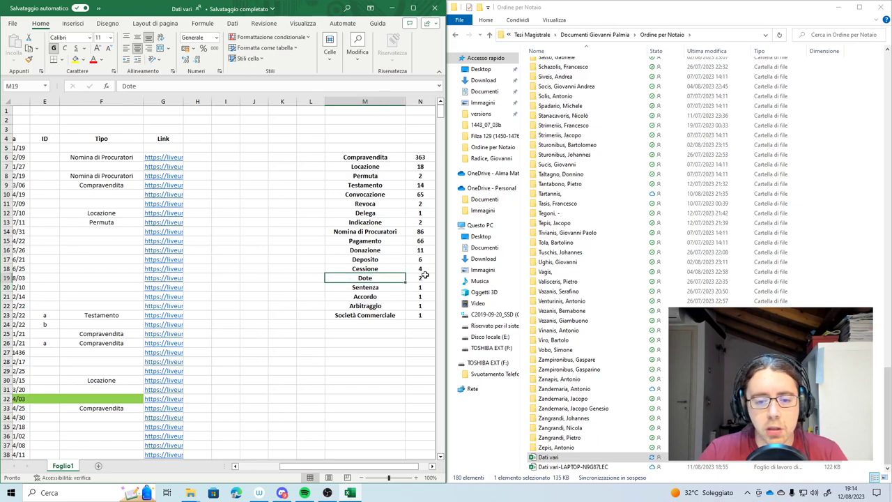
{"action": "left_click", "coordinate": [345, 289]}
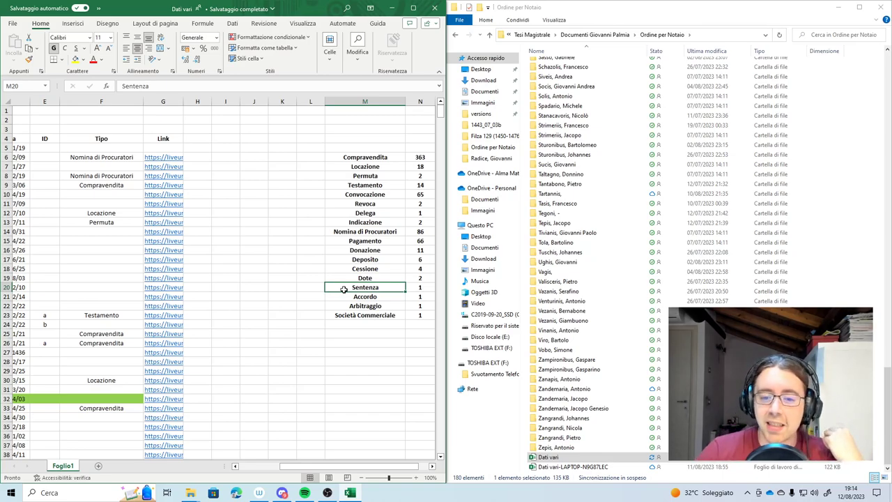
{"action": "left_click", "coordinate": [352, 299]}
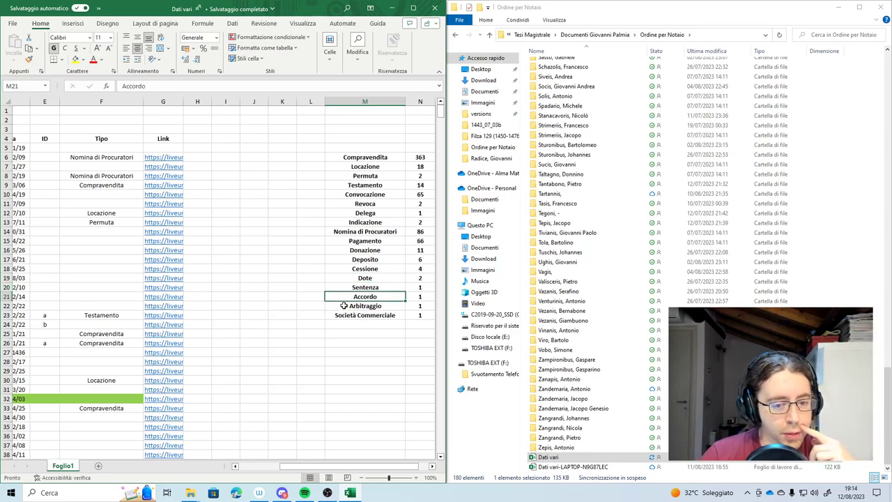
{"action": "left_click", "coordinate": [346, 307]}
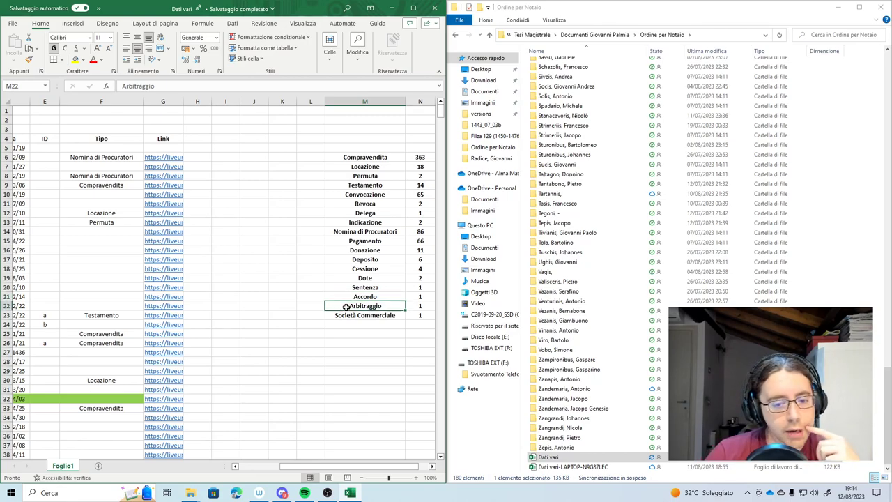
{"action": "left_click", "coordinate": [346, 316]}
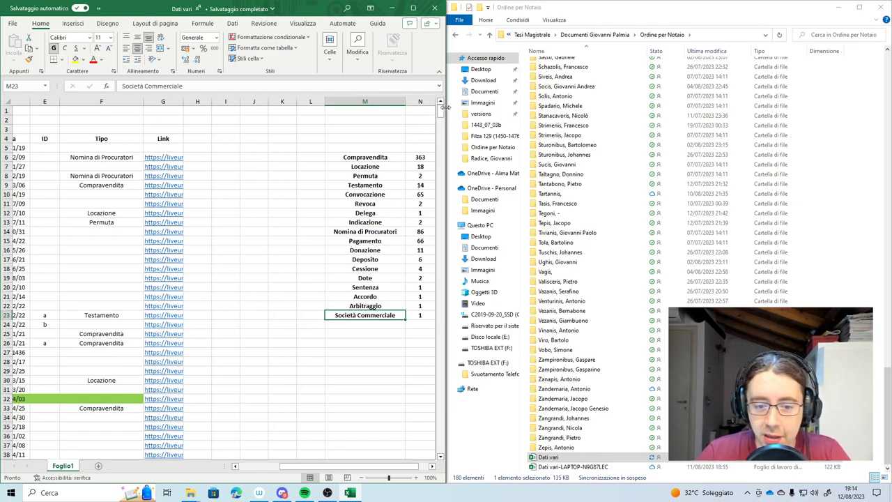
{"action": "left_click_drag", "start_coordinate": [321, 466], "coordinate": [282, 466]}
{"action": "left_click_drag", "start_coordinate": [179, 233], "coordinate": [204, 298]}
{"action": "left_click", "coordinate": [201, 267]}
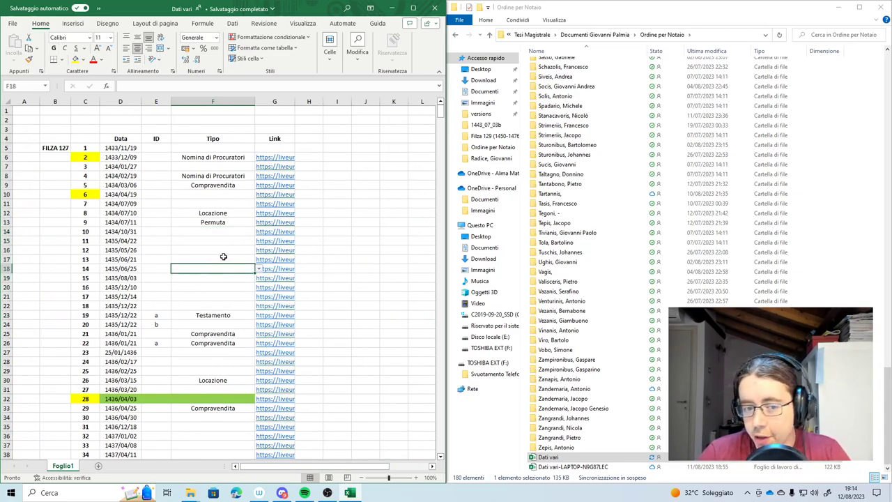
{"action": "left_click", "coordinate": [222, 257]}
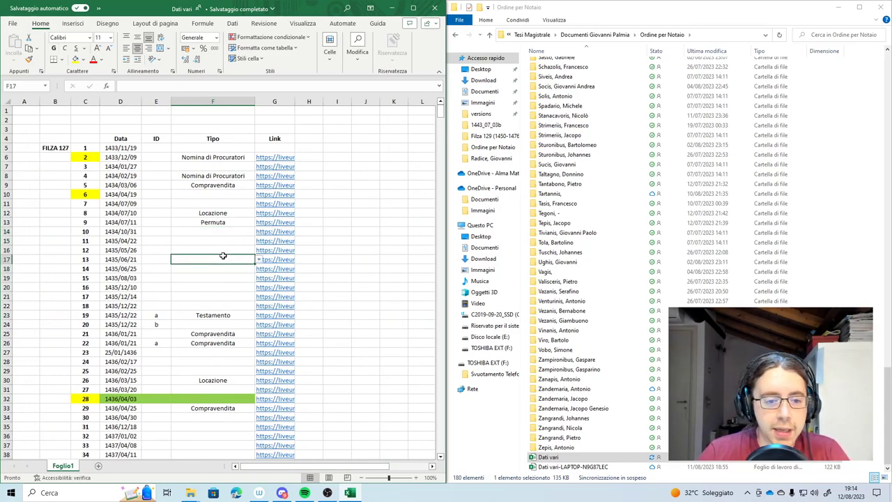
{"action": "left_click", "coordinate": [186, 230]}
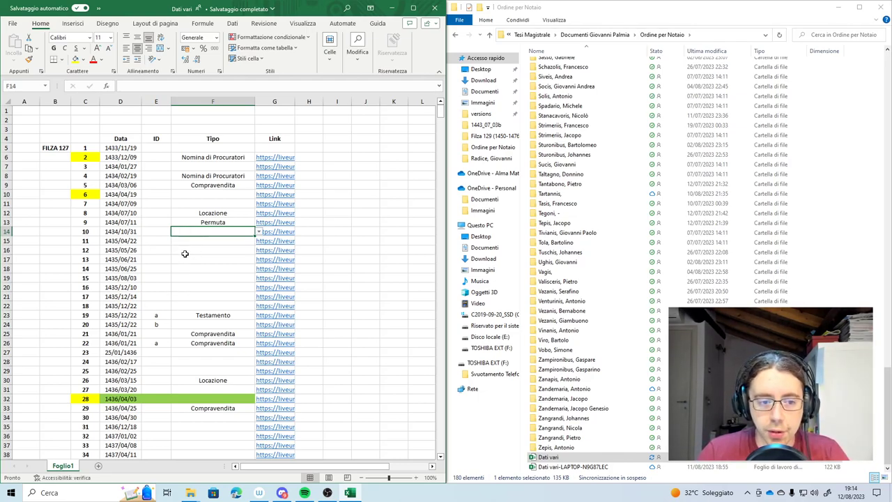
{"action": "scroll", "coordinate": [185, 234], "scroll_direction": "down", "scroll_amount": 1}
{"action": "scroll", "coordinate": [185, 235], "scroll_direction": "down", "scroll_amount": 1}
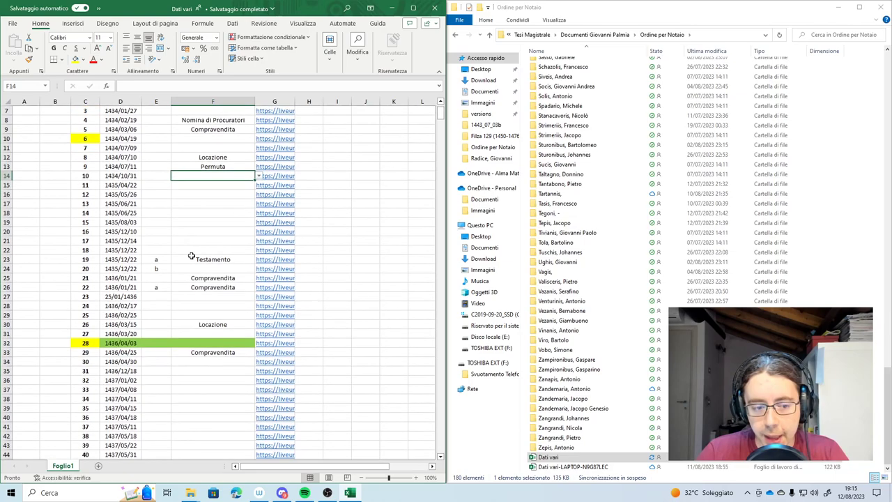
{"action": "scroll", "coordinate": [199, 363], "scroll_direction": "down", "scroll_amount": 1}
{"action": "scroll", "coordinate": [201, 384], "scroll_direction": "up", "scroll_amount": 1}
{"action": "scroll", "coordinate": [202, 385], "scroll_direction": "up", "scroll_amount": 1}
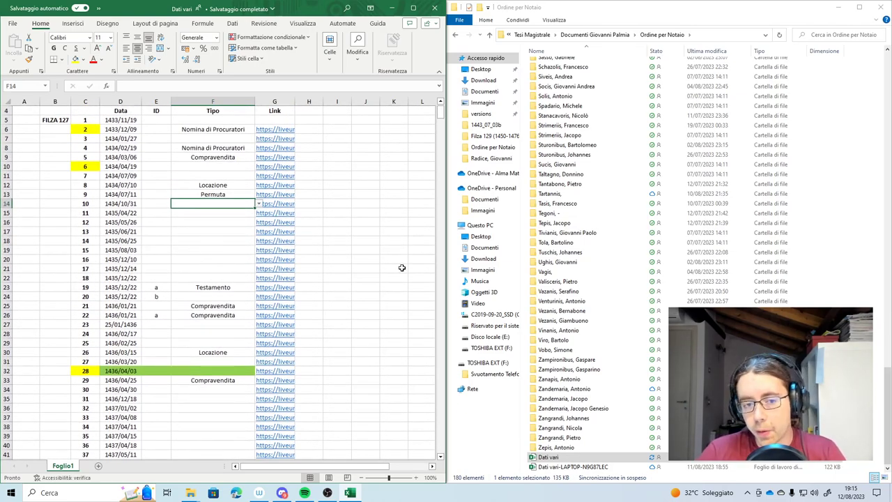
{"action": "scroll", "coordinate": [219, 219], "scroll_direction": "up", "scroll_amount": 1}
{"action": "scroll", "coordinate": [218, 220], "scroll_direction": "up", "scroll_amount": 1}
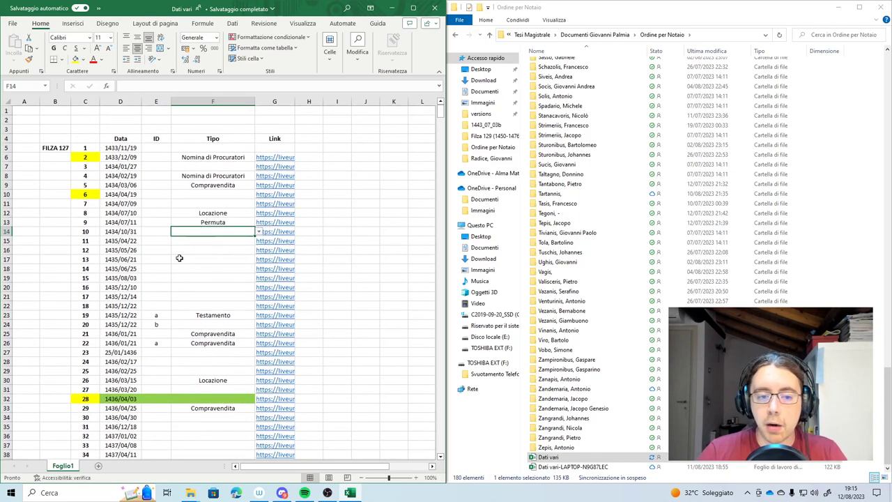
{"action": "left_click_drag", "start_coordinate": [183, 158], "coordinate": [189, 175]}
{"action": "key", "text": "ctrl+v"}
{"action": "scroll", "coordinate": [228, 227], "scroll_direction": "down", "scroll_amount": 7}
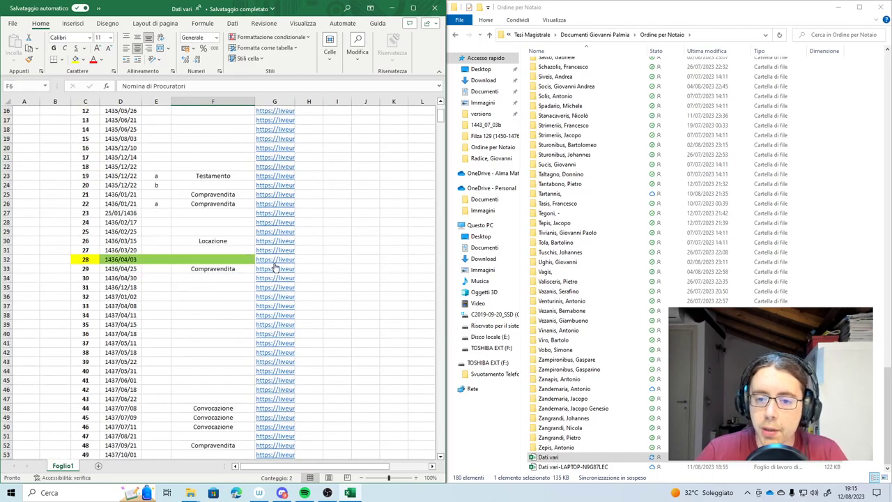
{"action": "scroll", "coordinate": [105, 160], "scroll_direction": "up", "scroll_amount": 7}
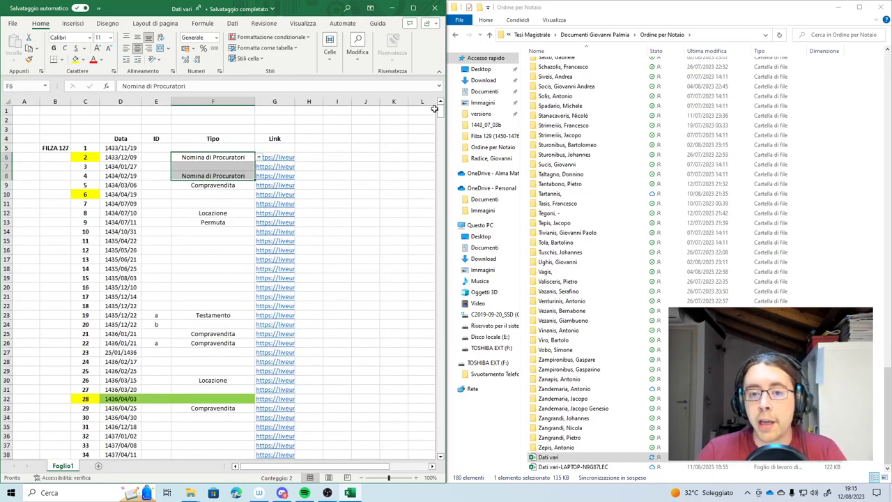
{"action": "left_click_drag", "start_coordinate": [440, 111], "coordinate": [418, 408]}
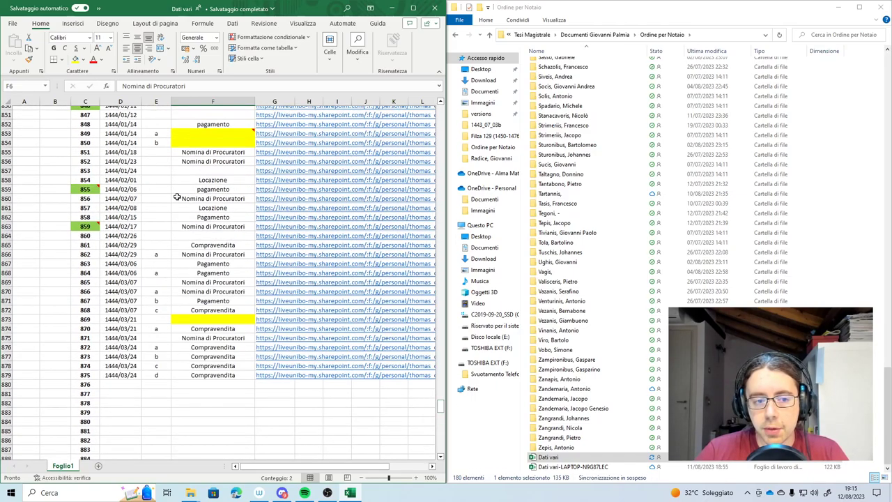
{"action": "scroll", "coordinate": [90, 202], "scroll_direction": "up", "scroll_amount": 7}
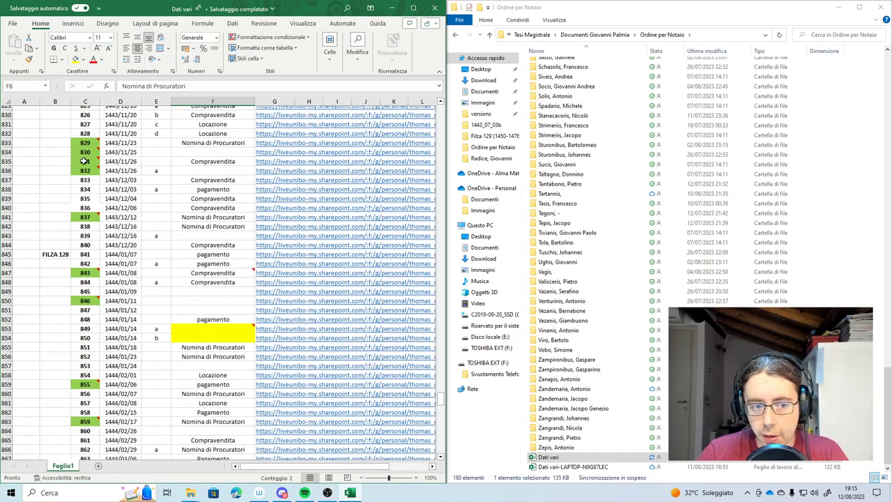
{"action": "scroll", "coordinate": [84, 160], "scroll_direction": "up", "scroll_amount": 6}
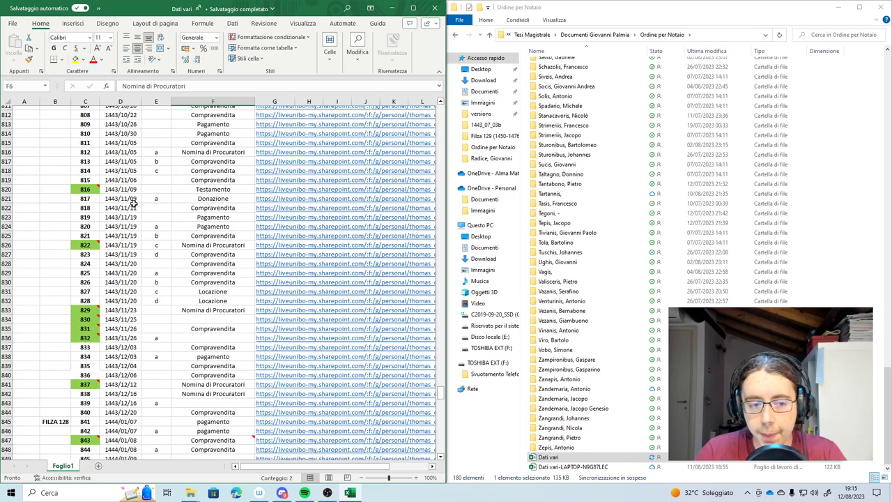
{"action": "scroll", "coordinate": [134, 202], "scroll_direction": "down", "scroll_amount": 12}
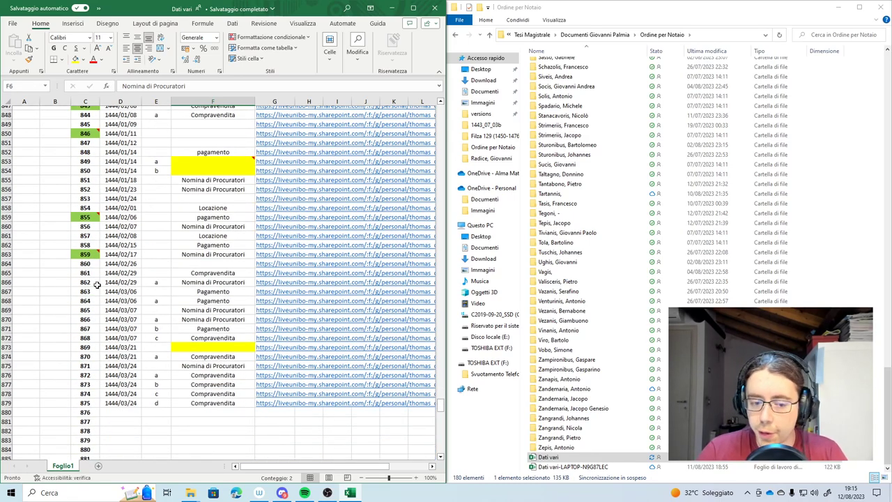
{"action": "left_click", "coordinate": [111, 411]}
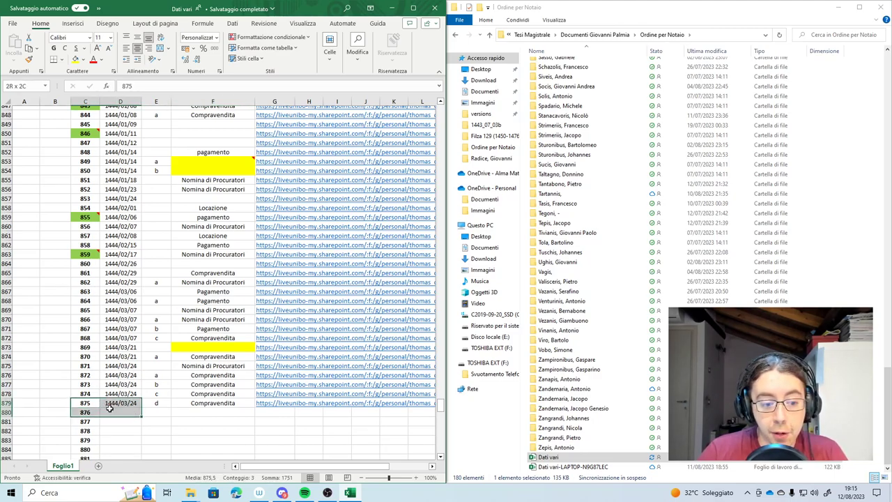
{"action": "left_click", "coordinate": [106, 407]}
{"action": "left_click", "coordinate": [81, 405]}
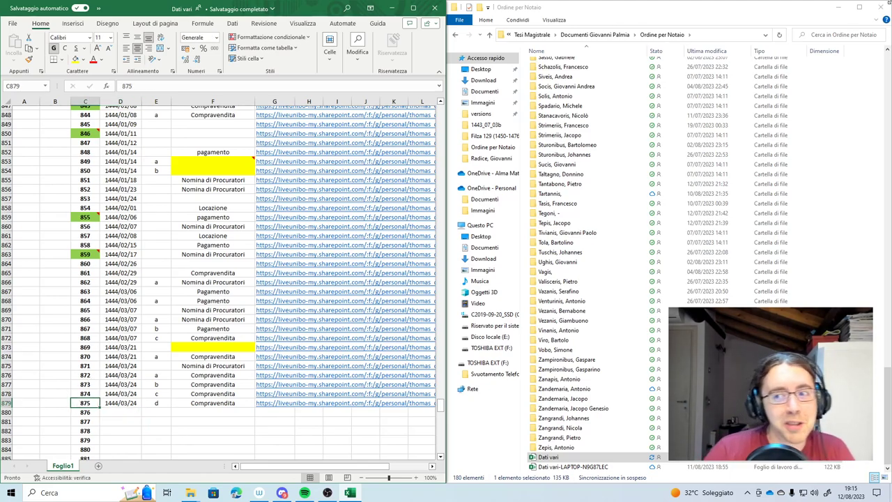
Search the notary folder for 1444_ folders and scroll through the results
{"action": "left_click", "coordinate": [817, 37]}
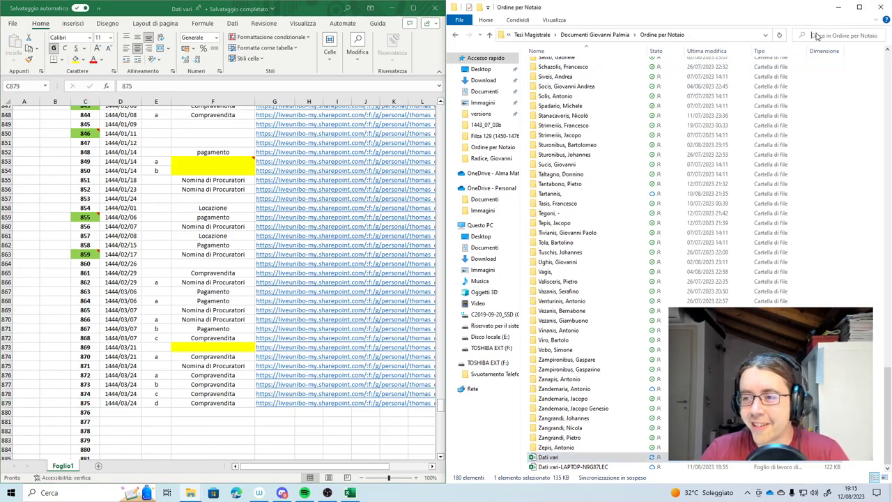
{"action": "type", "text": "44"}
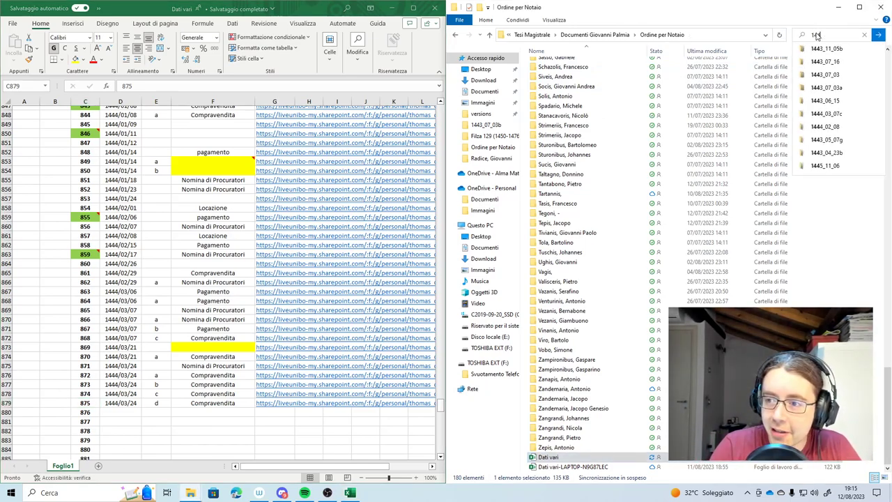
{"action": "type", "text": "4_"}
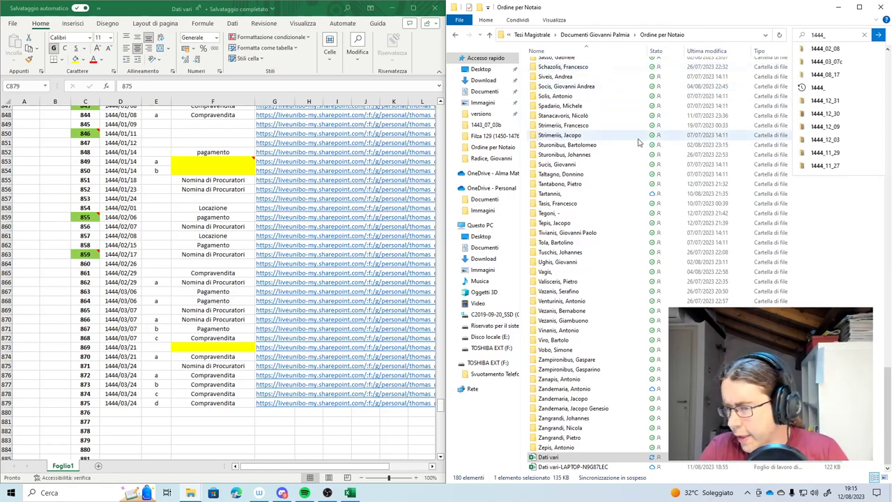
{"action": "key", "text": "Return"}
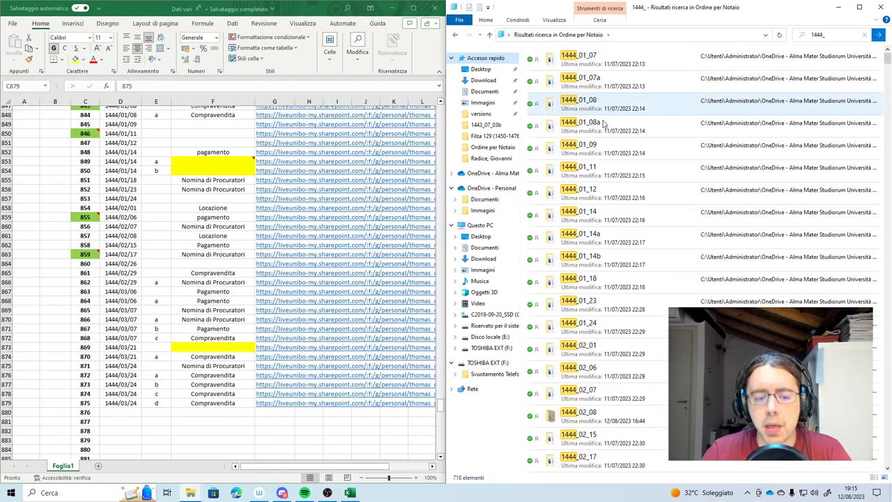
{"action": "scroll", "coordinate": [645, 209], "scroll_direction": "down", "scroll_amount": 5}
{"action": "scroll", "coordinate": [636, 223], "scroll_direction": "down", "scroll_amount": 2}
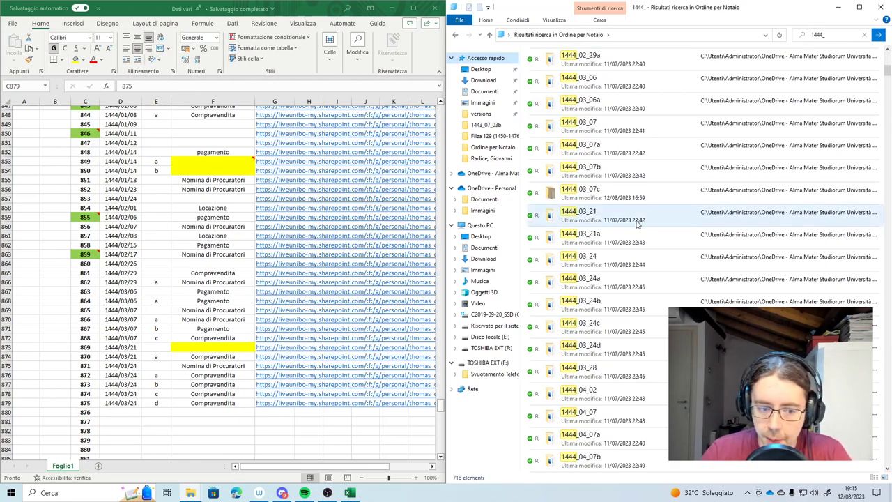
{"action": "scroll", "coordinate": [636, 224], "scroll_direction": "down", "scroll_amount": 1}
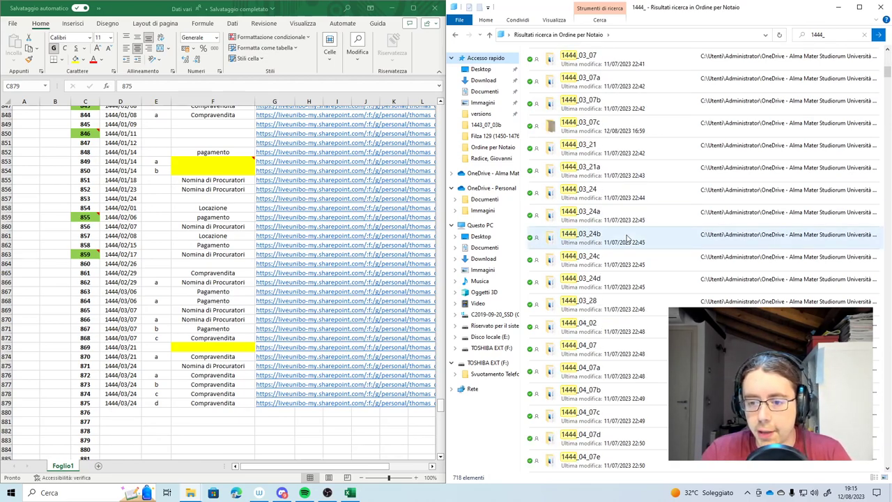
Check deed 875's suffix, then open folder 1444_03_28 and its first scan IMG_20230703_094155
{"action": "left_click", "coordinate": [156, 403]}
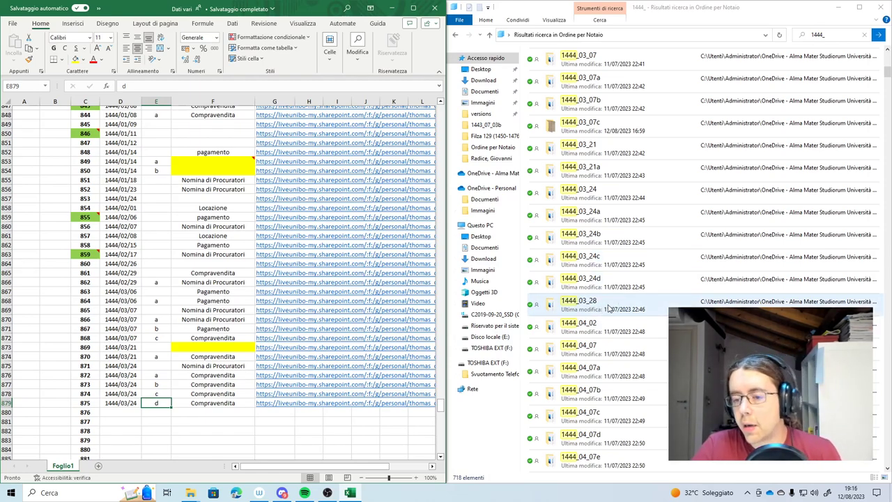
{"action": "double_click", "coordinate": [610, 307]}
{"action": "left_click", "coordinate": [552, 63]}
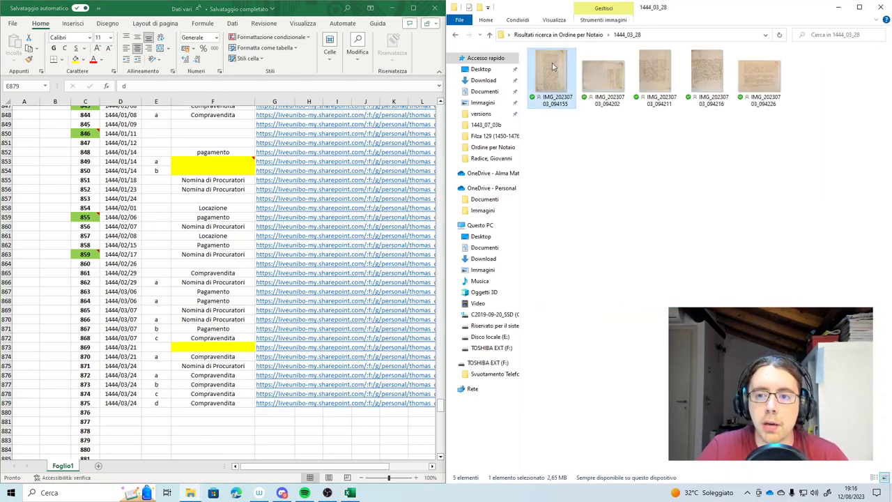
{"action": "double_click", "coordinate": [552, 63]}
Zoom into IMG_20230703_094155 and read the manuscript from its opening lines to the bottom edge
{"action": "scroll", "coordinate": [439, 144], "scroll_direction": "up", "scroll_amount": 5}
{"action": "left_click_drag", "start_coordinate": [453, 235], "coordinate": [472, 244]}
{"action": "scroll", "coordinate": [494, 131], "scroll_direction": "up", "scroll_amount": 2}
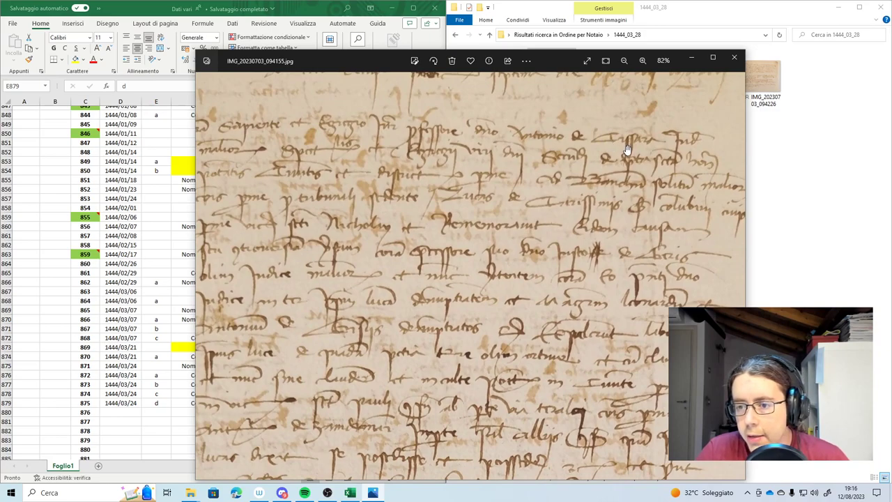
{"action": "scroll", "coordinate": [417, 212], "scroll_direction": "down", "scroll_amount": 2}
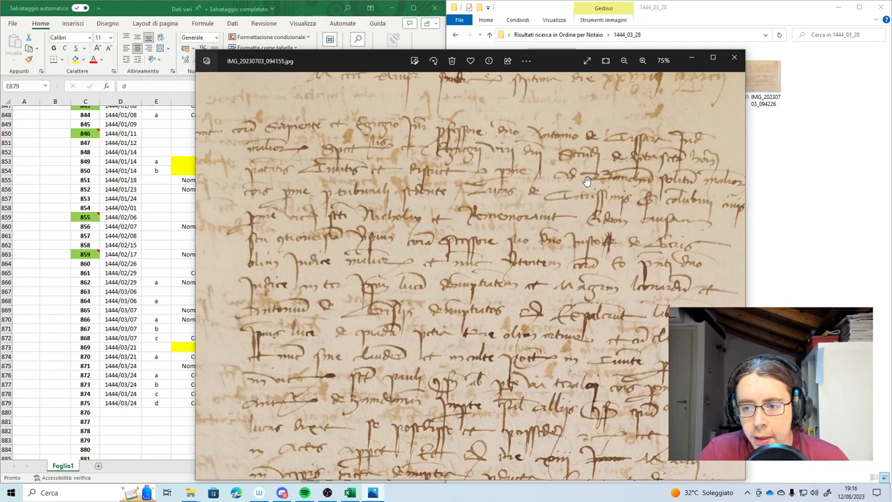
{"action": "left_click_drag", "start_coordinate": [352, 228], "coordinate": [400, 187]}
{"action": "scroll", "coordinate": [594, 206], "scroll_direction": "down", "scroll_amount": 1}
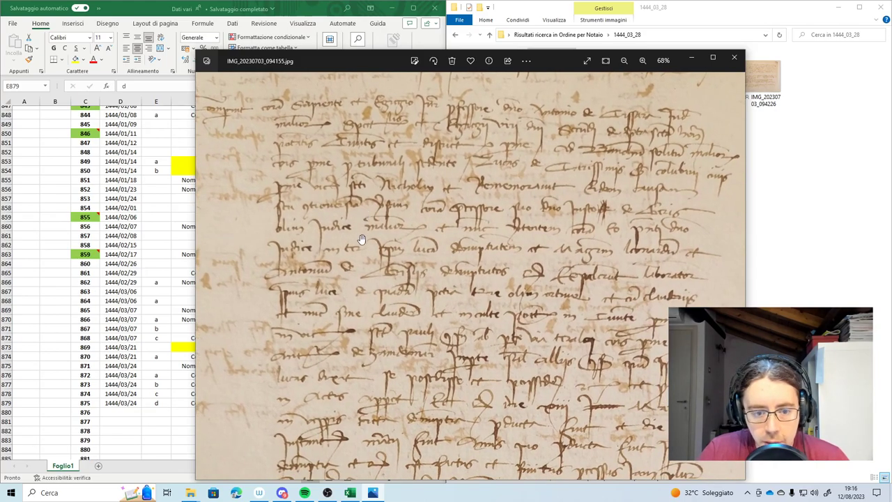
{"action": "left_click_drag", "start_coordinate": [367, 272], "coordinate": [372, 184]}
{"action": "scroll", "coordinate": [357, 202], "scroll_direction": "down", "scroll_amount": 2}
{"action": "left_click_drag", "start_coordinate": [353, 267], "coordinate": [356, 188]}
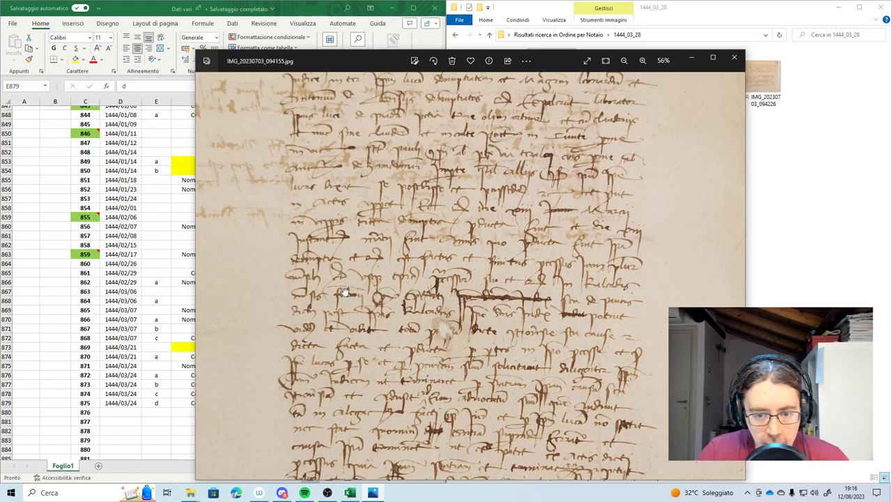
{"action": "left_click_drag", "start_coordinate": [344, 292], "coordinate": [352, 237]}
{"action": "left_click_drag", "start_coordinate": [358, 318], "coordinate": [378, 160]}
{"action": "left_click_drag", "start_coordinate": [328, 328], "coordinate": [386, 240]}
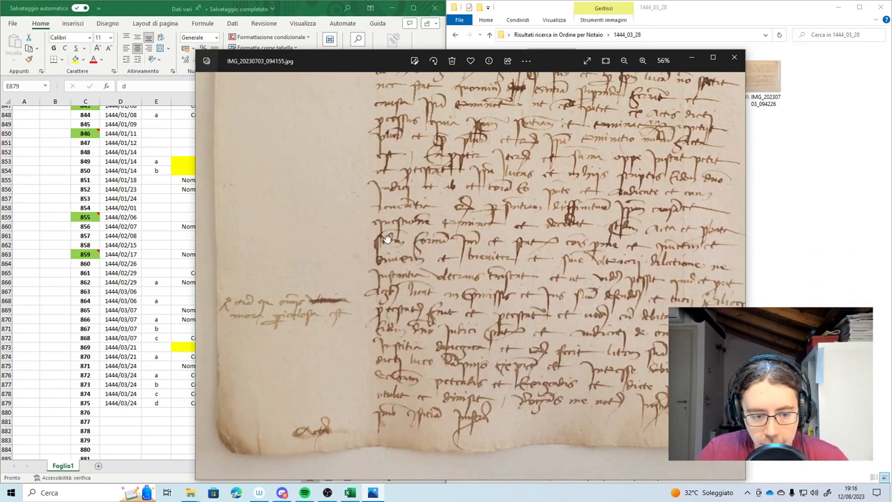
{"action": "scroll", "coordinate": [471, 365], "scroll_direction": "down", "scroll_amount": 2}
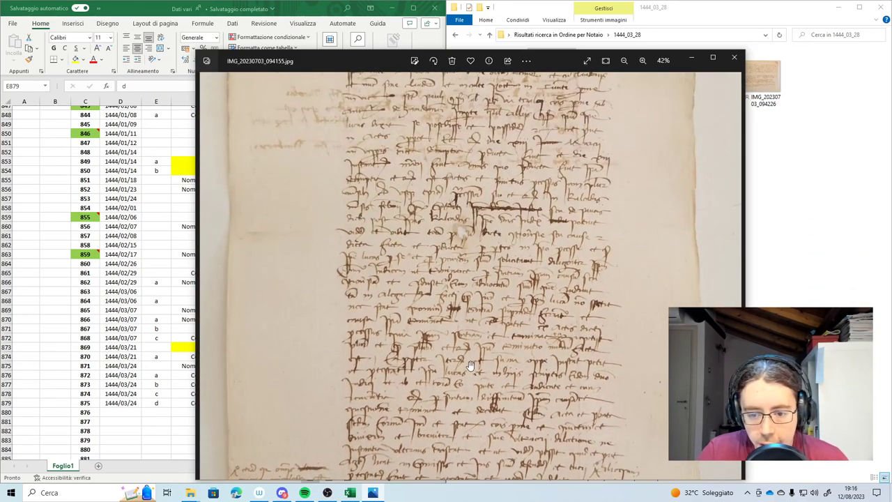
{"action": "scroll", "coordinate": [463, 267], "scroll_direction": "up", "scroll_amount": 1}
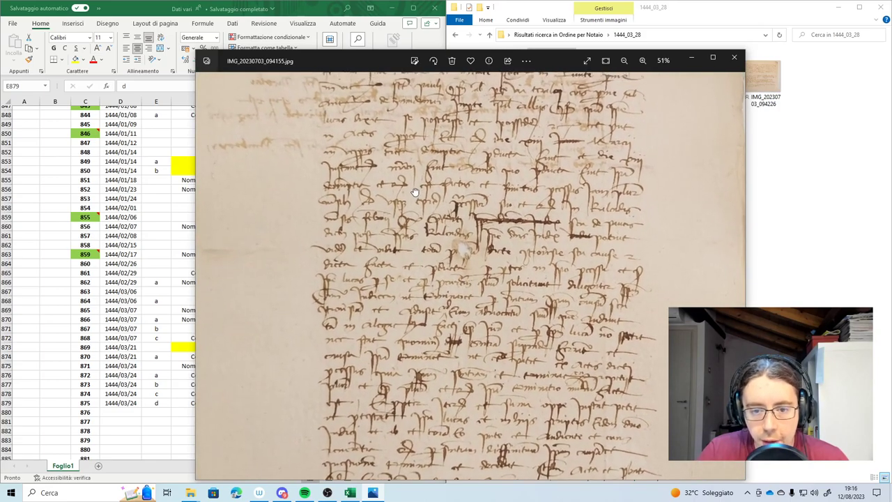
{"action": "scroll", "coordinate": [415, 207], "scroll_direction": "up", "scroll_amount": 2}
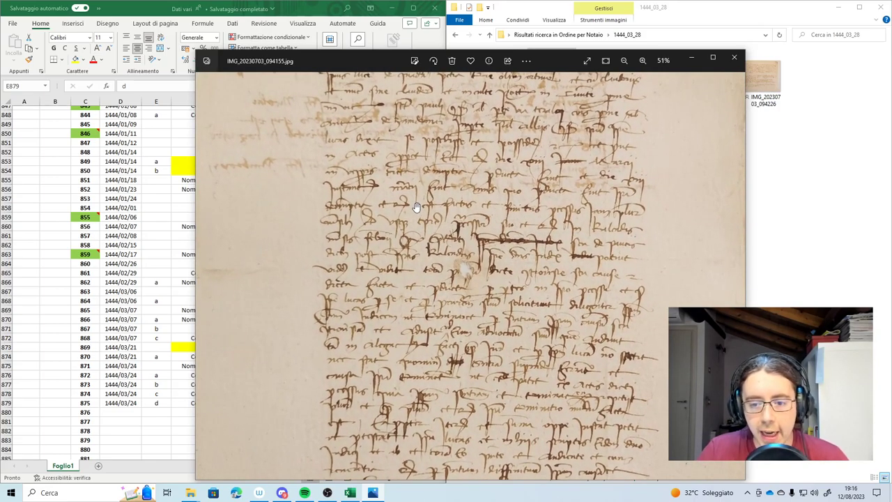
{"action": "left_click_drag", "start_coordinate": [415, 207], "coordinate": [403, 281]}
{"action": "scroll", "coordinate": [402, 281], "scroll_direction": "down", "scroll_amount": 5}
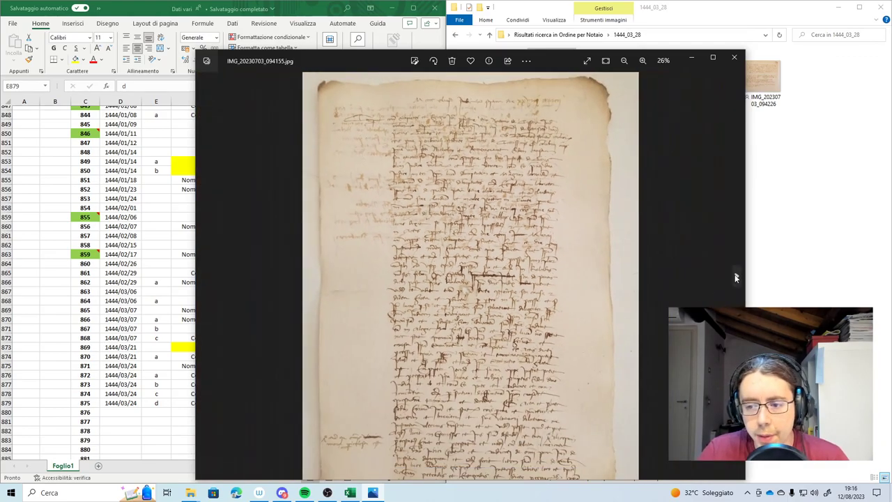
Move to the next scanned page, rotate it and zoom in for a quick look
{"action": "left_click", "coordinate": [736, 277]}
{"action": "left_click", "coordinate": [434, 61]}
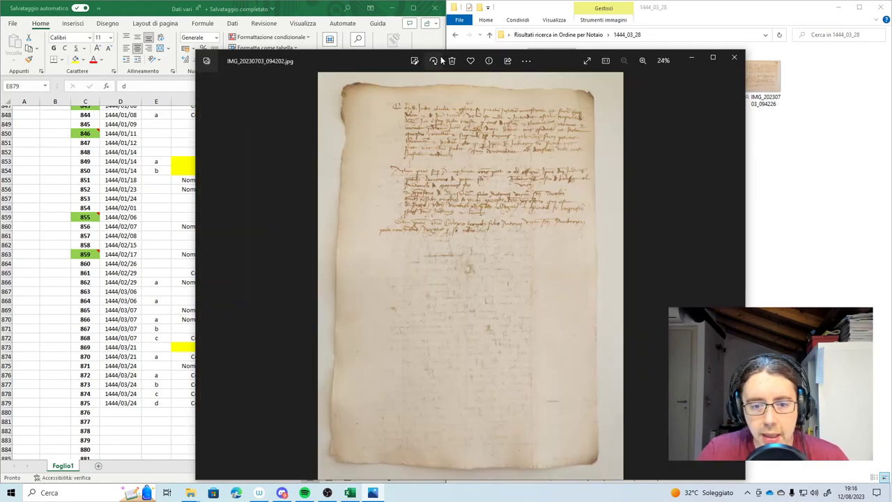
{"action": "scroll", "coordinate": [472, 181], "scroll_direction": "up", "scroll_amount": 4}
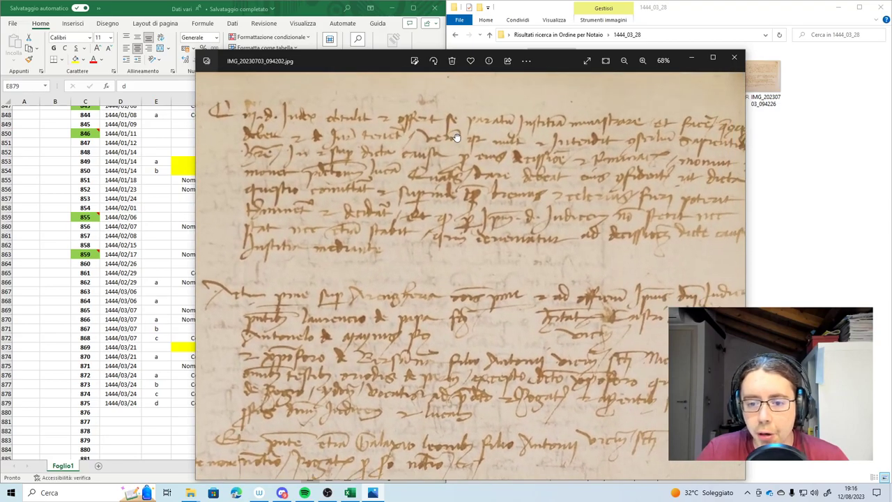
{"action": "scroll", "coordinate": [304, 235], "scroll_direction": "down", "scroll_amount": 3}
Return to IMG_20230703_094155 and reread its opening lines enlarged
{"action": "left_click", "coordinate": [203, 276]}
{"action": "scroll", "coordinate": [462, 144], "scroll_direction": "up", "scroll_amount": 5}
{"action": "left_click_drag", "start_coordinate": [363, 142], "coordinate": [368, 193]}
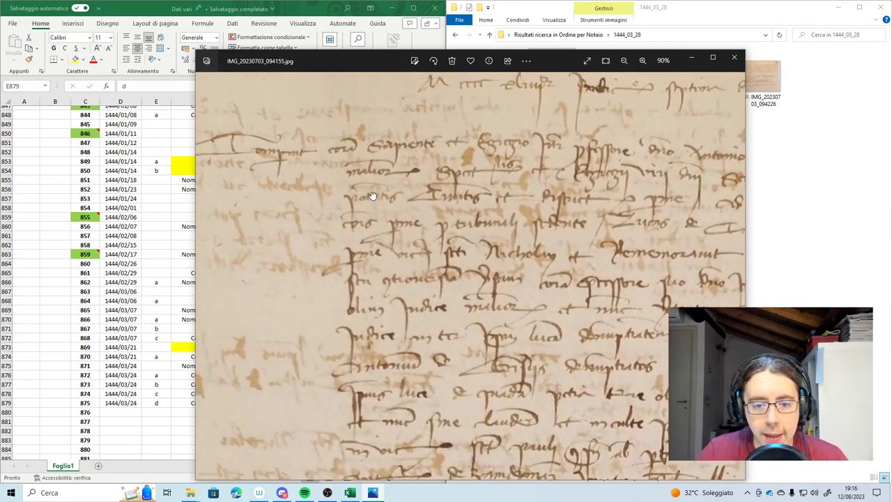
{"action": "scroll", "coordinate": [508, 218], "scroll_direction": "down", "scroll_amount": 1}
{"action": "scroll", "coordinate": [512, 217], "scroll_direction": "down", "scroll_amount": 3}
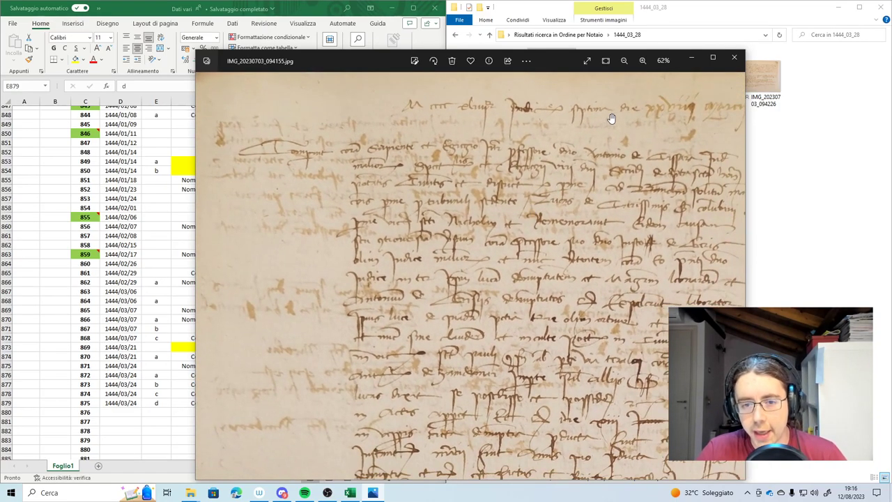
{"action": "left_click_drag", "start_coordinate": [540, 218], "coordinate": [501, 203]}
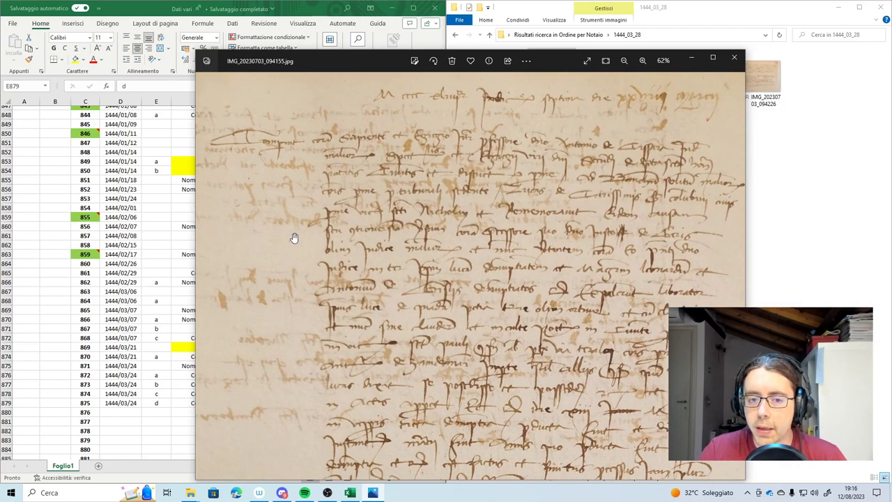
{"action": "scroll", "coordinate": [322, 339], "scroll_direction": "down", "scroll_amount": 2}
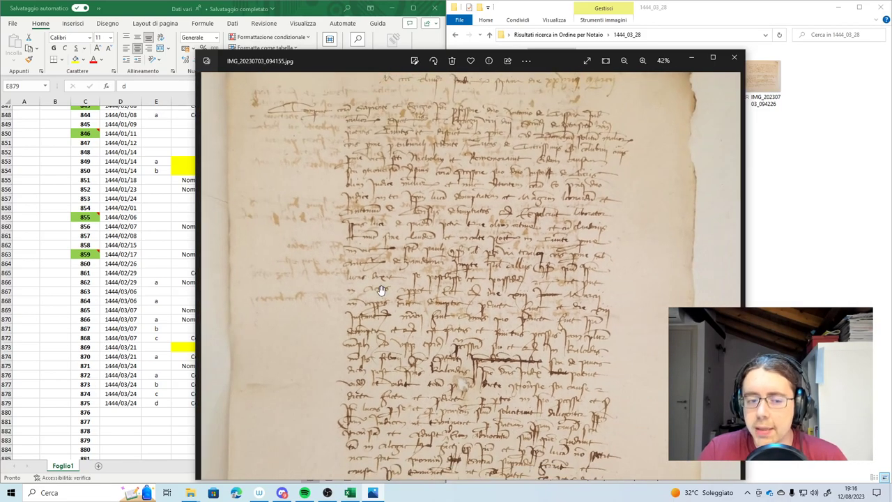
Enter the date 1444/03/28 for deed 876 in row 880
{"action": "left_click", "coordinate": [734, 56]}
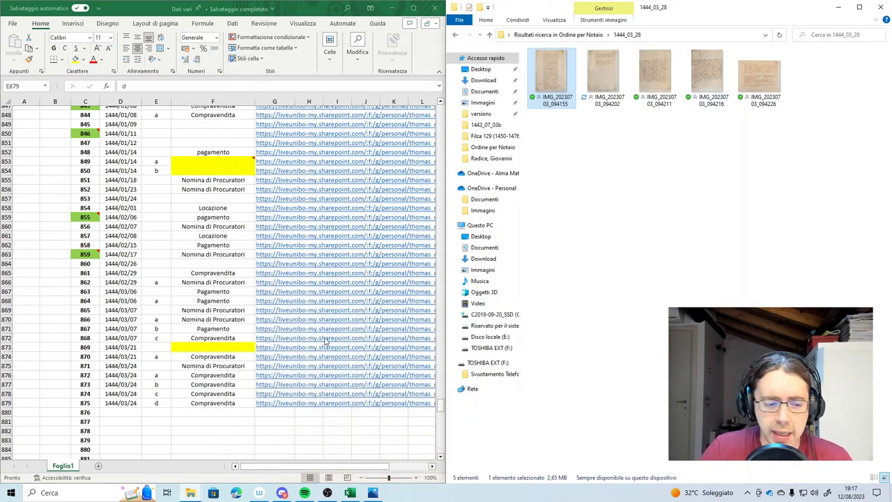
{"action": "double_click", "coordinate": [114, 412]}
{"action": "type", "text": "1444/03/28"}
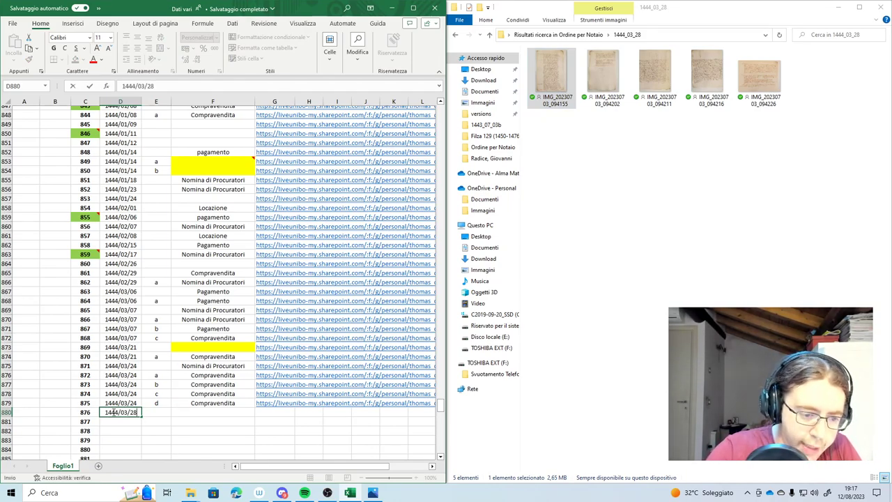
{"action": "key", "text": "Tab"}
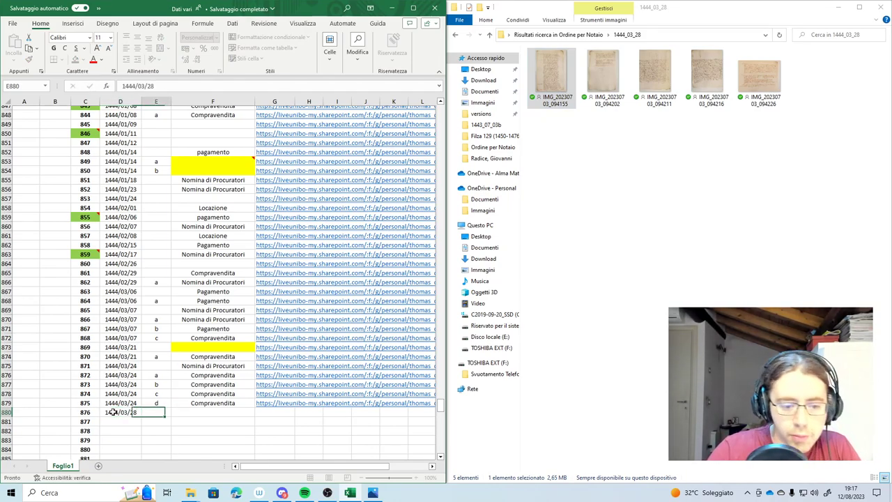
{"action": "key", "text": "Tab"}
{"action": "key", "text": "Tab"}
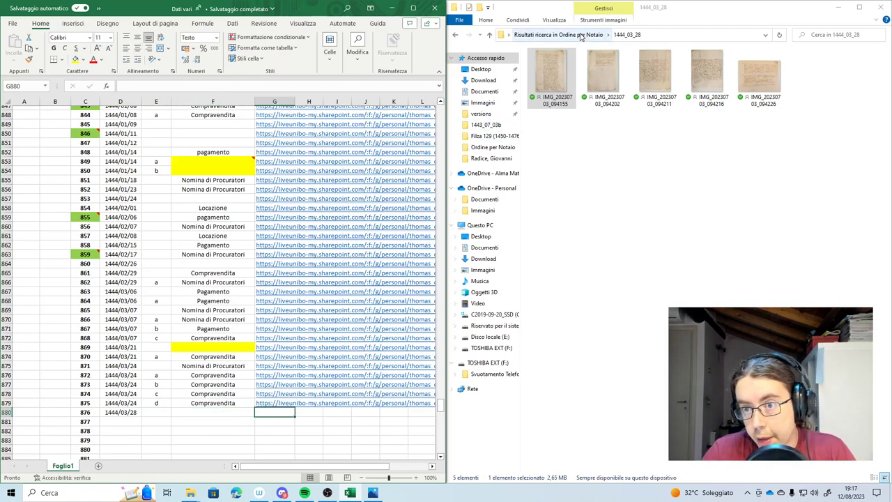
Create a view-only share link for folder 1444_03_28 and paste it into G880
{"action": "left_click", "coordinate": [564, 34]}
{"action": "right_click", "coordinate": [593, 458]}
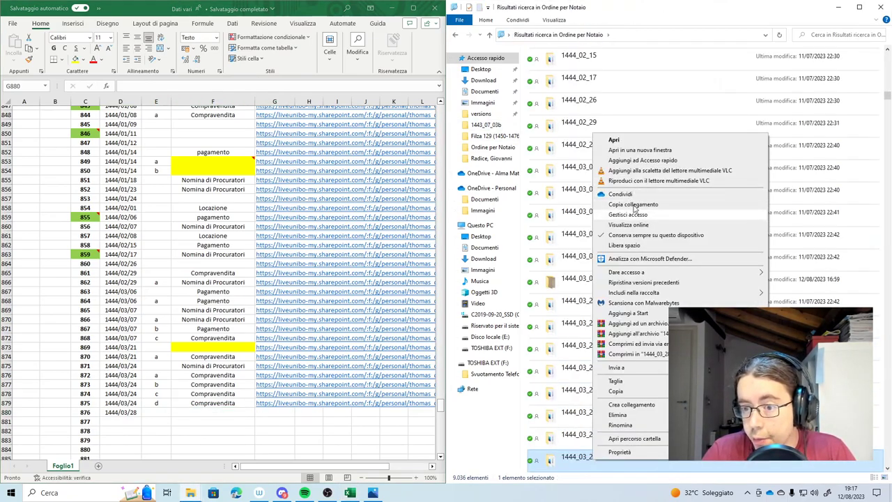
{"action": "left_click", "coordinate": [621, 194]}
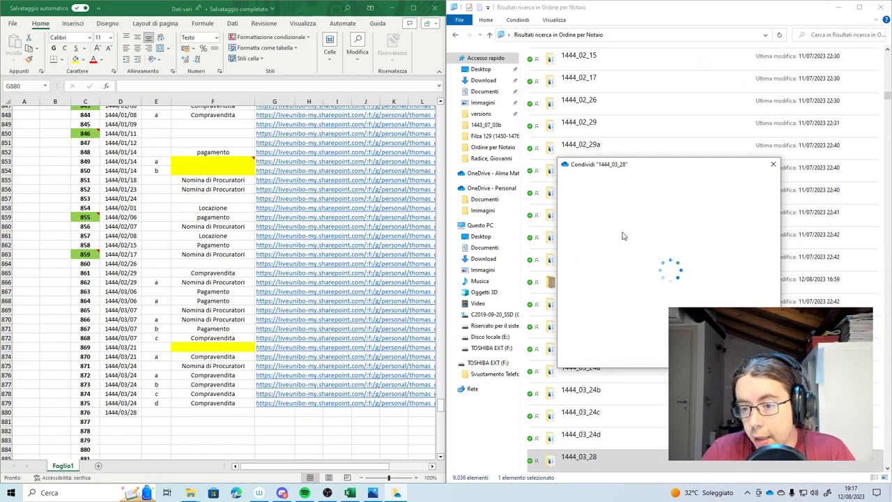
{"action": "left_click", "coordinate": [622, 237]}
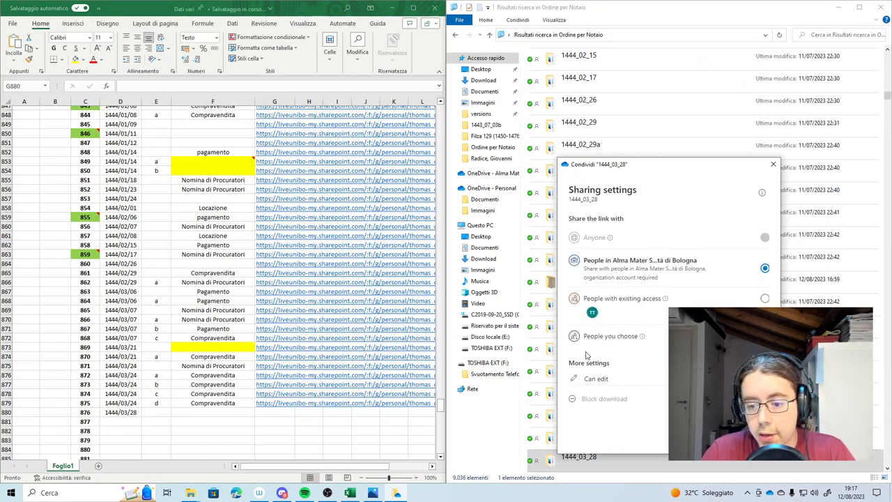
{"action": "left_click", "coordinate": [596, 381]}
{"action": "left_click", "coordinate": [601, 420]}
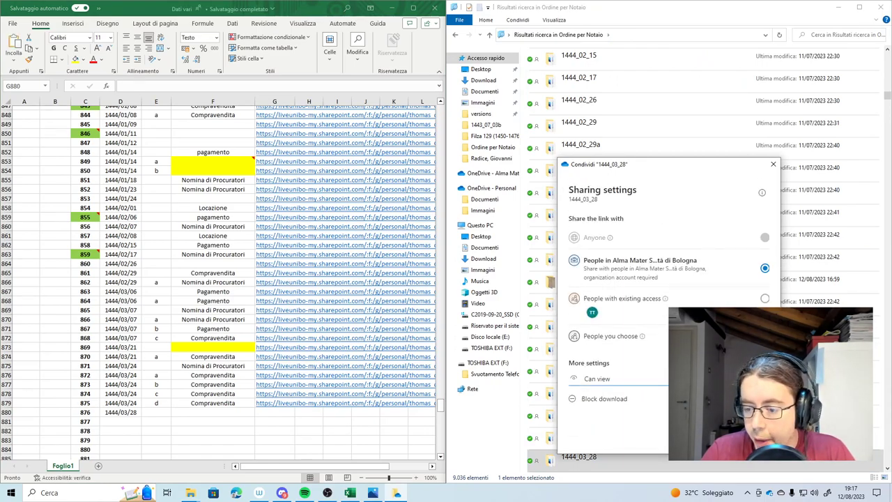
{"action": "left_click", "coordinate": [742, 436]}
{"action": "left_click", "coordinate": [747, 216]}
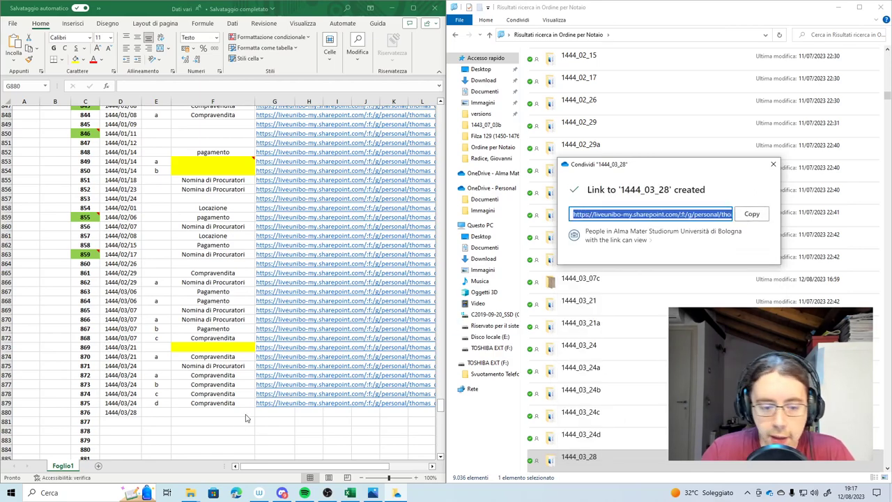
{"action": "left_click", "coordinate": [274, 413]}
{"action": "key", "text": "ctrl+v"}
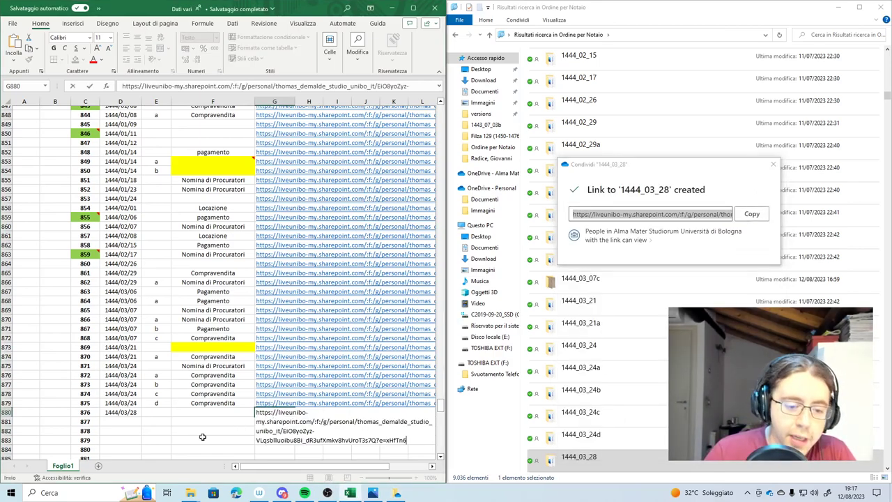
{"action": "left_click", "coordinate": [123, 421]}
Open folder 1444_04_02 and its first scan, IMG_20230703_094414
{"action": "scroll", "coordinate": [591, 411], "scroll_direction": "down", "scroll_amount": 1}
{"action": "double_click", "coordinate": [591, 412]}
{"action": "double_click", "coordinate": [541, 72]}
{"action": "scroll", "coordinate": [498, 118], "scroll_direction": "up", "scroll_amount": 3}
{"action": "scroll", "coordinate": [498, 119], "scroll_direction": "down", "scroll_amount": 2}
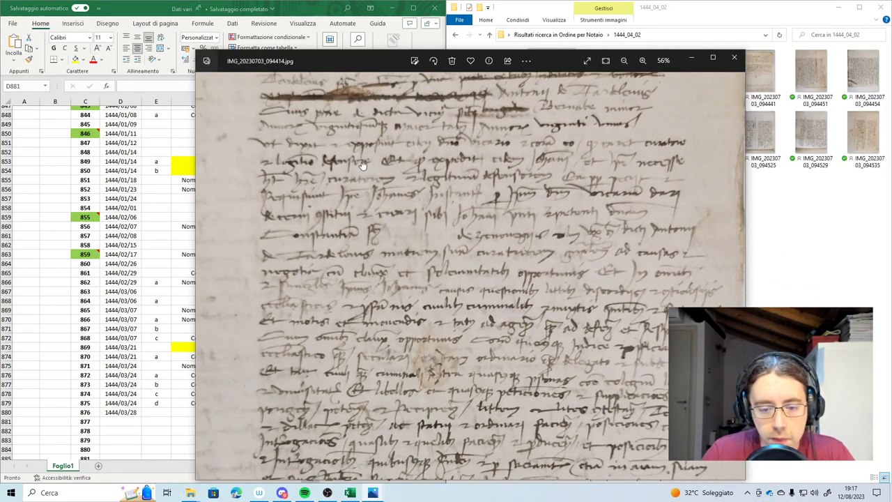
Enter 1444/04/02 as the date in D881
{"action": "scroll", "coordinate": [401, 159], "scroll_direction": "up", "scroll_amount": 3}
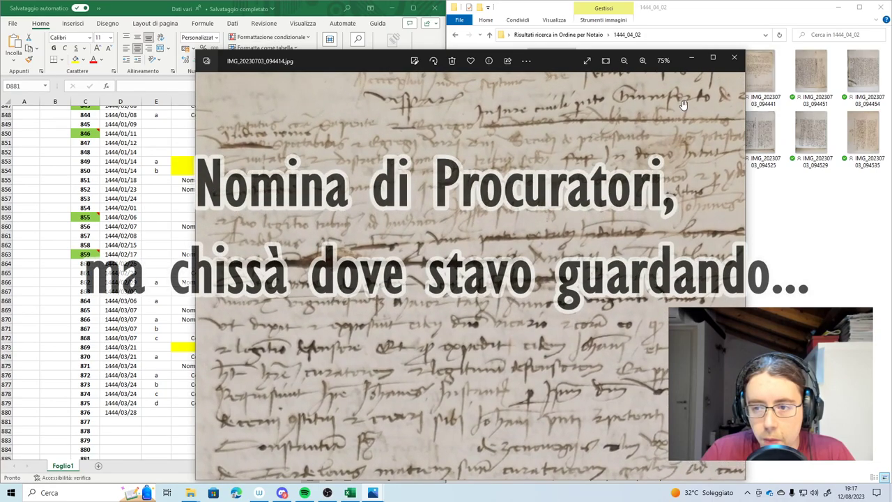
{"action": "left_click", "coordinate": [734, 57]}
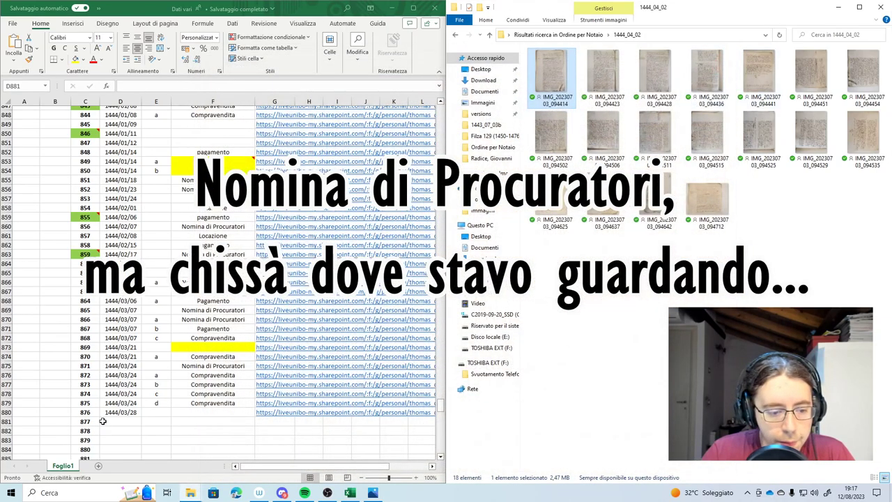
{"action": "type", "text": "1444/04/02"}
{"action": "key", "text": "Return"}
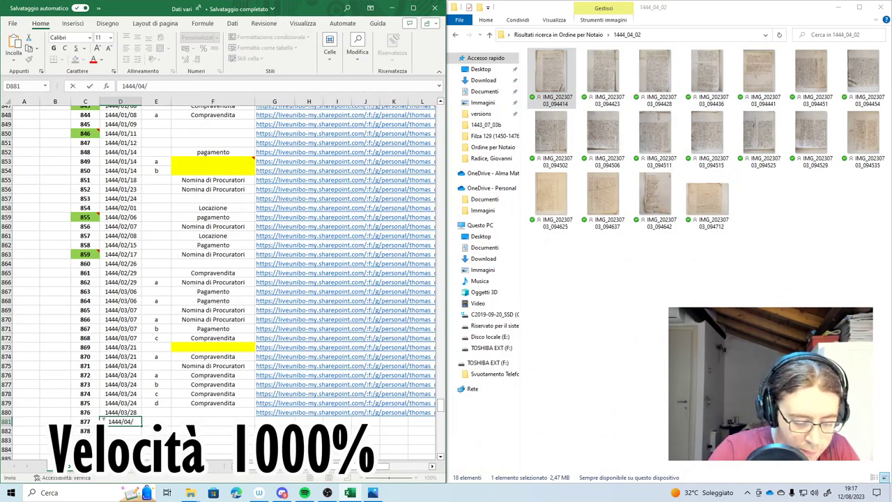
Back in the notary folder list, open the context menu of folder 1444_04_02
{"action": "left_click", "coordinate": [455, 34]}
{"action": "right_click", "coordinate": [579, 457]}
{"action": "left_click", "coordinate": [614, 390]}
Open folder 1444_04_07 and its scan IMG_20230703_094746, flipping to the neighbouring page and back
{"action": "double_click", "coordinate": [579, 457]}
{"action": "double_click", "coordinate": [568, 76]}
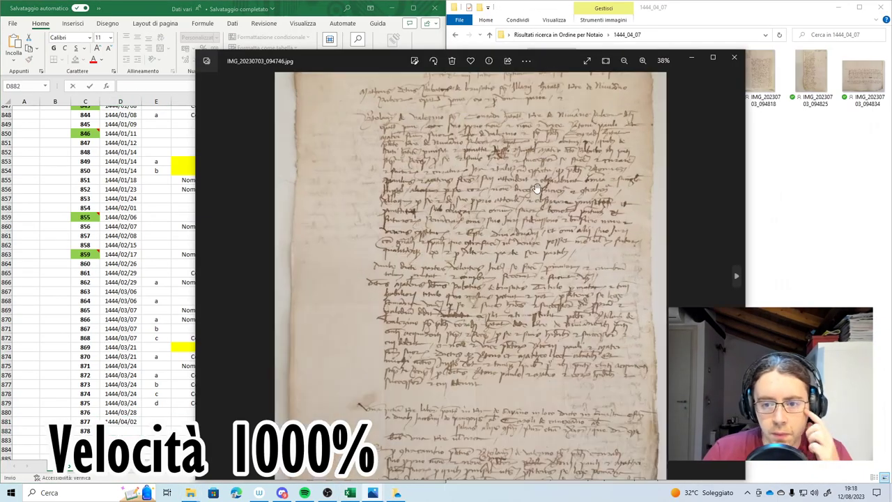
{"action": "scroll", "coordinate": [354, 301], "scroll_direction": "up", "scroll_amount": 3}
{"action": "scroll", "coordinate": [354, 301], "scroll_direction": "down", "scroll_amount": 2}
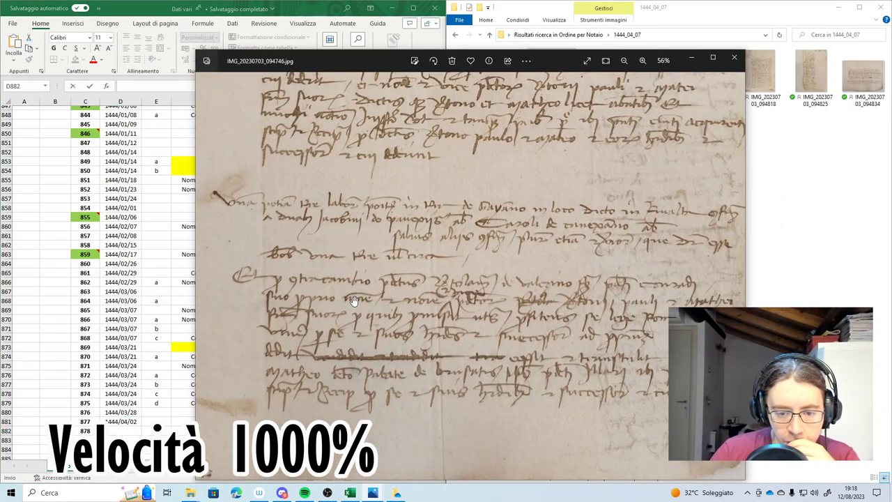
{"action": "scroll", "coordinate": [355, 301], "scroll_direction": "down", "scroll_amount": 2}
{"action": "scroll", "coordinate": [354, 301], "scroll_direction": "up", "scroll_amount": 1}
{"action": "left_click", "coordinate": [203, 277]}
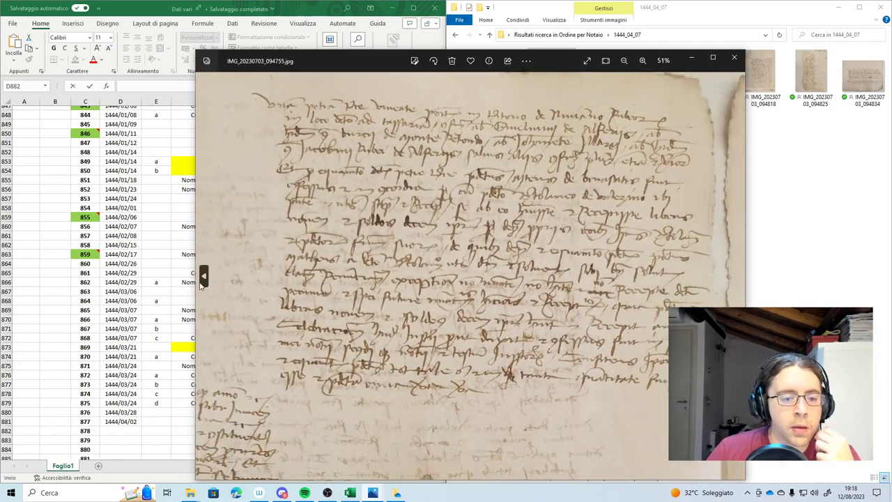
{"action": "left_click", "coordinate": [203, 276]}
Zoom in and pan over the opening and lower lines of the manuscript page
{"action": "scroll", "coordinate": [390, 195], "scroll_direction": "up", "scroll_amount": 3}
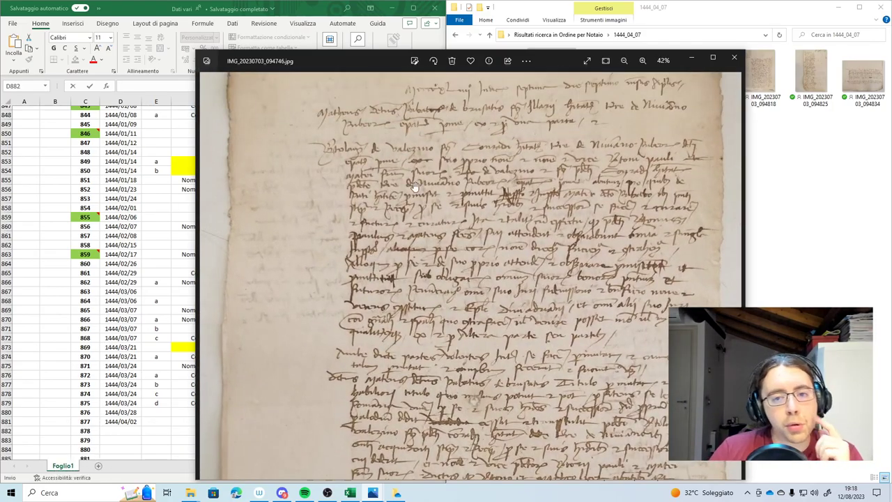
{"action": "scroll", "coordinate": [403, 194], "scroll_direction": "up", "scroll_amount": 3}
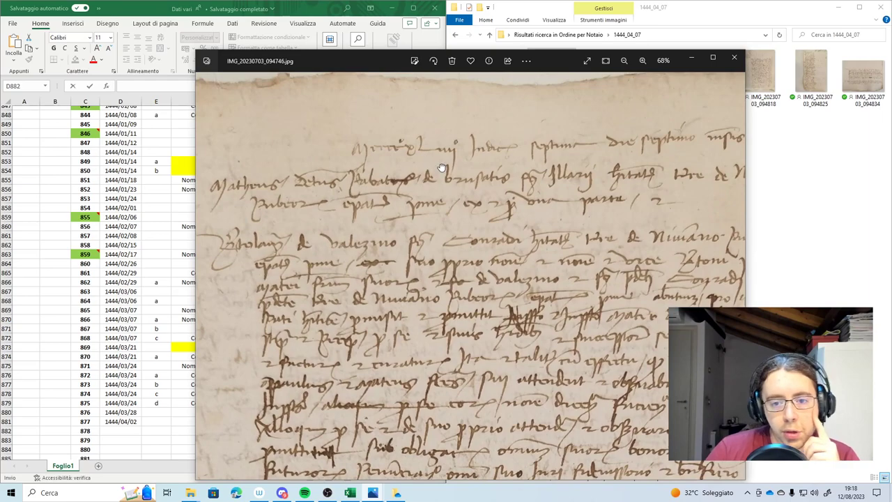
{"action": "left_click_drag", "start_coordinate": [442, 168], "coordinate": [373, 162]}
{"action": "left_click_drag", "start_coordinate": [544, 151], "coordinate": [524, 162]}
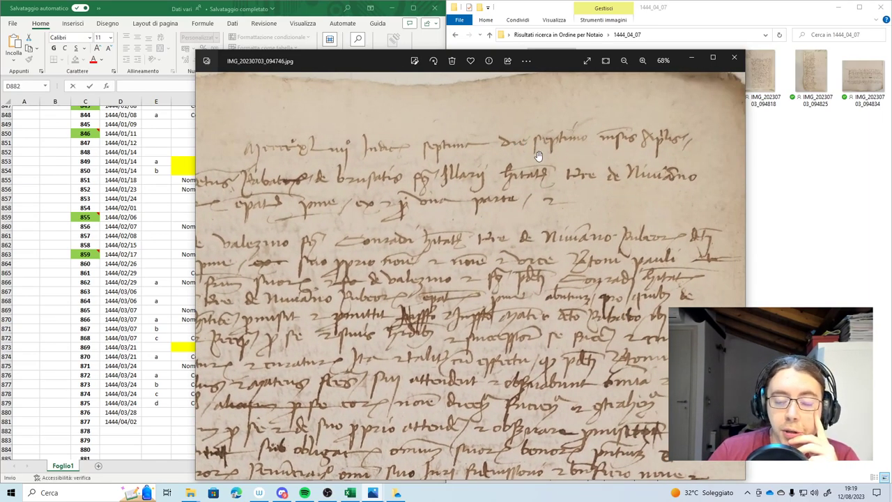
{"action": "scroll", "coordinate": [404, 259], "scroll_direction": "down", "scroll_amount": 3}
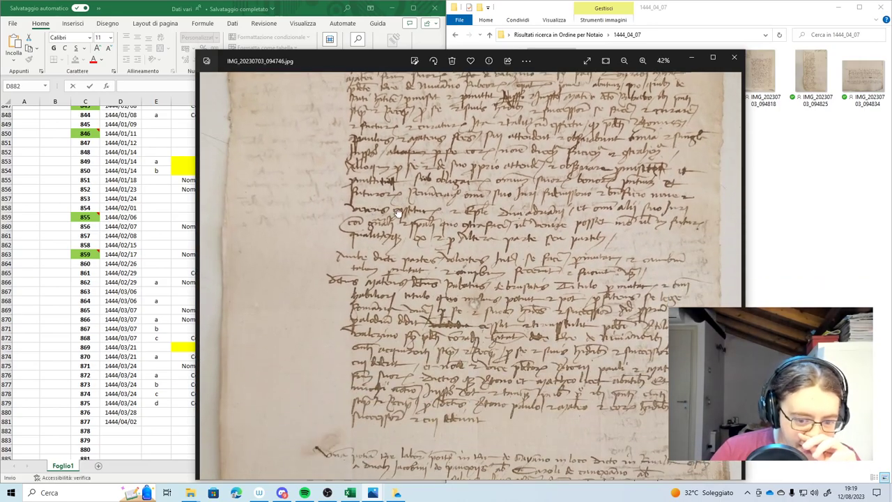
{"action": "scroll", "coordinate": [396, 347], "scroll_direction": "down", "scroll_amount": 2}
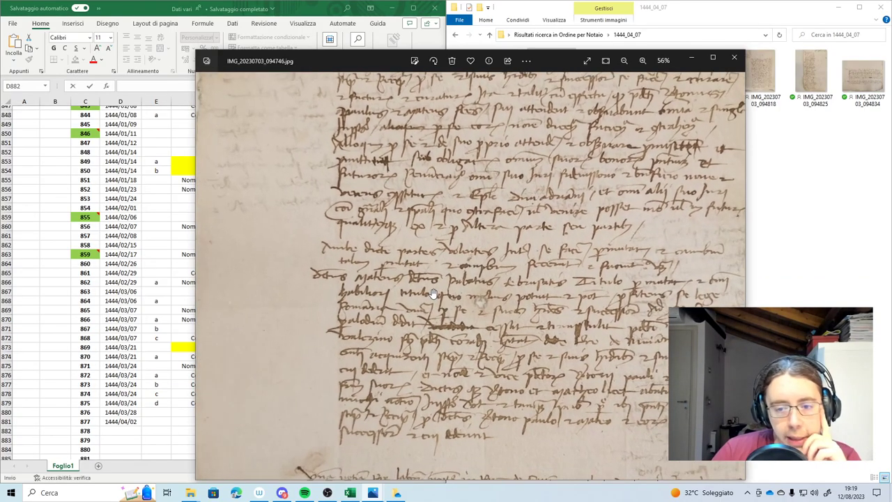
{"action": "scroll", "coordinate": [426, 355], "scroll_direction": "down", "scroll_amount": 1}
{"action": "left_click_drag", "start_coordinate": [427, 354], "coordinate": [460, 201]}
{"action": "scroll", "coordinate": [460, 329], "scroll_direction": "down", "scroll_amount": 1}
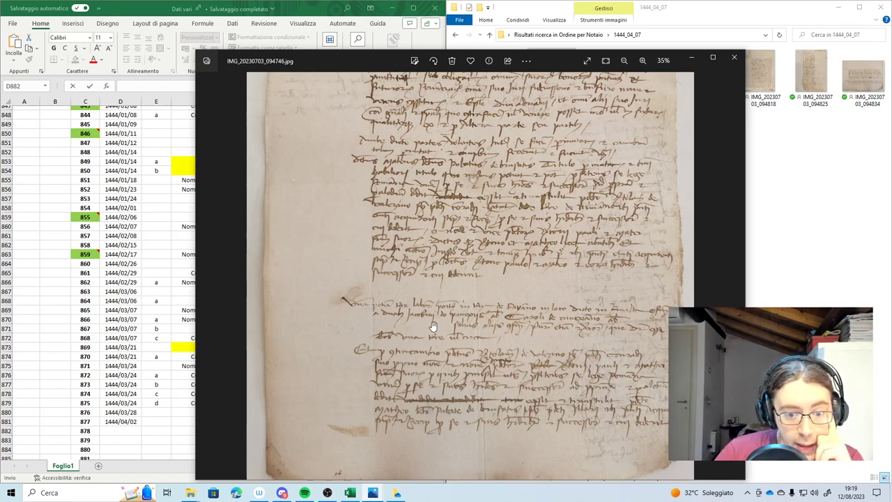
Keep zooming and panning across the page's top and bottom to finish reading it
{"action": "left_click_drag", "start_coordinate": [469, 200], "coordinate": [472, 229]}
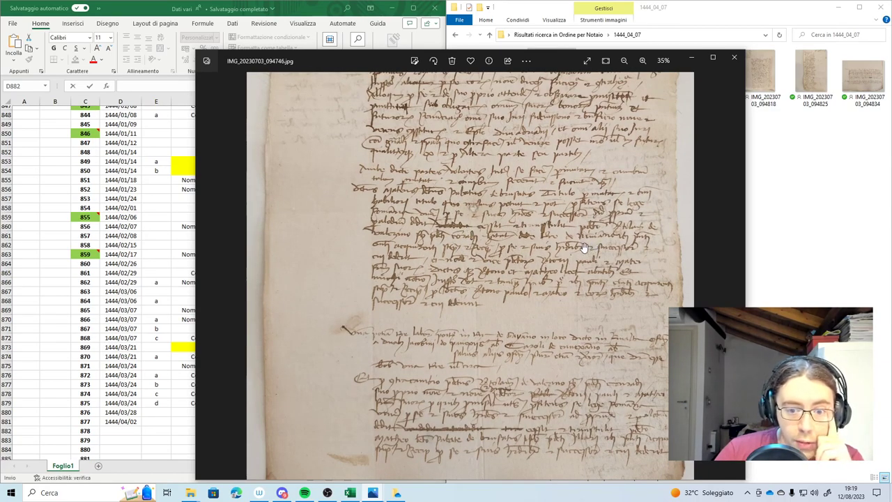
{"action": "scroll", "coordinate": [543, 311], "scroll_direction": "up", "scroll_amount": 1}
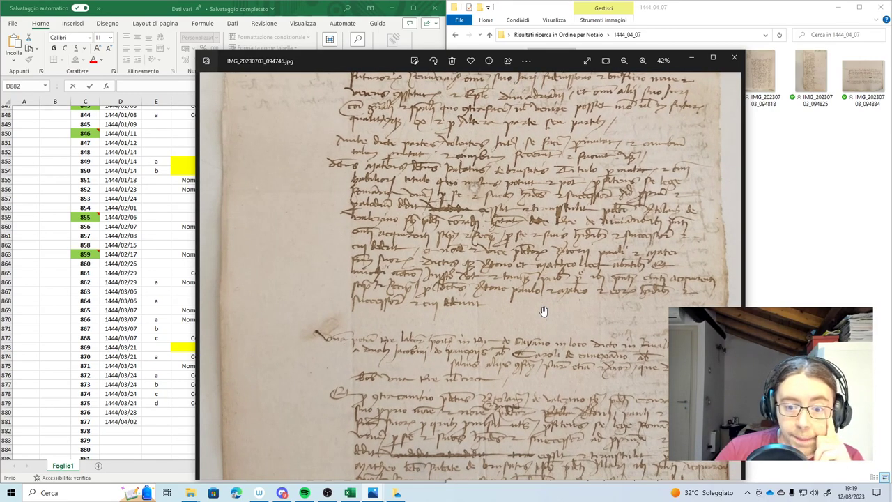
{"action": "scroll", "coordinate": [537, 306], "scroll_direction": "up", "scroll_amount": 3}
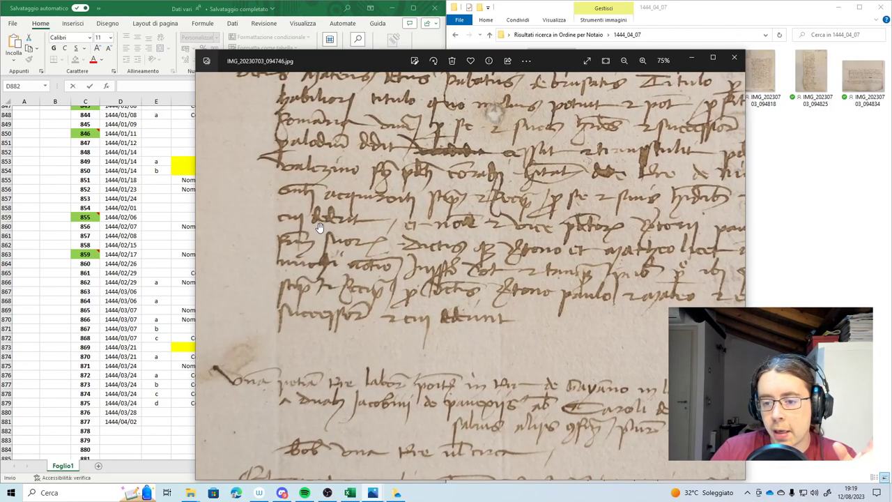
{"action": "scroll", "coordinate": [319, 227], "scroll_direction": "down", "scroll_amount": 2}
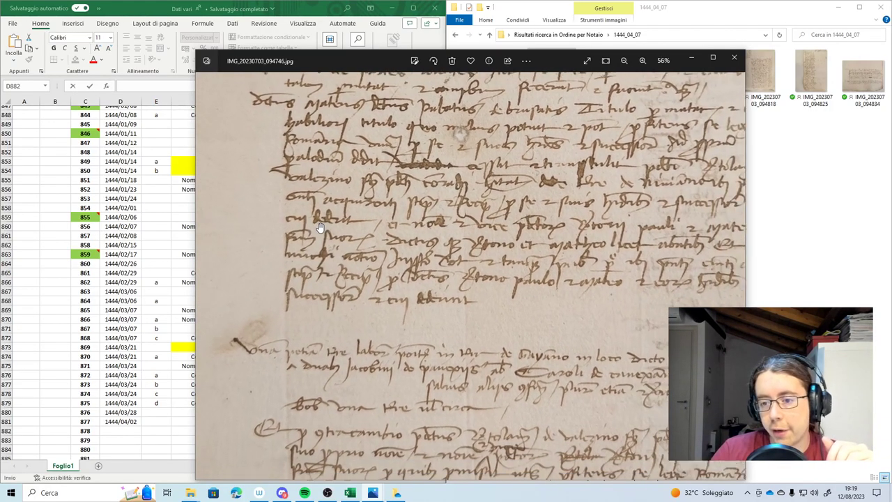
{"action": "scroll", "coordinate": [319, 227], "scroll_direction": "down", "scroll_amount": 3}
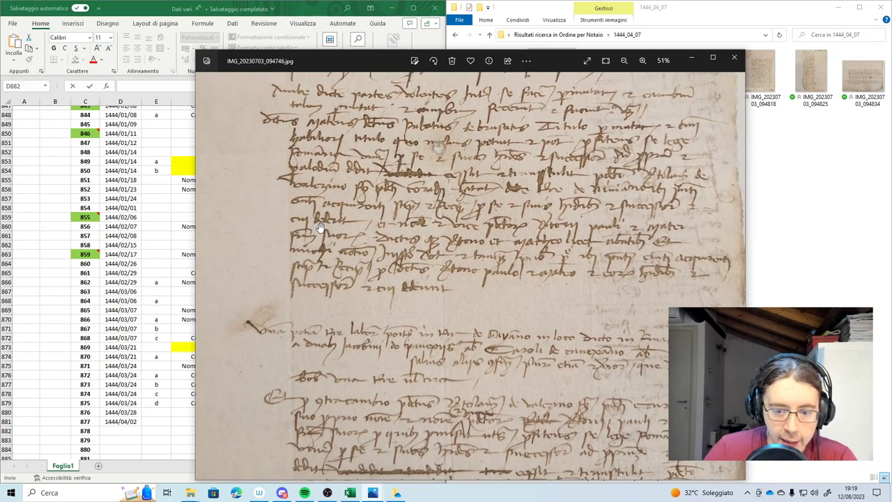
{"action": "left_click_drag", "start_coordinate": [398, 274], "coordinate": [392, 437]}
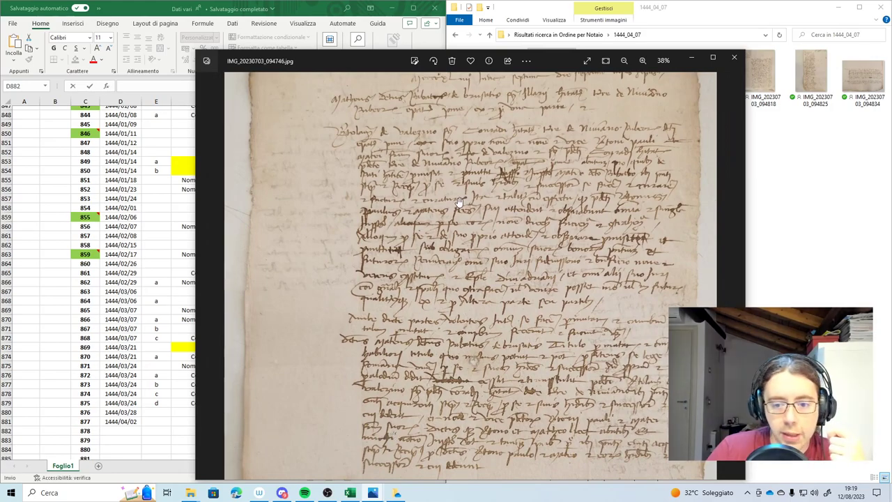
{"action": "scroll", "coordinate": [539, 210], "scroll_direction": "up", "scroll_amount": 3}
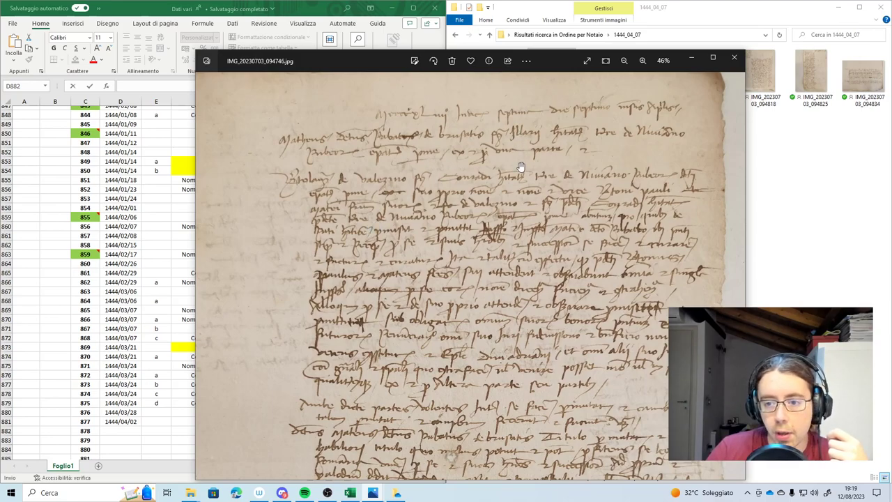
{"action": "scroll", "coordinate": [520, 167], "scroll_direction": "down", "scroll_amount": 3}
{"action": "left_click_drag", "start_coordinate": [572, 460], "coordinate": [591, 312]}
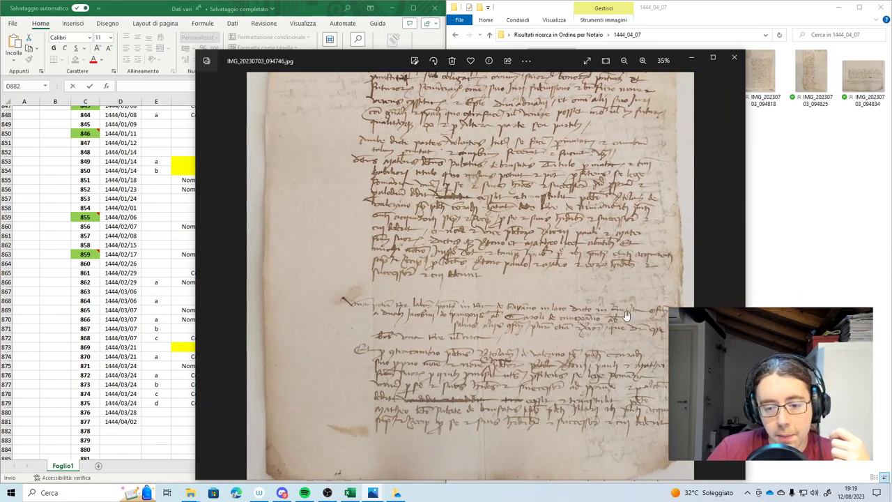
Glance at the following scan and go back to the previous page
{"action": "left_click", "coordinate": [737, 277]}
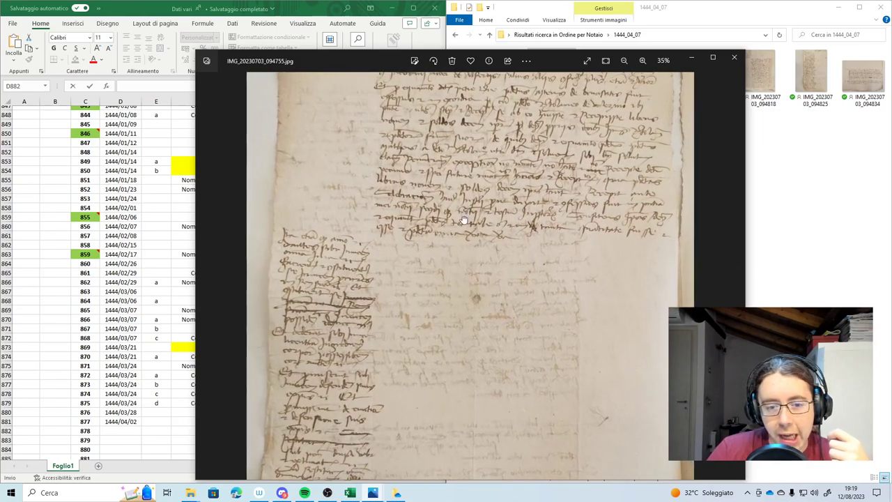
{"action": "scroll", "coordinate": [460, 179], "scroll_direction": "up", "scroll_amount": 2}
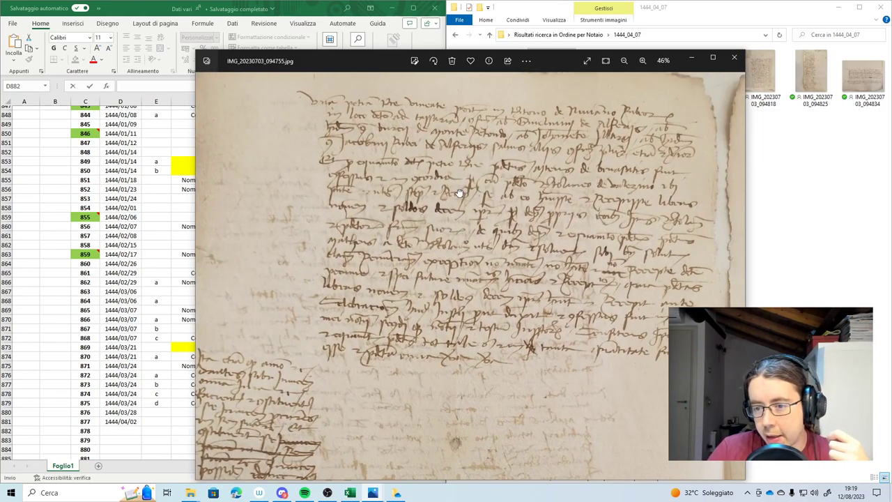
{"action": "scroll", "coordinate": [460, 195], "scroll_direction": "down", "scroll_amount": 2}
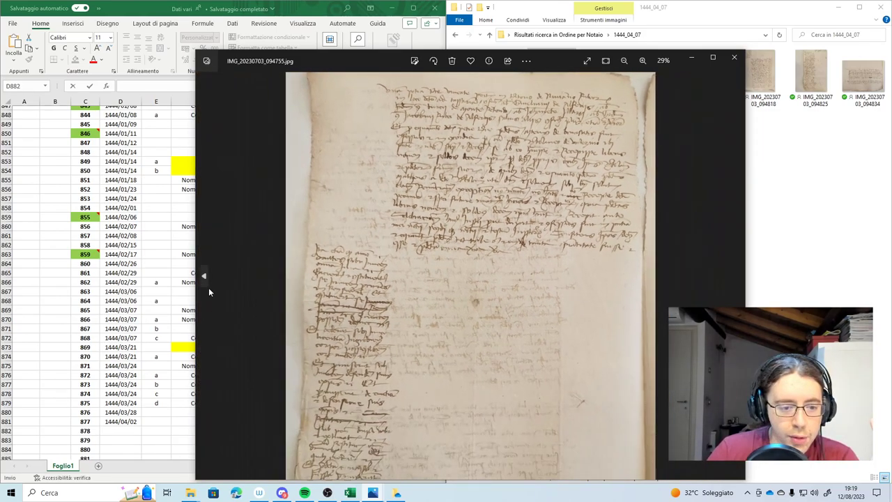
{"action": "left_click", "coordinate": [209, 286]}
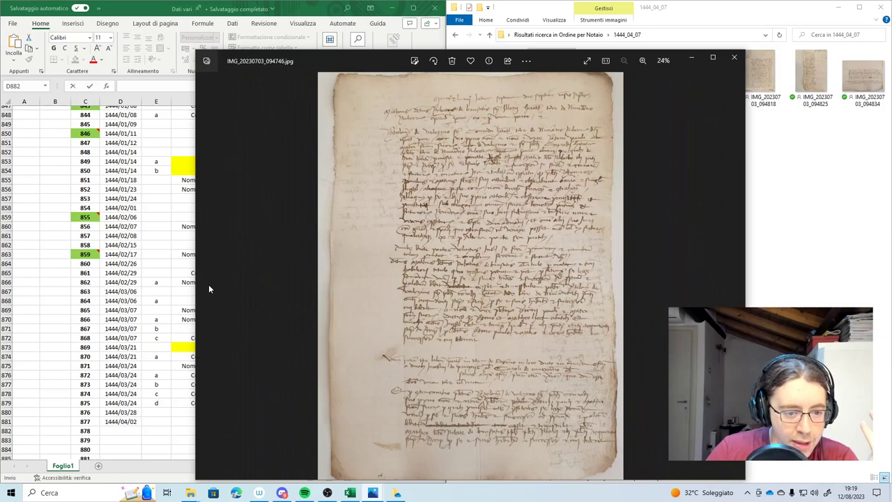
Enter 1444/04/07 in D882 and Donazione as the deed type in F882
{"action": "left_click", "coordinate": [736, 58]}
{"action": "double_click", "coordinate": [113, 430]}
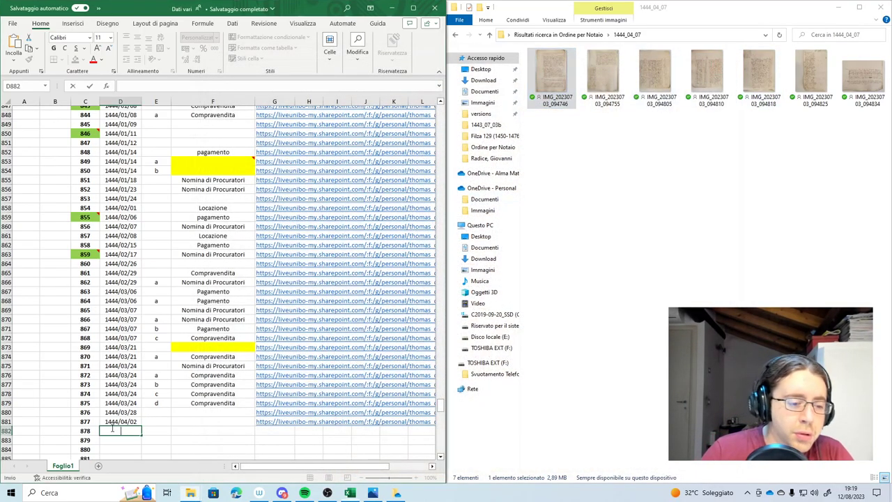
{"action": "type", "text": "11"}
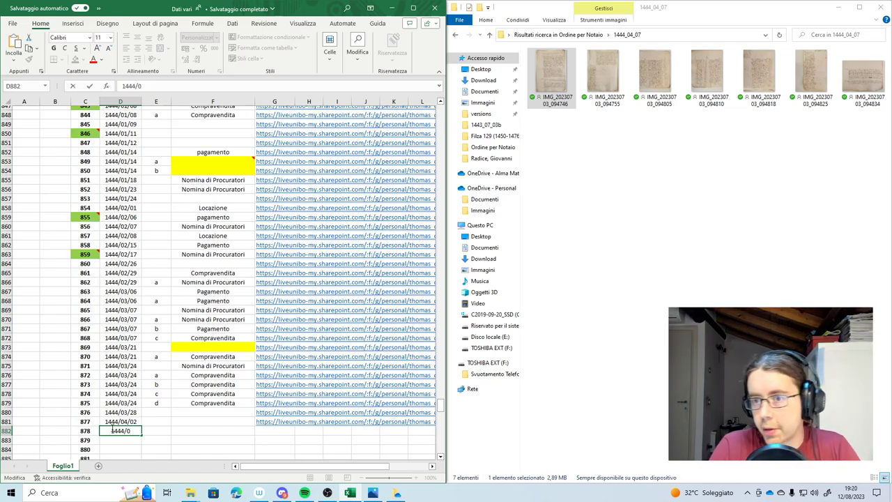
{"action": "type", "text": "44/04/07"}
{"action": "key", "text": "Tab"}
{"action": "key", "text": "Tab"}
{"action": "type", "text": "d"}
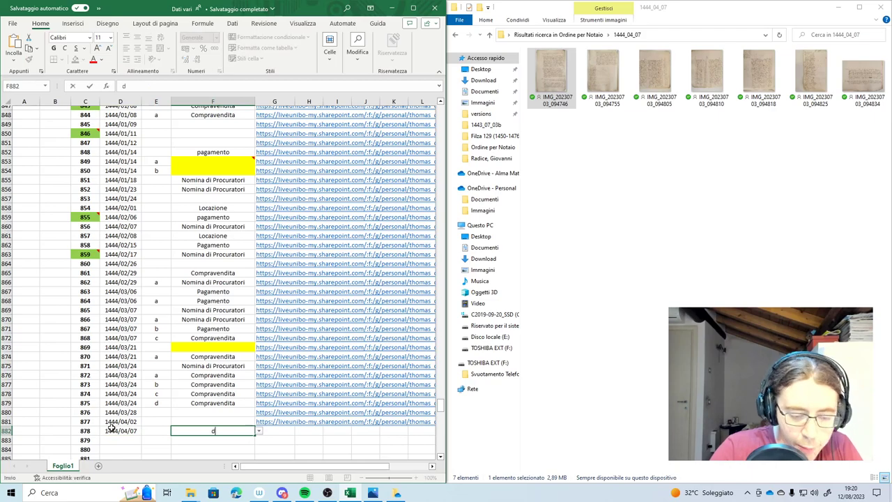
{"action": "type", "text": "onazione"}
{"action": "key", "text": "Tab"}
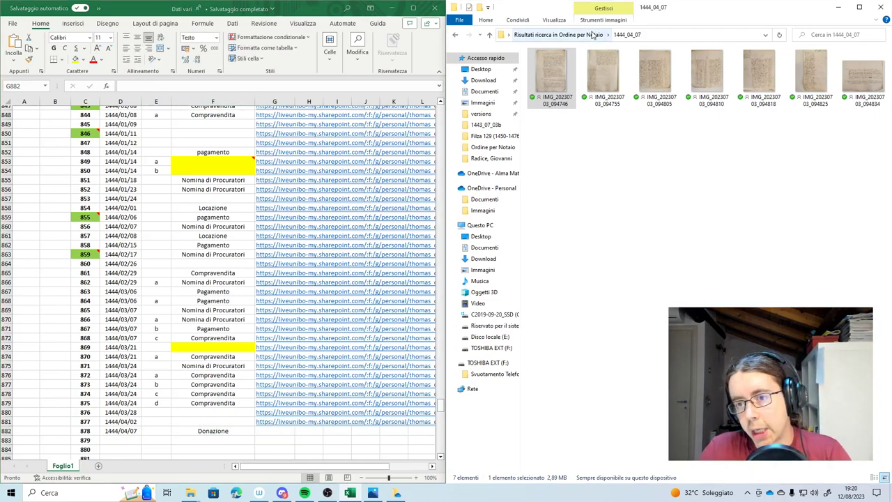
{"action": "left_click", "coordinate": [593, 35]}
Share folder 1444_04_07 with a view-only link
{"action": "right_click", "coordinate": [589, 464]}
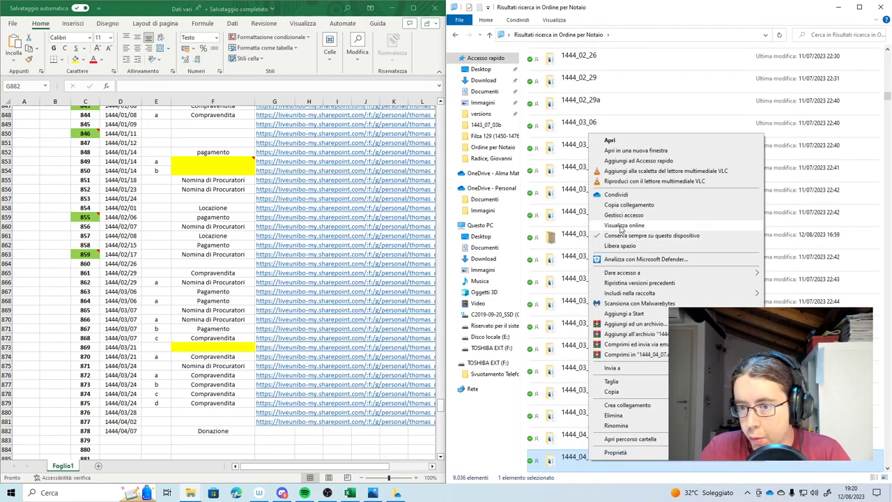
{"action": "left_click", "coordinate": [630, 208]}
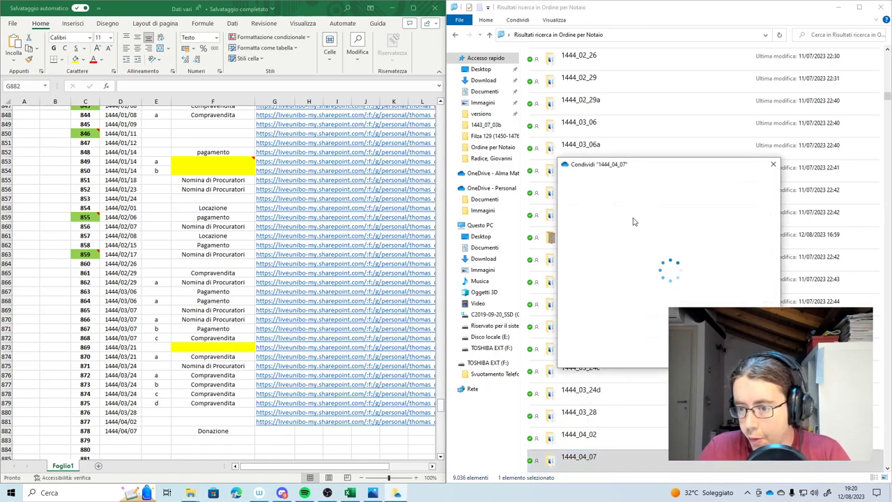
{"action": "left_click", "coordinate": [630, 293]}
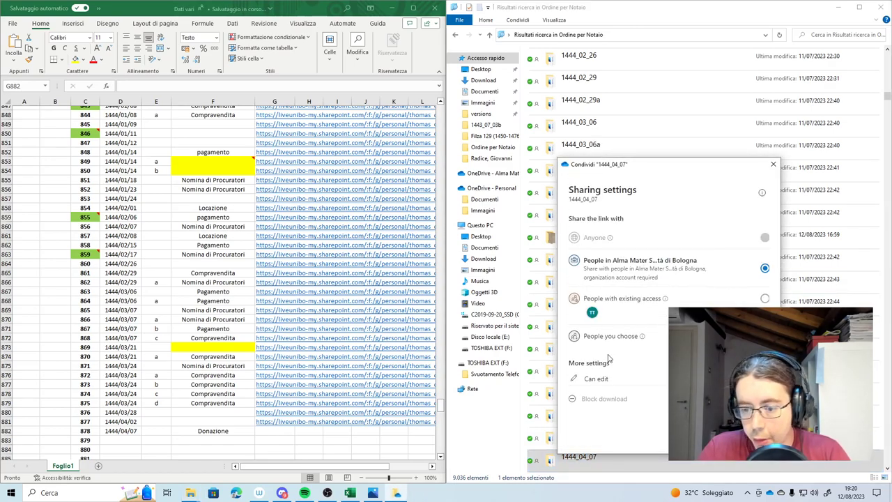
{"action": "left_click", "coordinate": [599, 380]}
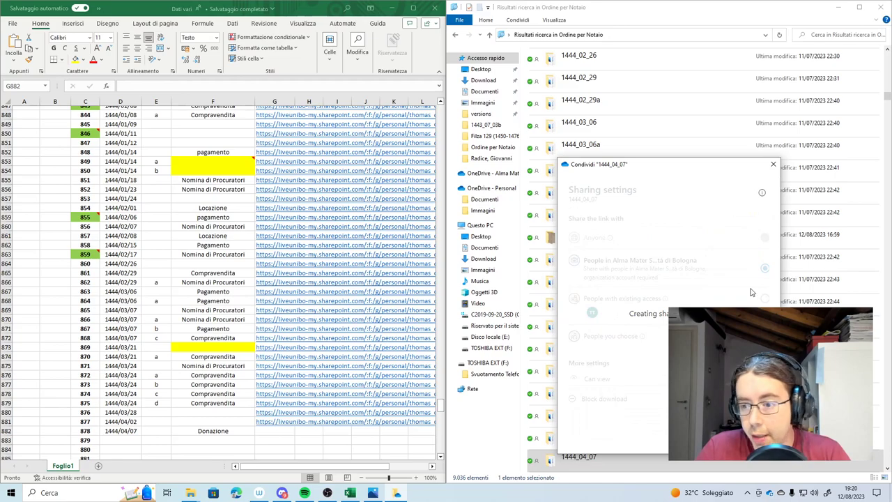
Paste the share link into G882 and dismiss the link confirmation
{"action": "double_click", "coordinate": [258, 432]}
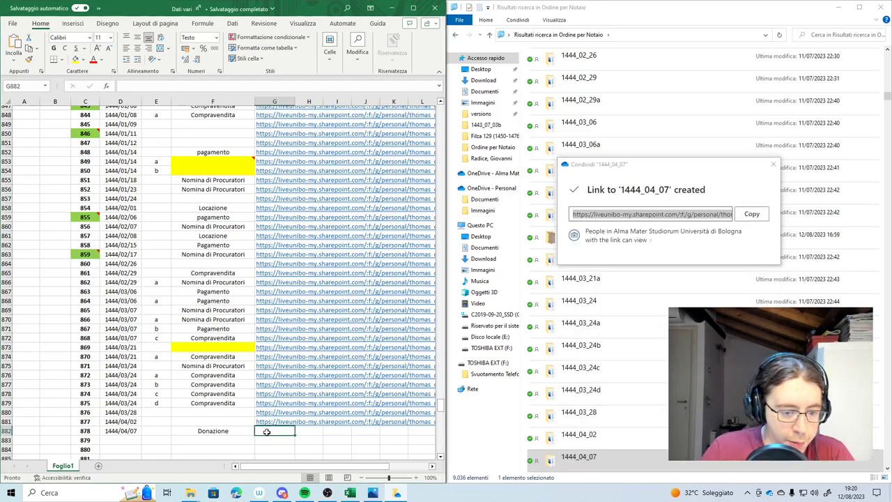
{"action": "key", "text": "ctrl+v"}
{"action": "left_click", "coordinate": [212, 442]}
{"action": "scroll", "coordinate": [139, 429], "scroll_direction": "down", "scroll_amount": 1}
{"action": "left_click", "coordinate": [108, 414]}
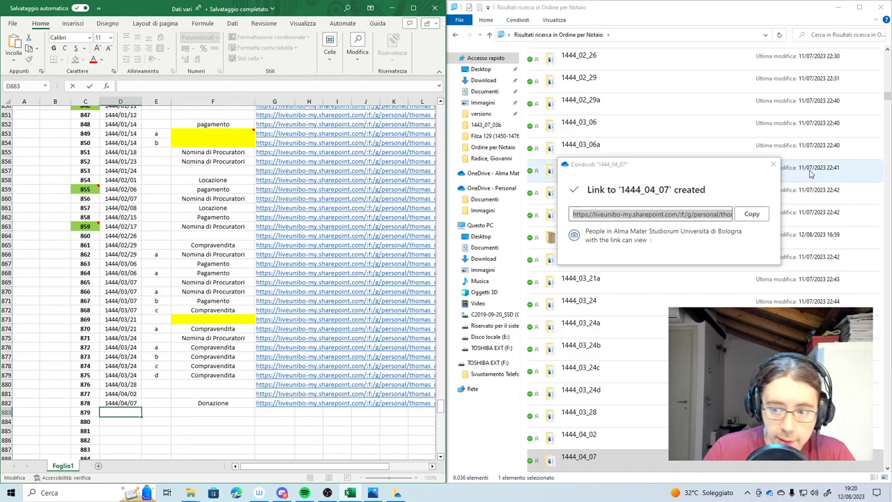
{"action": "left_click", "coordinate": [773, 164]}
{"action": "scroll", "coordinate": [614, 390], "scroll_direction": "down", "scroll_amount": 1}
{"action": "double_click", "coordinate": [592, 412]}
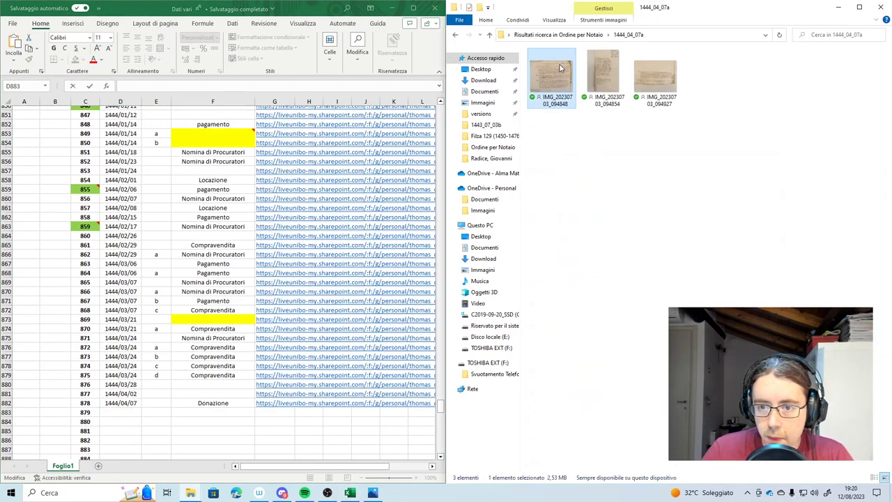
{"action": "double_click", "coordinate": [552, 77]}
{"action": "scroll", "coordinate": [442, 220], "scroll_direction": "down", "scroll_amount": 1}
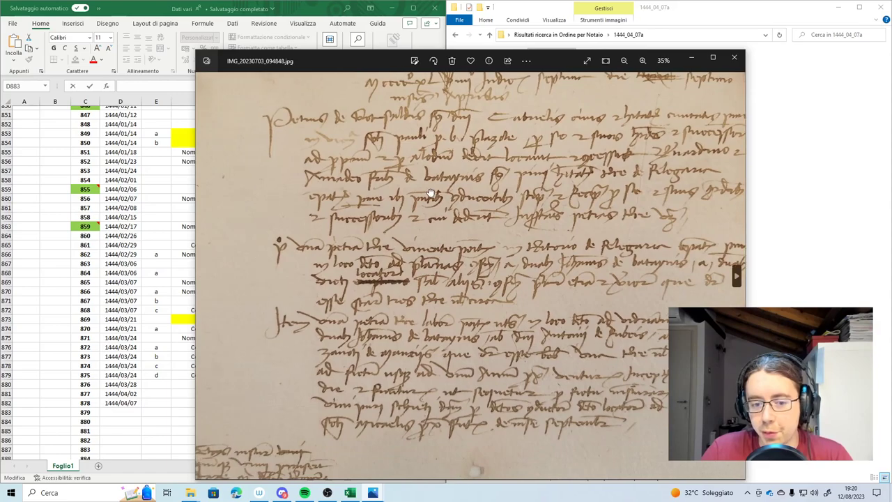
{"action": "scroll", "coordinate": [384, 244], "scroll_direction": "up", "scroll_amount": 2}
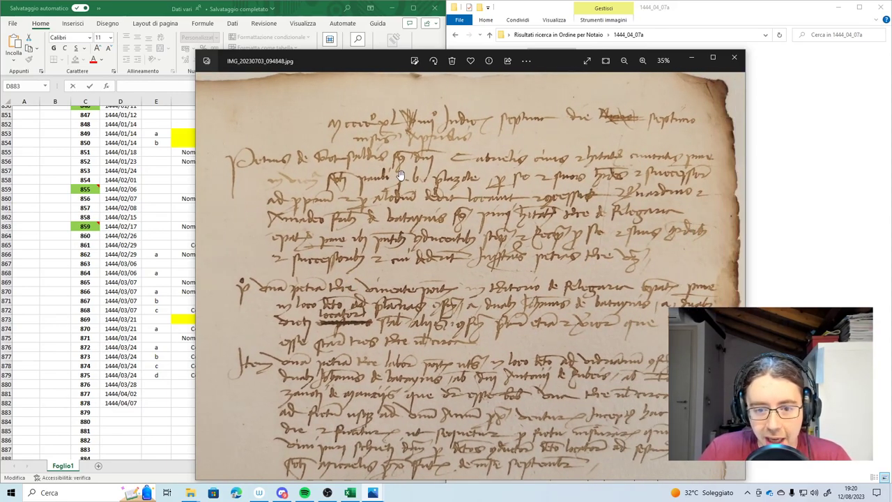
{"action": "scroll", "coordinate": [388, 204], "scroll_direction": "up", "scroll_amount": 4}
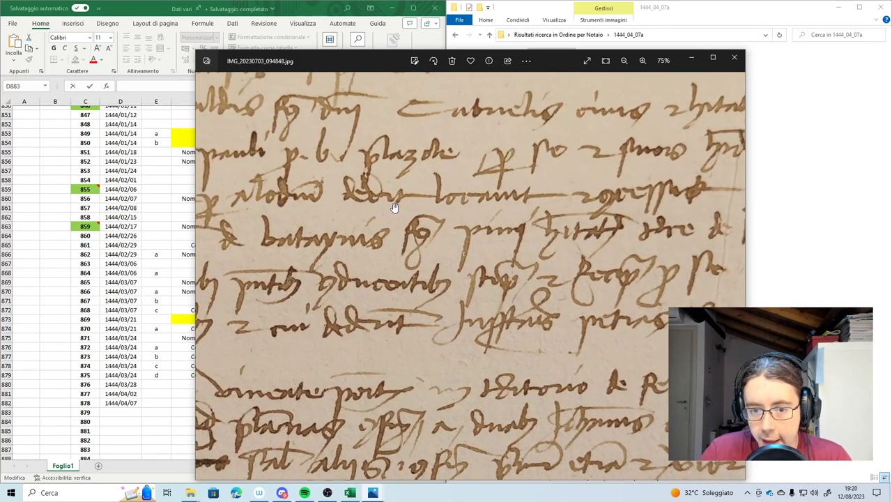
{"action": "left_click_drag", "start_coordinate": [432, 190], "coordinate": [420, 189]}
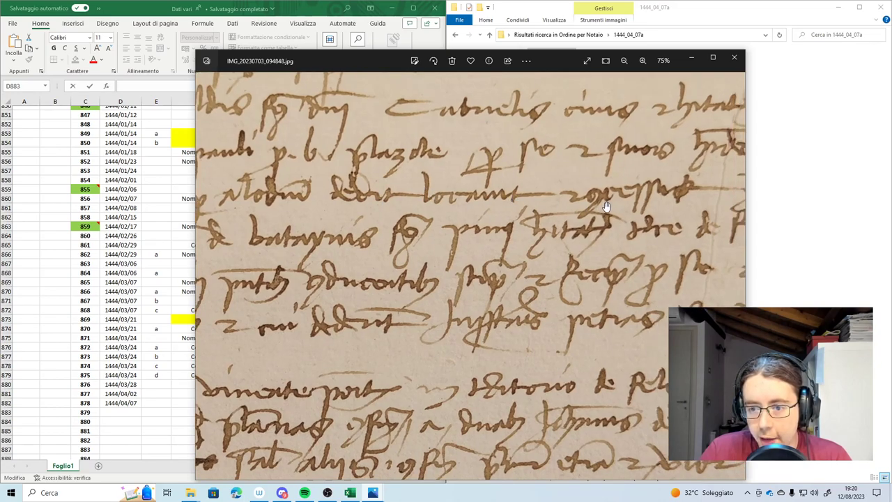
{"action": "left_click_drag", "start_coordinate": [607, 207], "coordinate": [538, 202]}
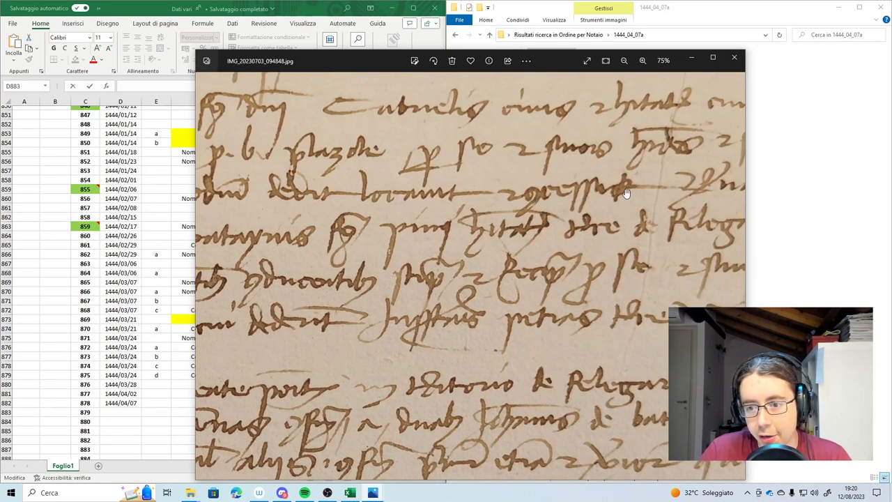
{"action": "left_click_drag", "start_coordinate": [352, 209], "coordinate": [378, 218]}
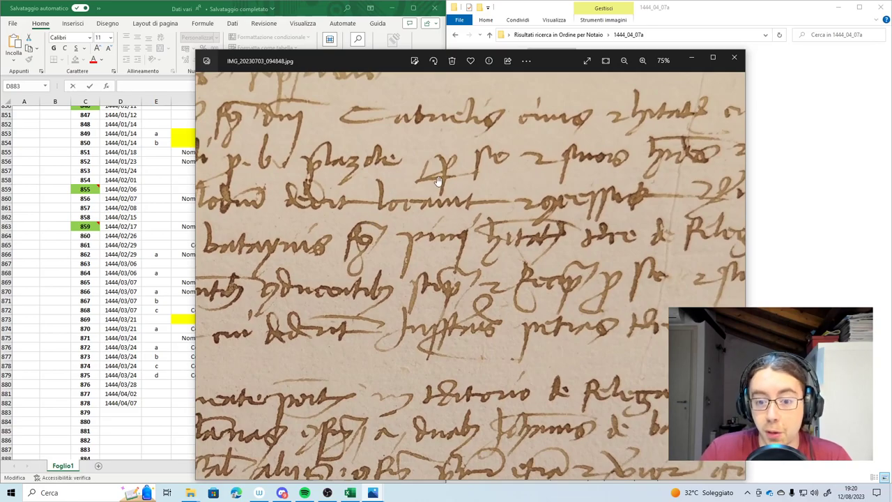
{"action": "scroll", "coordinate": [438, 211], "scroll_direction": "down", "scroll_amount": 5}
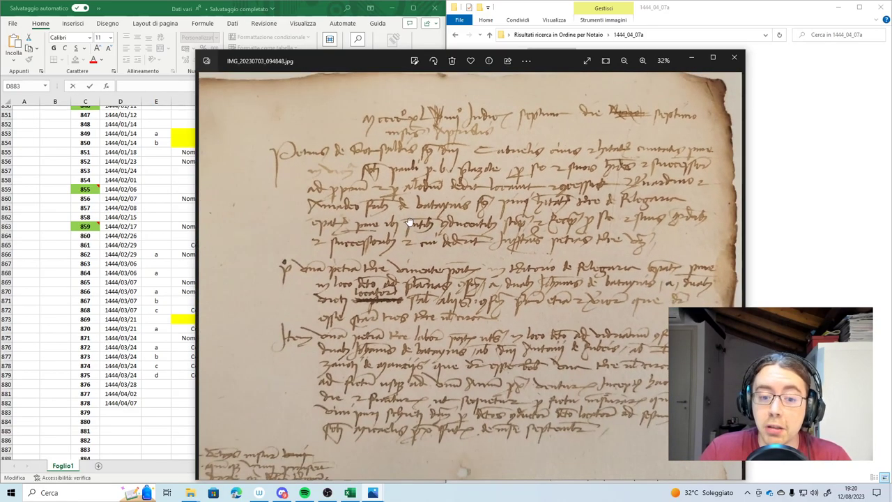
{"action": "scroll", "coordinate": [296, 150], "scroll_direction": "up", "scroll_amount": 2}
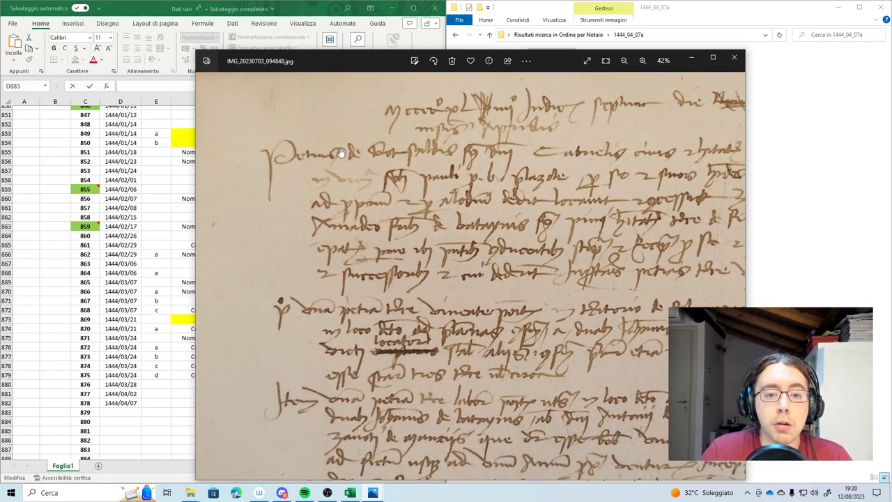
{"action": "scroll", "coordinate": [394, 162], "scroll_direction": "up", "scroll_amount": 2}
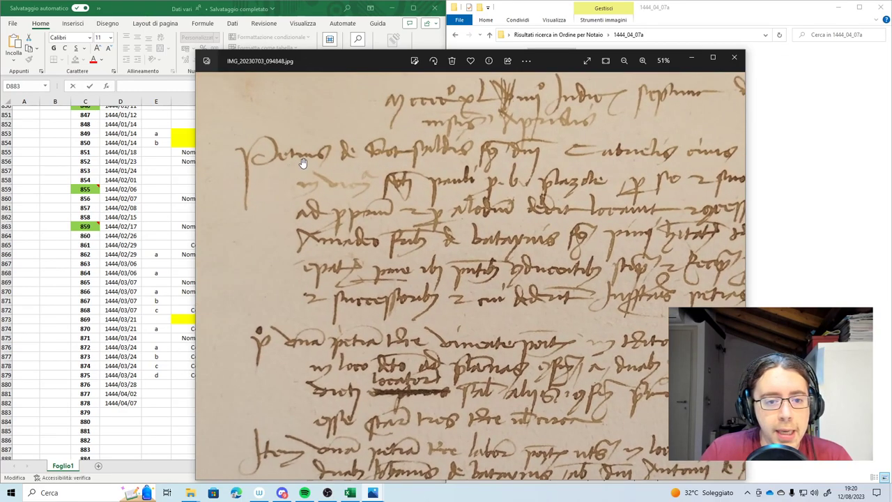
{"action": "scroll", "coordinate": [400, 155], "scroll_direction": "down", "scroll_amount": 2}
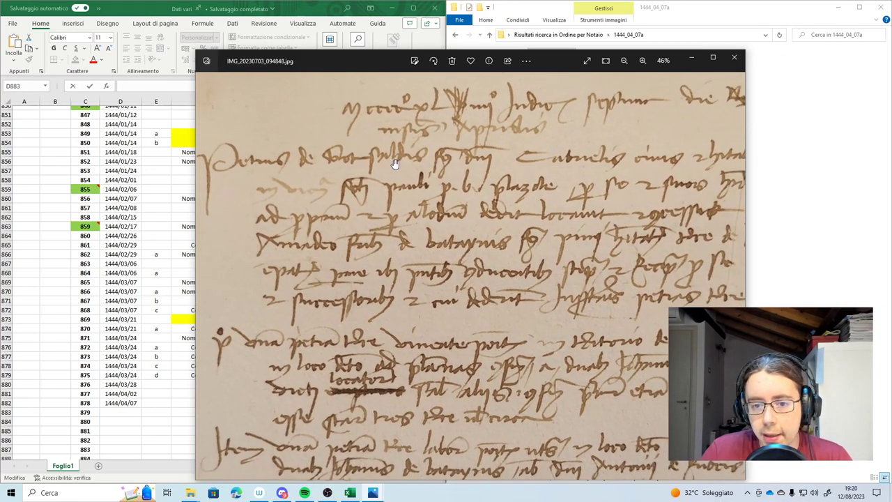
{"action": "scroll", "coordinate": [516, 184], "scroll_direction": "up", "scroll_amount": 3}
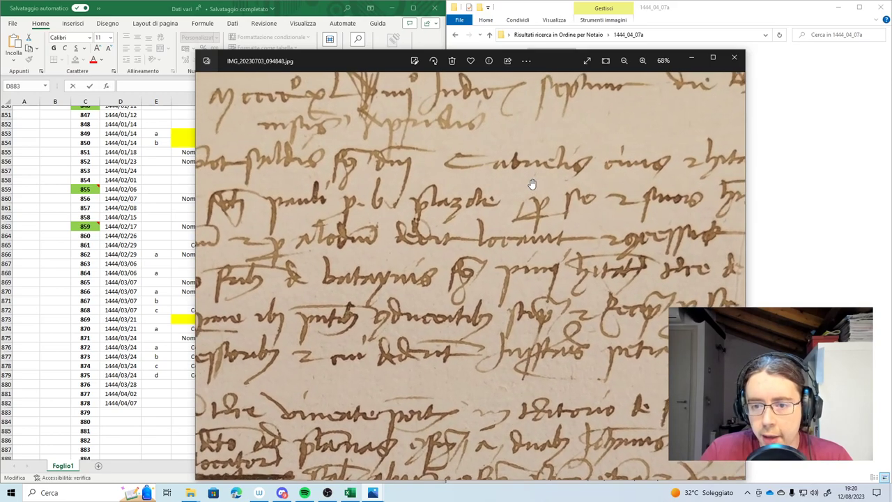
{"action": "left_click_drag", "start_coordinate": [532, 179], "coordinate": [511, 178]}
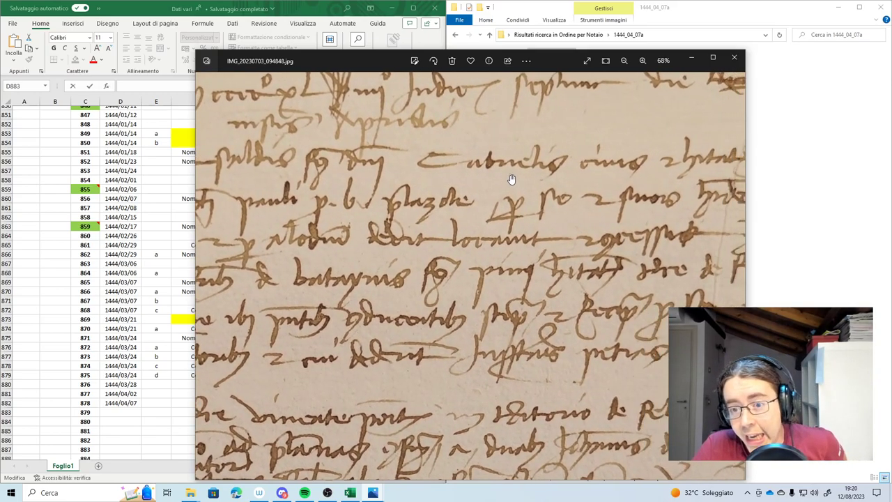
{"action": "scroll", "coordinate": [550, 178], "scroll_direction": "down", "scroll_amount": 4}
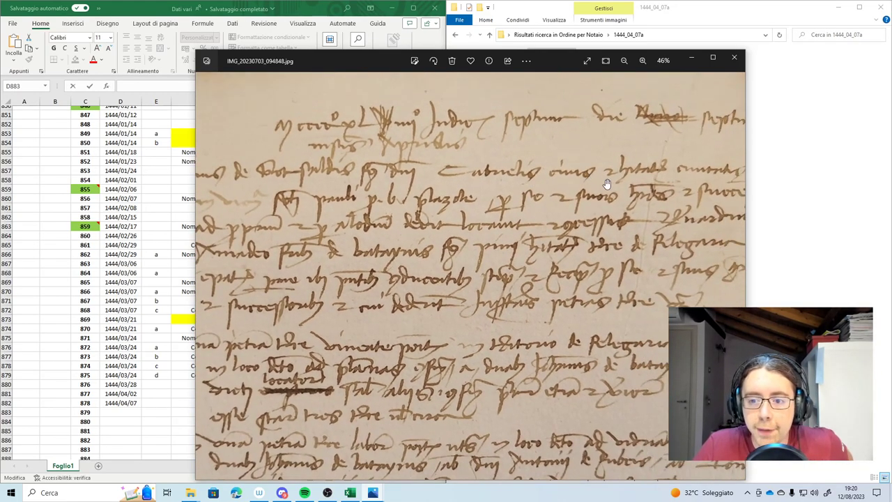
{"action": "scroll", "coordinate": [560, 172], "scroll_direction": "down", "scroll_amount": 2}
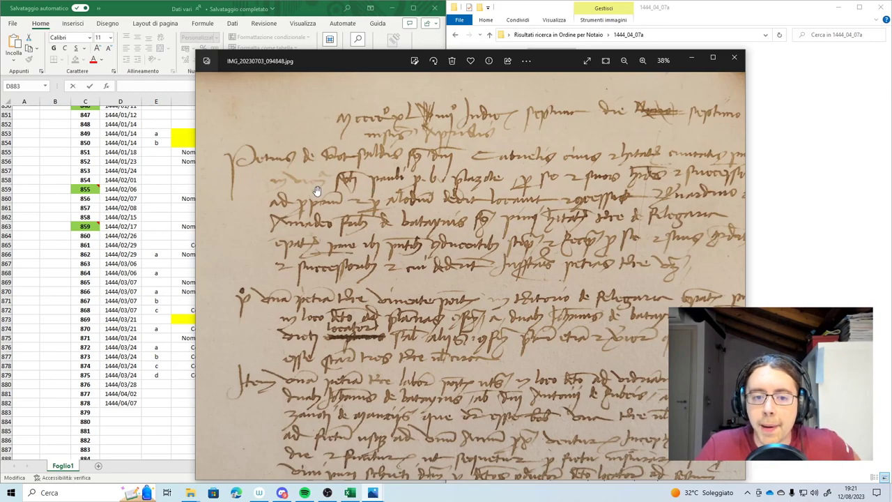
{"action": "scroll", "coordinate": [317, 189], "scroll_direction": "up", "scroll_amount": 2}
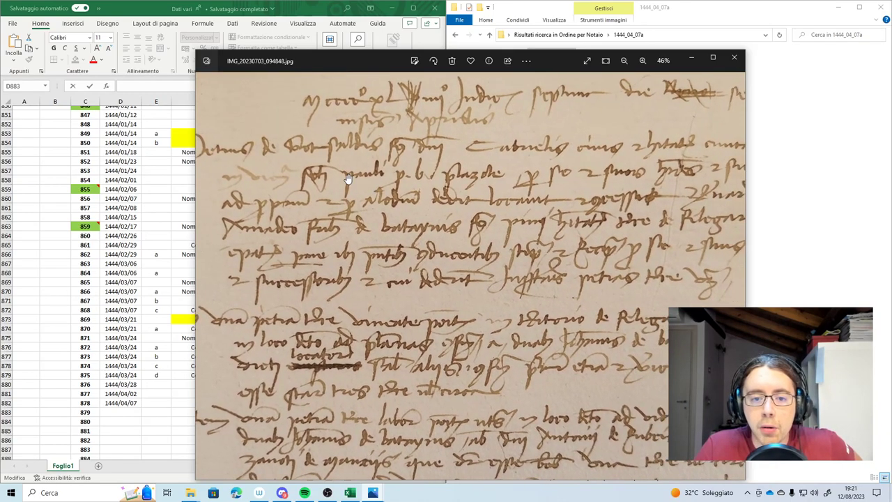
{"action": "scroll", "coordinate": [406, 187], "scroll_direction": "up", "scroll_amount": 2}
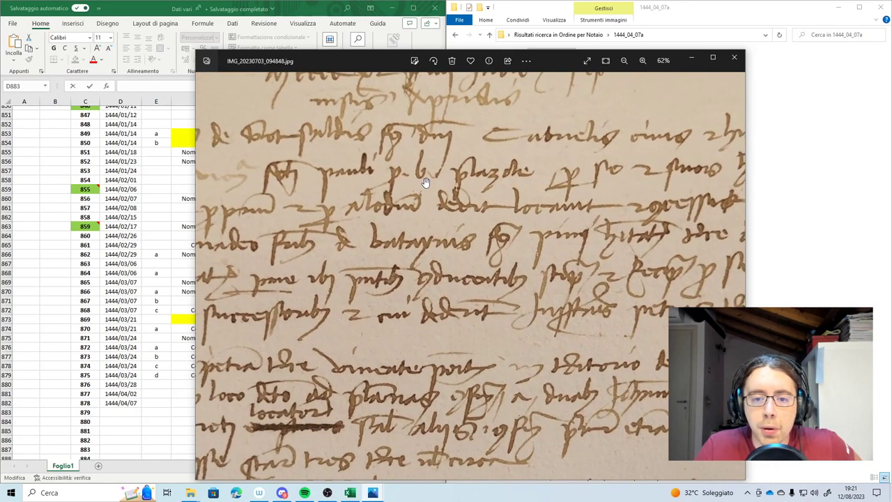
{"action": "scroll", "coordinate": [455, 181], "scroll_direction": "down", "scroll_amount": 1}
{"action": "scroll", "coordinate": [456, 183], "scroll_direction": "down", "scroll_amount": 4}
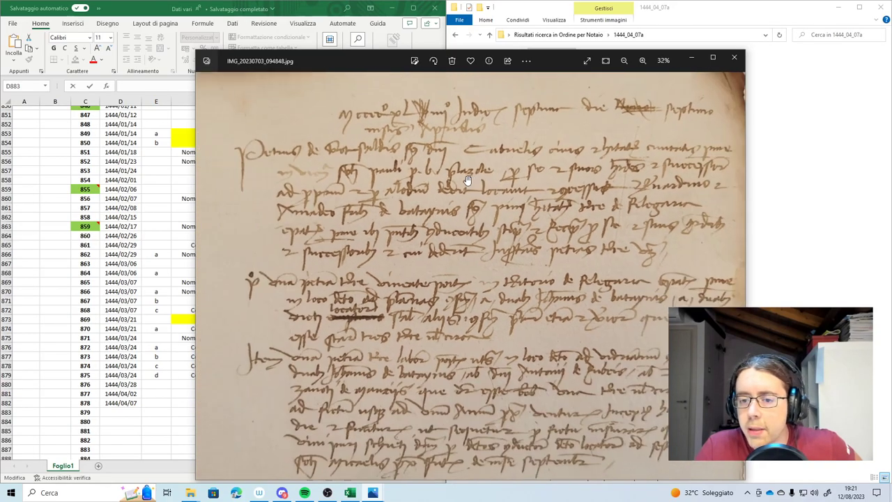
{"action": "scroll", "coordinate": [589, 177], "scroll_direction": "up", "scroll_amount": 2}
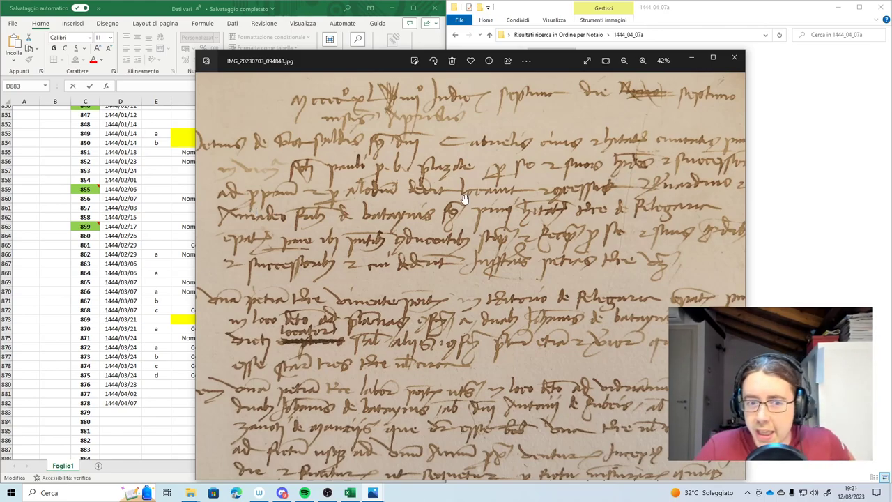
{"action": "scroll", "coordinate": [465, 198], "scroll_direction": "down", "scroll_amount": 1}
{"action": "scroll", "coordinate": [382, 230], "scroll_direction": "down", "scroll_amount": 1}
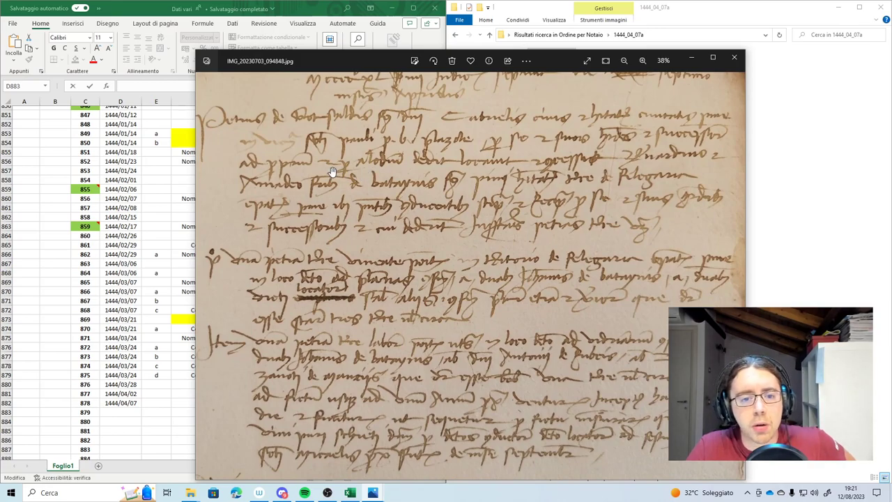
{"action": "scroll", "coordinate": [341, 164], "scroll_direction": "up", "scroll_amount": 3}
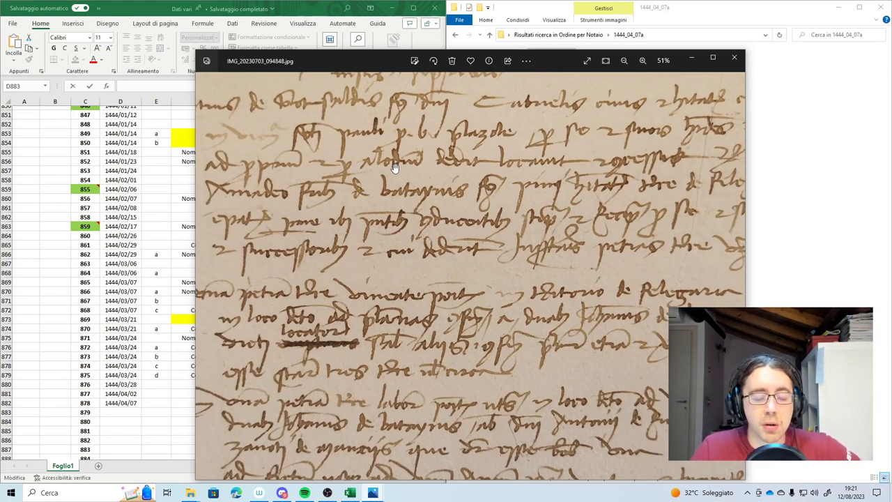
{"action": "scroll", "coordinate": [488, 173], "scroll_direction": "down", "scroll_amount": 2}
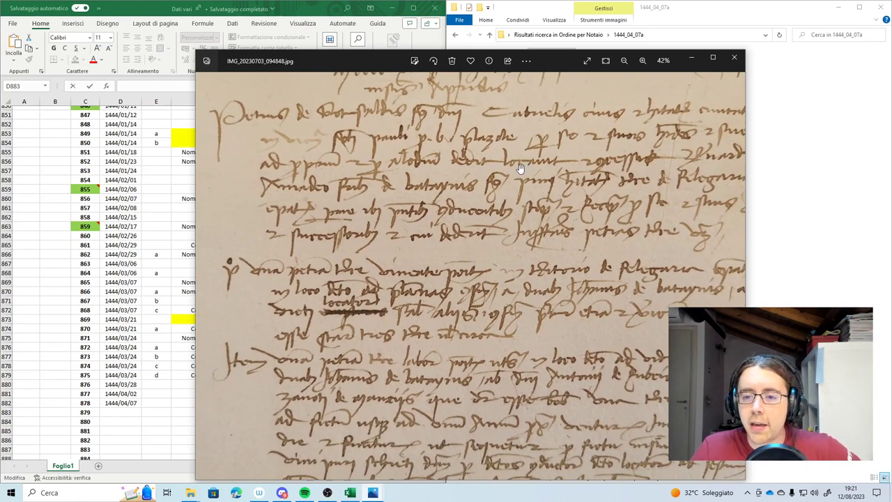
{"action": "left_click_drag", "start_coordinate": [563, 170], "coordinate": [548, 174]}
{"action": "left_click_drag", "start_coordinate": [251, 203], "coordinate": [306, 198]}
{"action": "scroll", "coordinate": [267, 183], "scroll_direction": "up", "scroll_amount": 2}
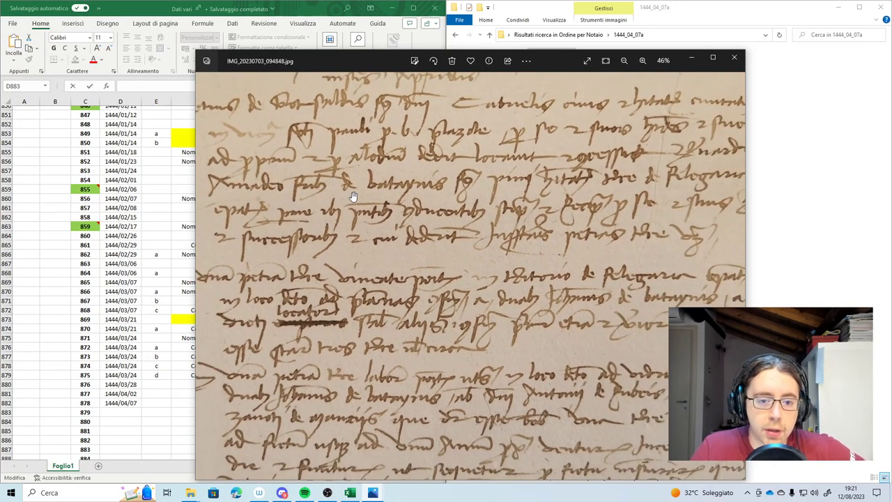
{"action": "scroll", "coordinate": [361, 196], "scroll_direction": "up", "scroll_amount": 4}
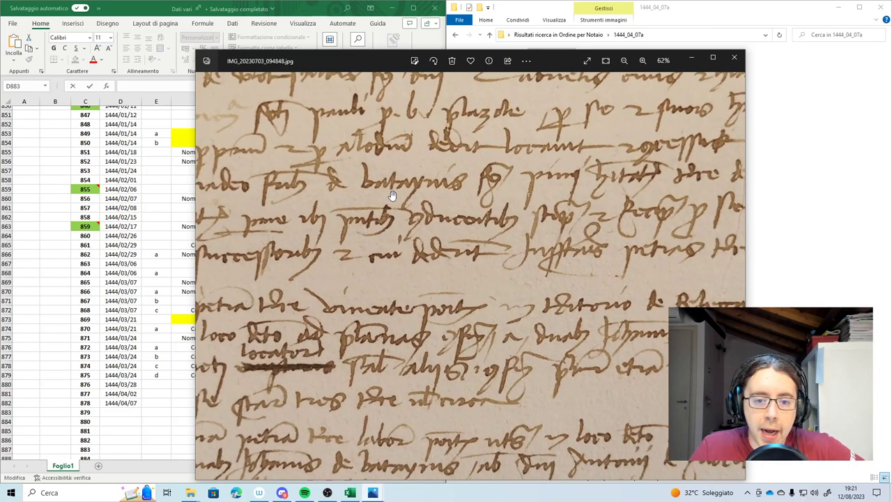
{"action": "scroll", "coordinate": [422, 192], "scroll_direction": "down", "scroll_amount": 6}
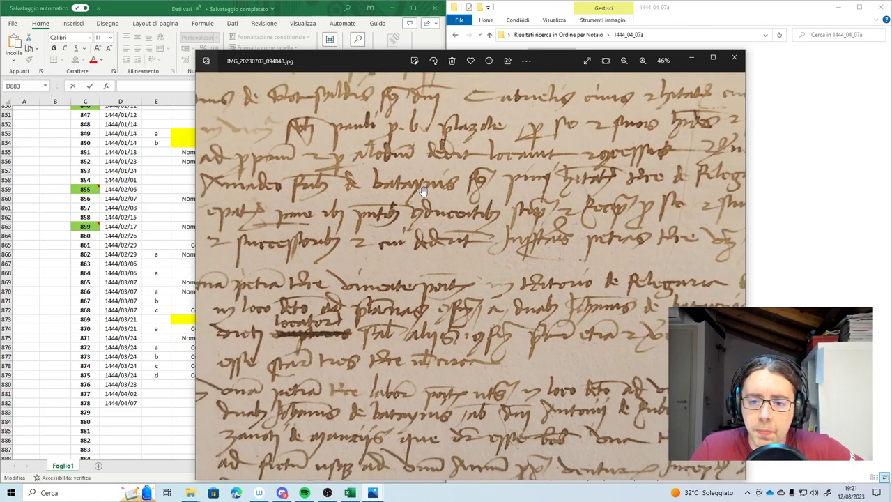
{"action": "scroll", "coordinate": [530, 185], "scroll_direction": "up", "scroll_amount": 3}
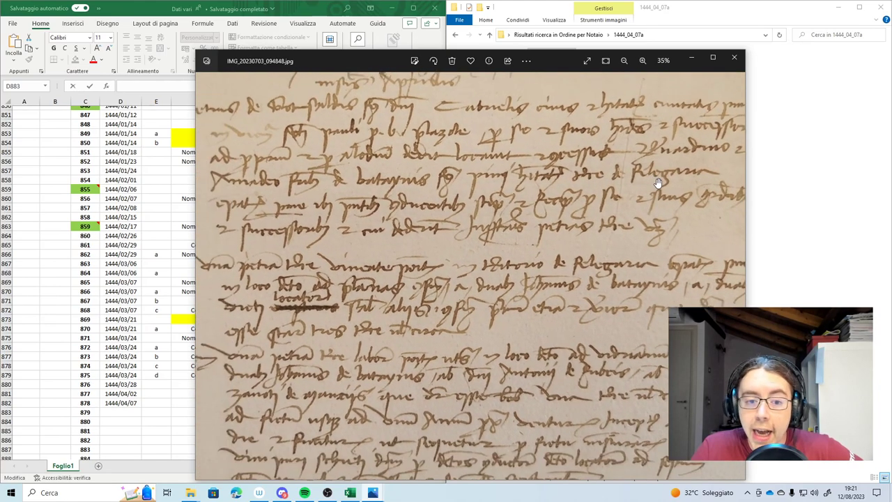
{"action": "scroll", "coordinate": [478, 215], "scroll_direction": "down", "scroll_amount": 3}
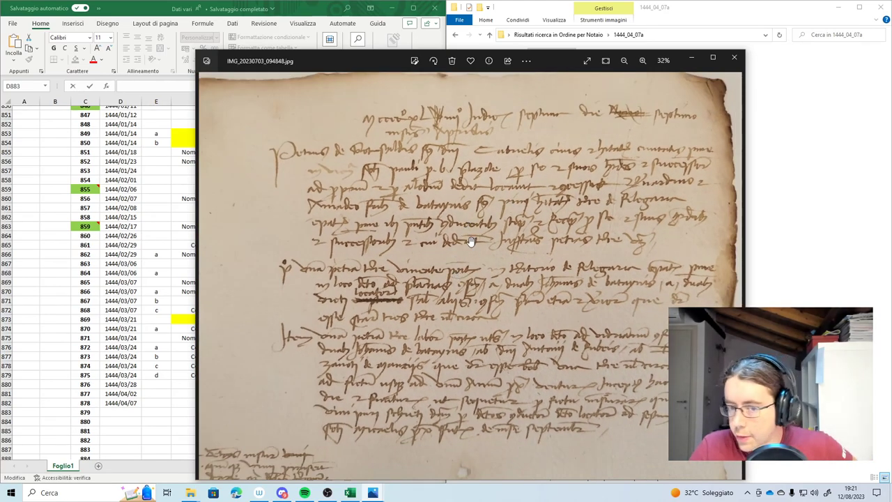
{"action": "scroll", "coordinate": [470, 242], "scroll_direction": "up", "scroll_amount": 1}
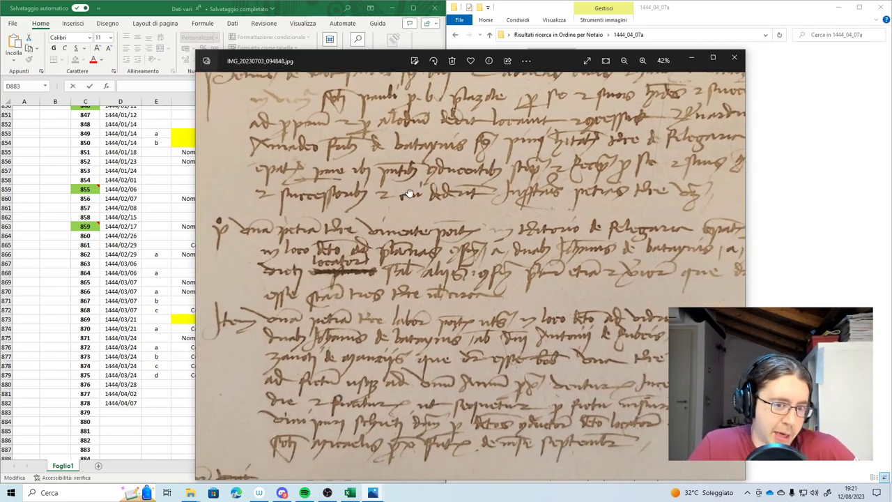
{"action": "scroll", "coordinate": [286, 244], "scroll_direction": "down", "scroll_amount": 1}
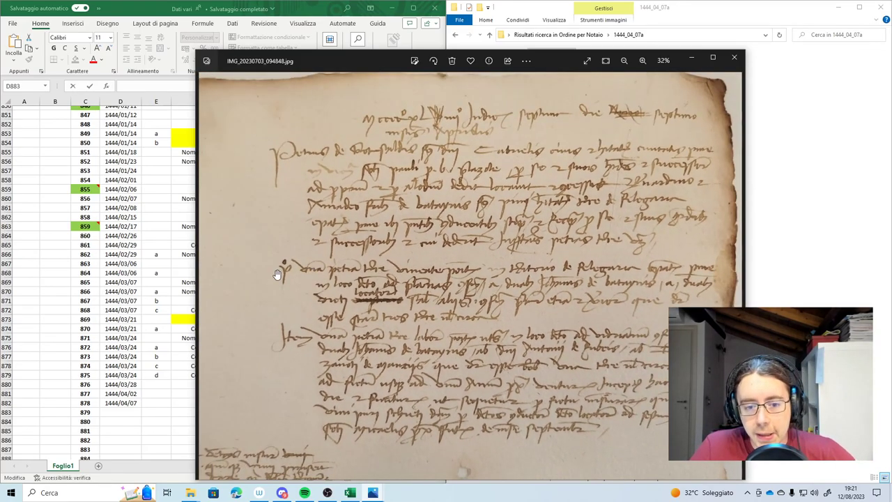
{"action": "scroll", "coordinate": [317, 279], "scroll_direction": "up", "scroll_amount": 2}
{"action": "scroll", "coordinate": [362, 268], "scroll_direction": "up", "scroll_amount": 2}
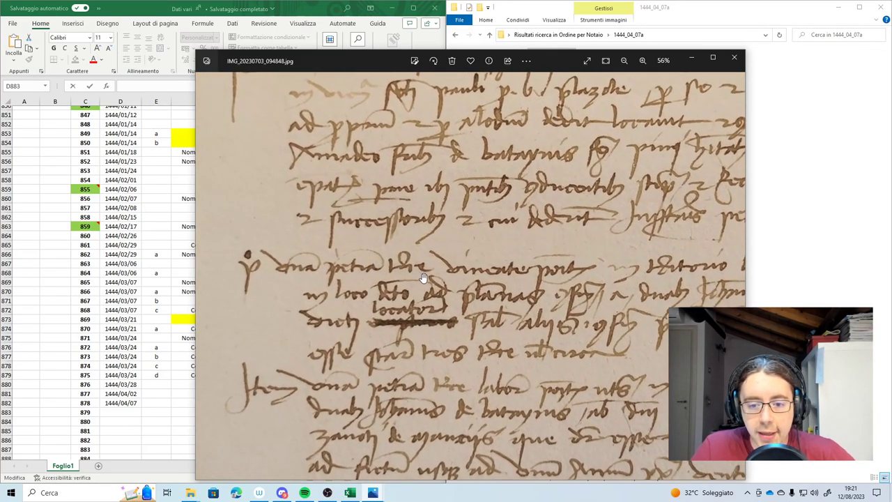
{"action": "scroll", "coordinate": [453, 278], "scroll_direction": "up", "scroll_amount": 1}
{"action": "scroll", "coordinate": [519, 273], "scroll_direction": "down", "scroll_amount": 2}
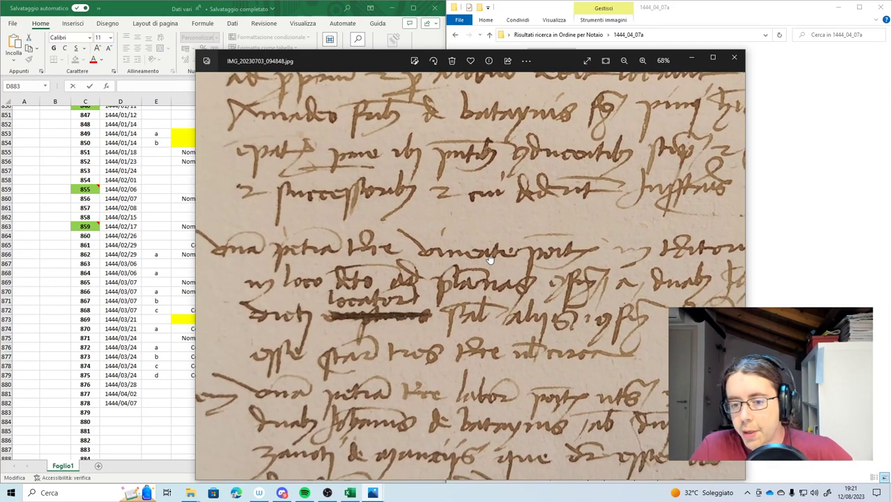
{"action": "left_click_drag", "start_coordinate": [494, 258], "coordinate": [408, 258]}
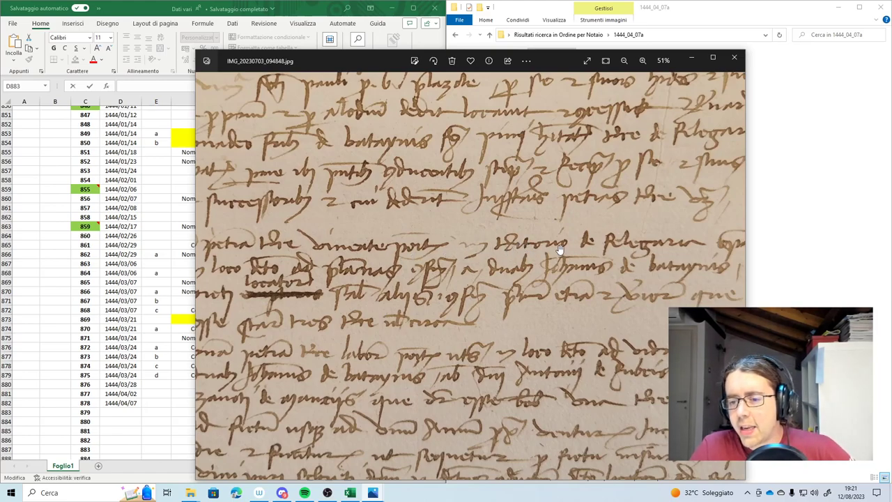
{"action": "scroll", "coordinate": [554, 250], "scroll_direction": "down", "scroll_amount": 2}
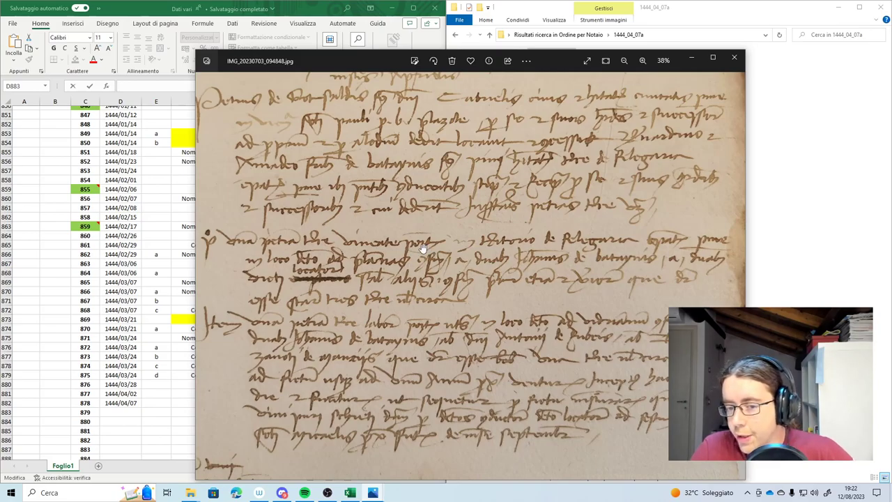
{"action": "scroll", "coordinate": [418, 241], "scroll_direction": "up", "scroll_amount": 2}
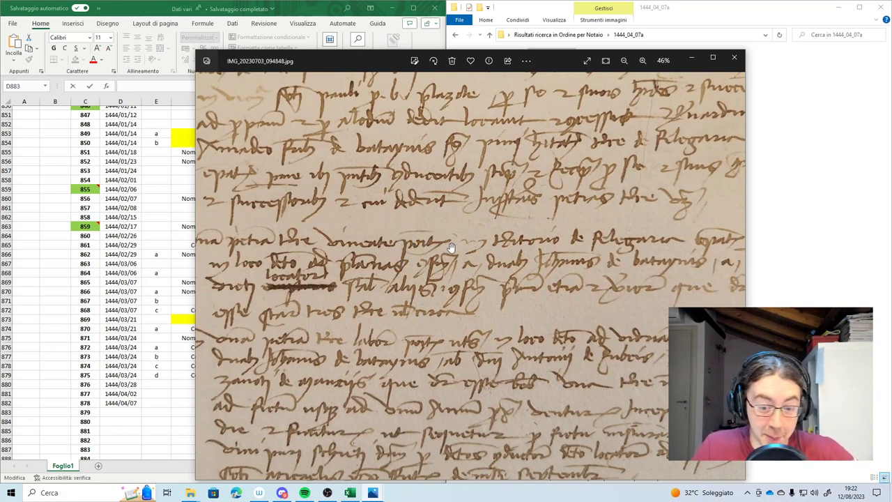
{"action": "scroll", "coordinate": [460, 244], "scroll_direction": "down", "scroll_amount": 1}
{"action": "scroll", "coordinate": [460, 244], "scroll_direction": "right", "scroll_amount": 1}
{"action": "scroll", "coordinate": [570, 225], "scroll_direction": "down", "scroll_amount": 2}
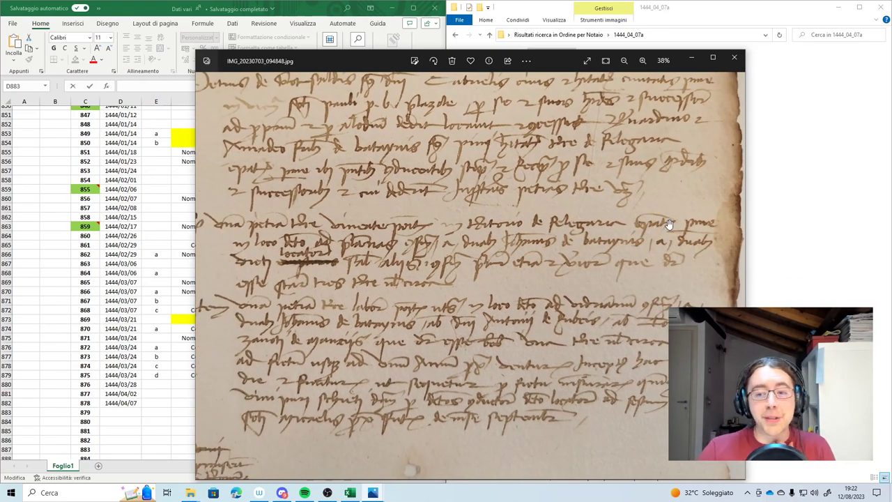
{"action": "scroll", "coordinate": [662, 228], "scroll_direction": "up", "scroll_amount": 1}
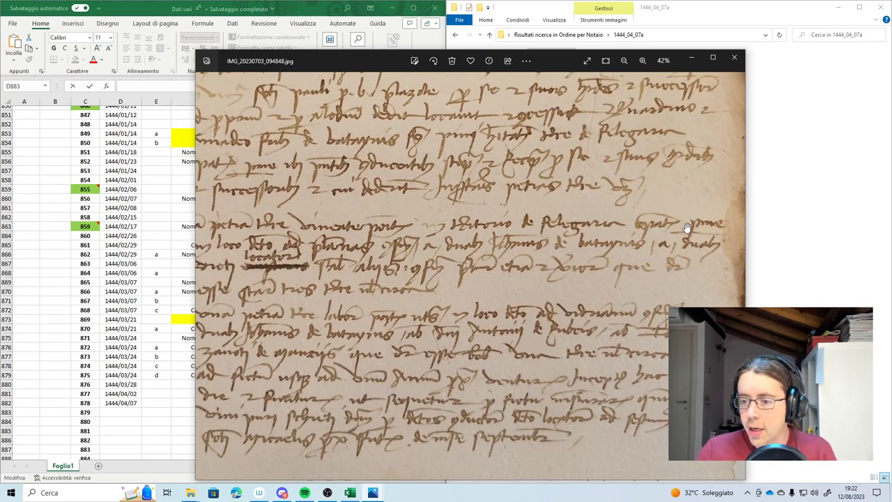
{"action": "left_click_drag", "start_coordinate": [562, 253], "coordinate": [639, 245]}
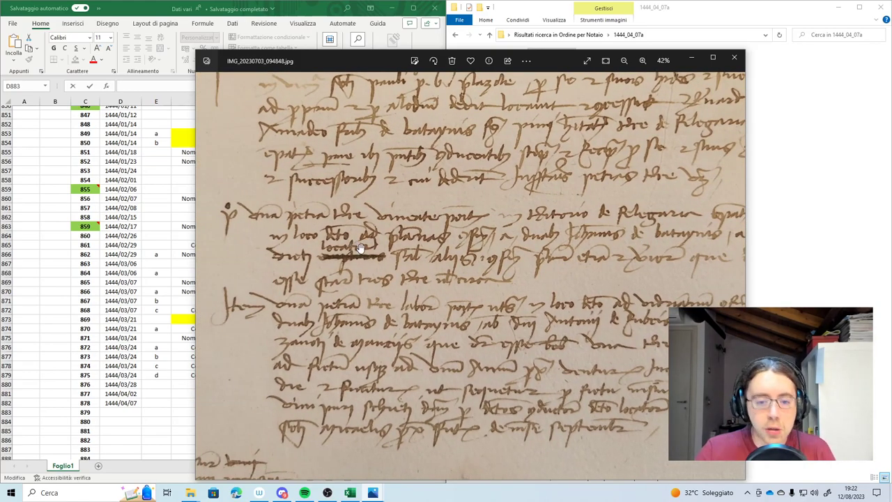
{"action": "scroll", "coordinate": [512, 220], "scroll_direction": "up", "scroll_amount": 2}
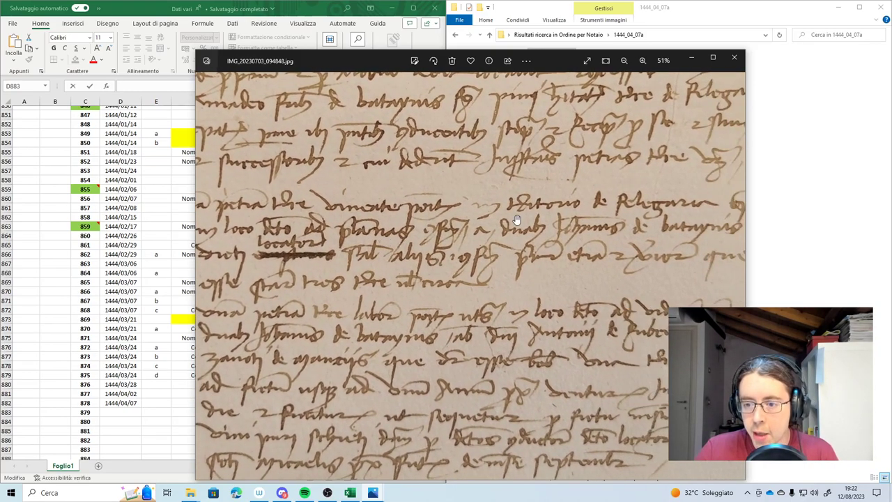
{"action": "scroll", "coordinate": [474, 257], "scroll_direction": "down", "scroll_amount": 3}
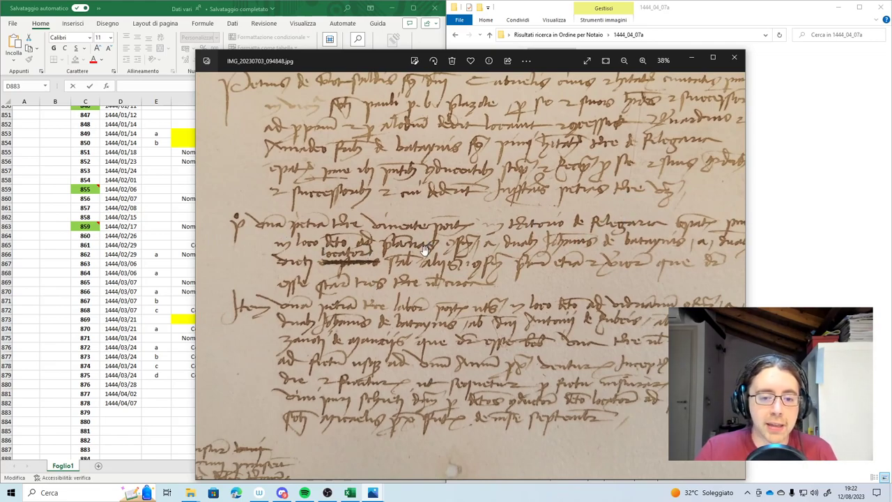
{"action": "scroll", "coordinate": [432, 255], "scroll_direction": "up", "scroll_amount": 3}
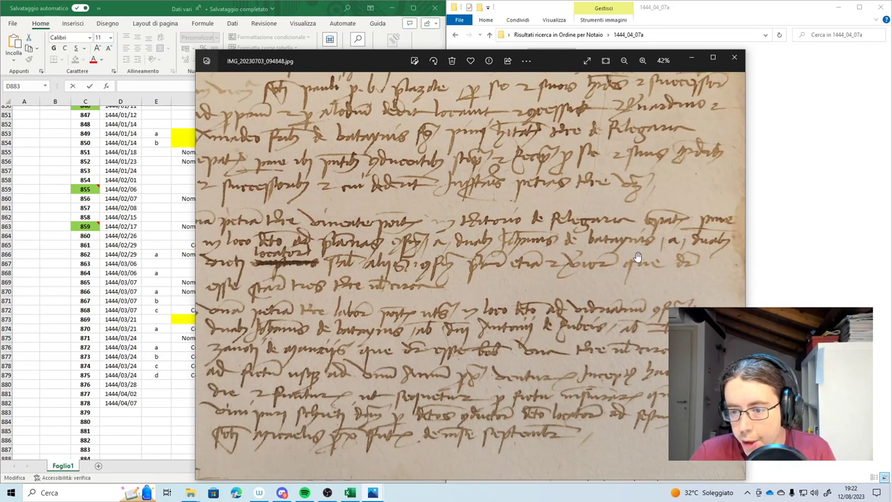
{"action": "scroll", "coordinate": [637, 256], "scroll_direction": "left", "scroll_amount": 2}
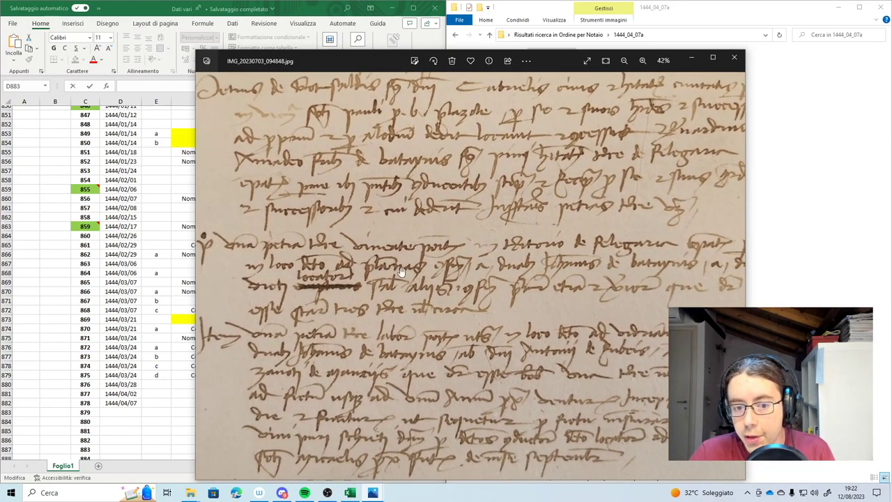
{"action": "scroll", "coordinate": [387, 299], "scroll_direction": "right", "scroll_amount": 2}
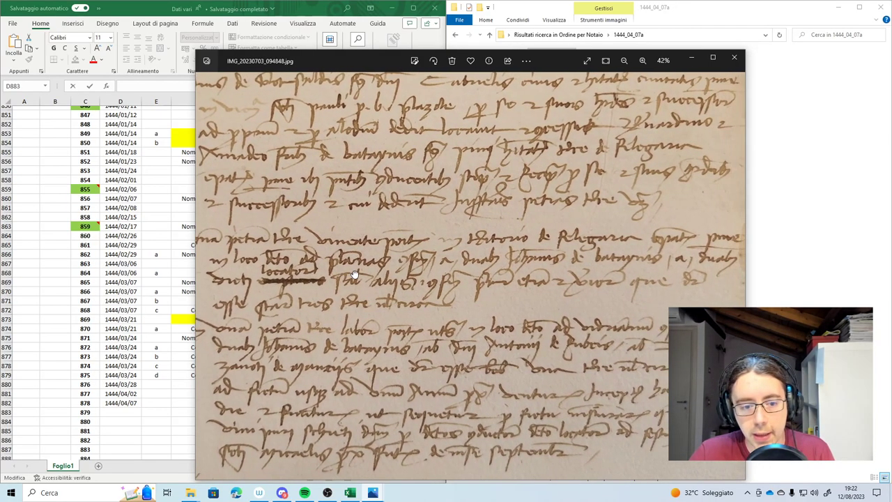
{"action": "scroll", "coordinate": [546, 298], "scroll_direction": "down", "scroll_amount": 3}
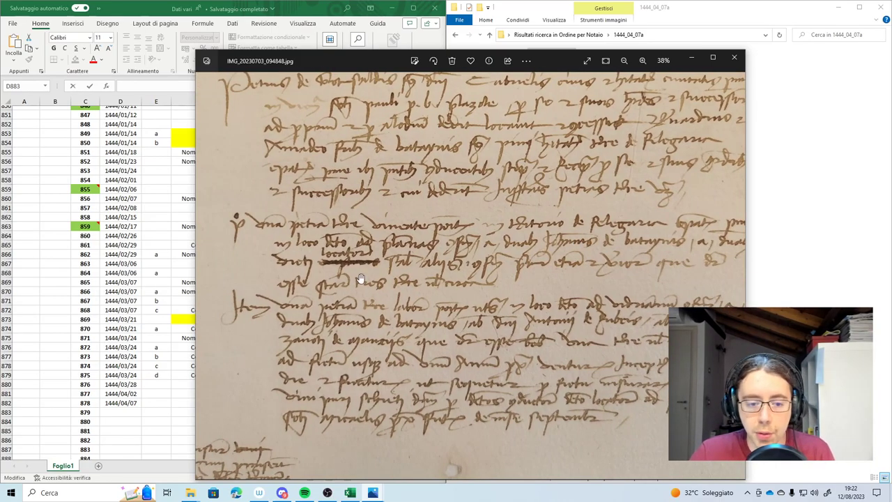
{"action": "scroll", "coordinate": [376, 276], "scroll_direction": "up", "scroll_amount": 2}
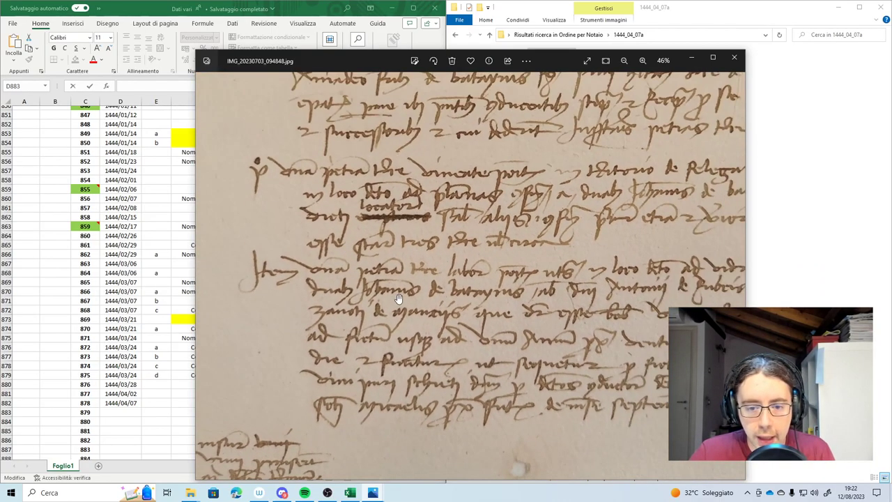
{"action": "scroll", "coordinate": [340, 273], "scroll_direction": "right", "scroll_amount": 3}
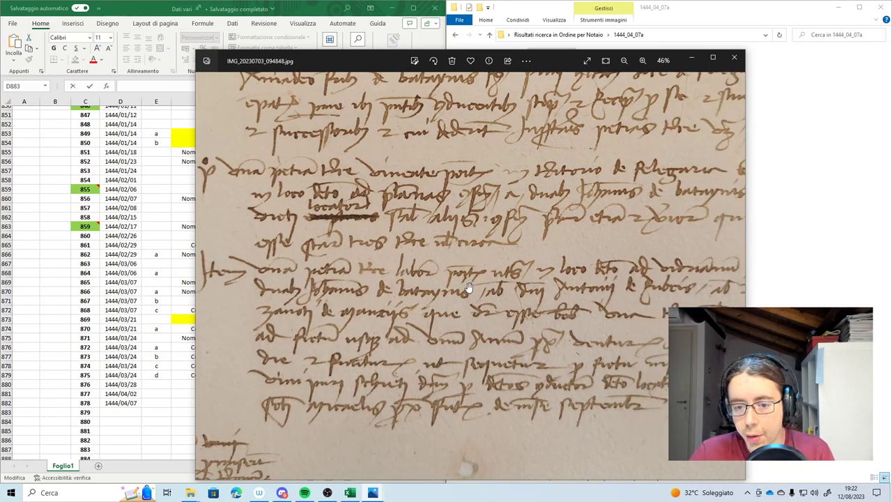
{"action": "scroll", "coordinate": [355, 341], "scroll_direction": "up", "scroll_amount": 2}
{"action": "scroll", "coordinate": [355, 342], "scroll_direction": "left", "scroll_amount": 1}
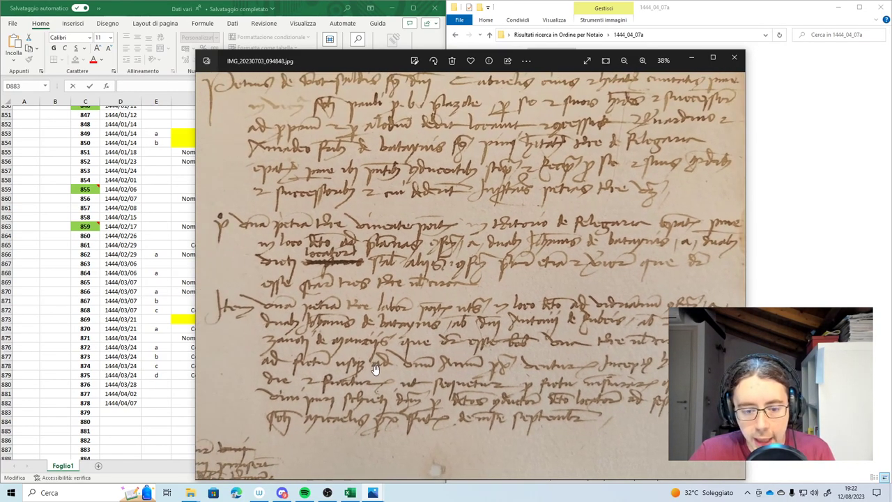
{"action": "scroll", "coordinate": [363, 411], "scroll_direction": "down", "scroll_amount": 2}
{"action": "scroll", "coordinate": [418, 408], "scroll_direction": "right", "scroll_amount": 1}
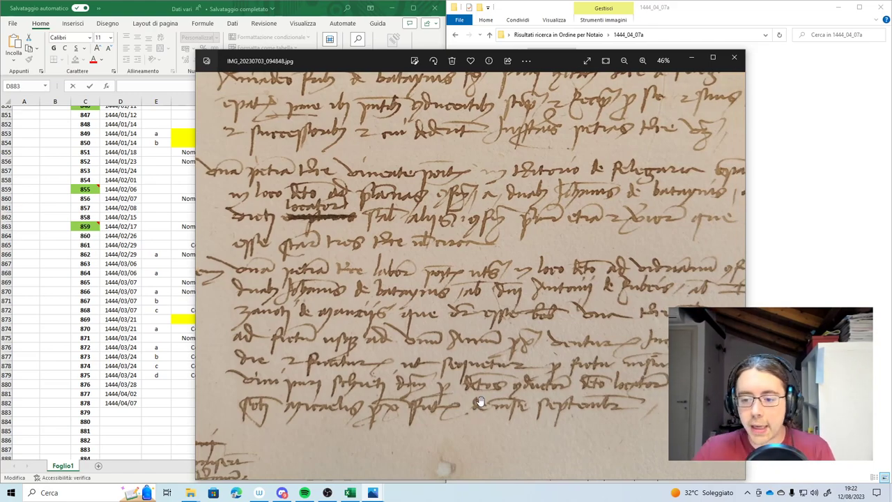
{"action": "scroll", "coordinate": [480, 403], "scroll_direction": "right", "scroll_amount": 1}
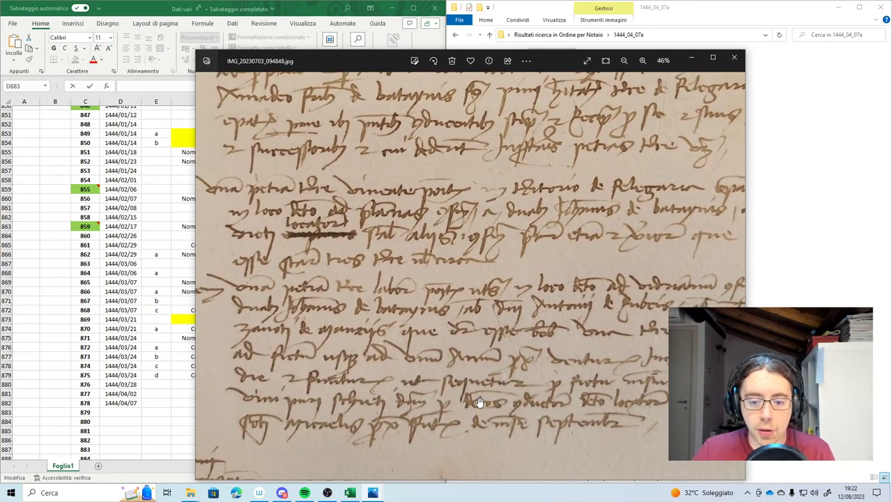
{"action": "scroll", "coordinate": [467, 348], "scroll_direction": "down", "scroll_amount": 1}
{"action": "scroll", "coordinate": [460, 335], "scroll_direction": "left", "scroll_amount": 1}
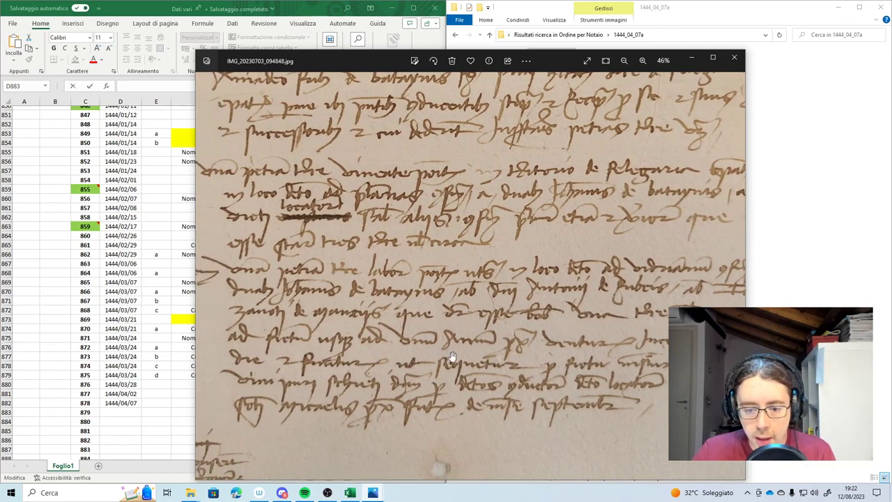
{"action": "scroll", "coordinate": [418, 359], "scroll_direction": "up", "scroll_amount": 1}
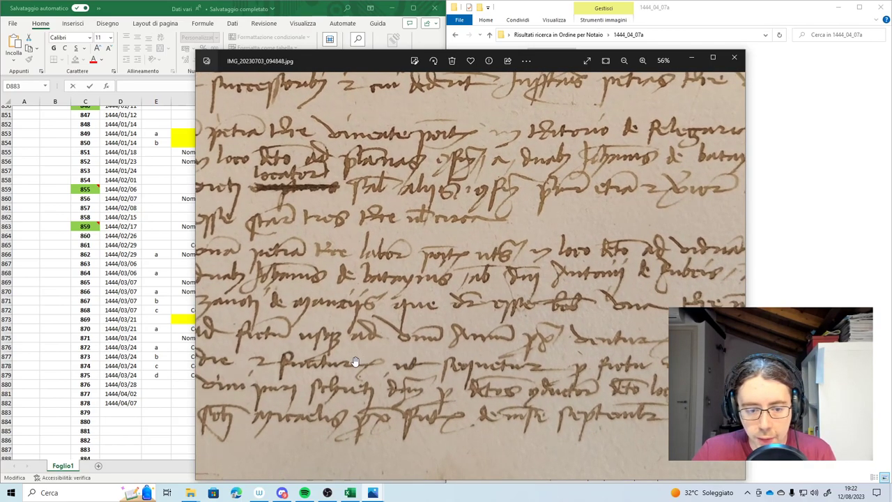
{"action": "scroll", "coordinate": [354, 361], "scroll_direction": "right", "scroll_amount": 3}
{"action": "scroll", "coordinate": [354, 362], "scroll_direction": "down", "scroll_amount": 1}
{"action": "scroll", "coordinate": [314, 335], "scroll_direction": "down", "scroll_amount": 1}
{"action": "scroll", "coordinate": [384, 338], "scroll_direction": "left", "scroll_amount": 1}
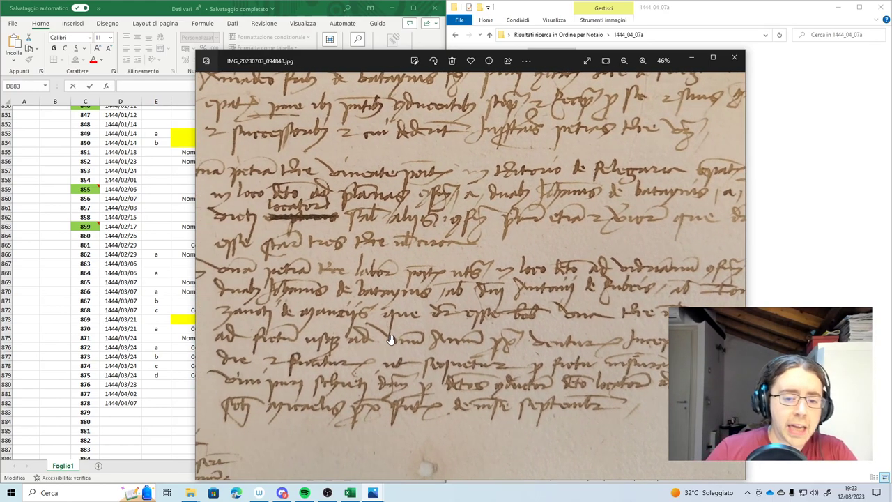
{"action": "scroll", "coordinate": [401, 341], "scroll_direction": "up", "scroll_amount": 1}
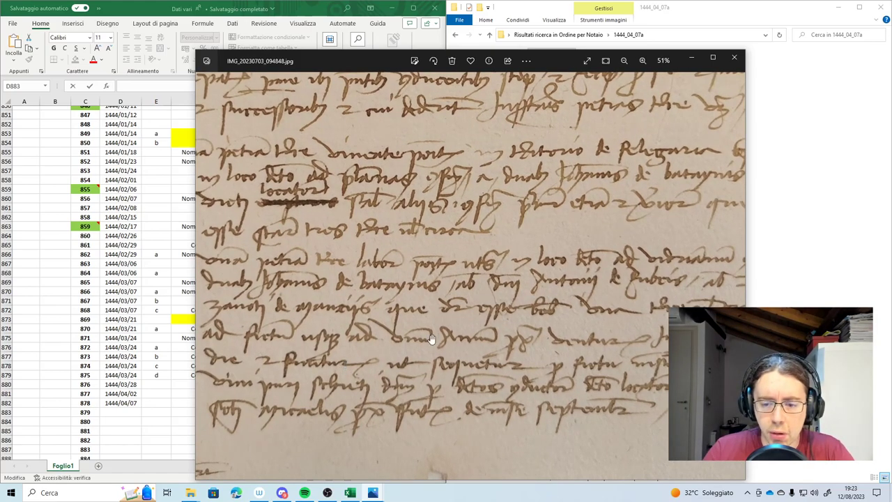
{"action": "scroll", "coordinate": [467, 373], "scroll_direction": "down", "scroll_amount": 1}
{"action": "scroll", "coordinate": [439, 356], "scroll_direction": "right", "scroll_amount": 1}
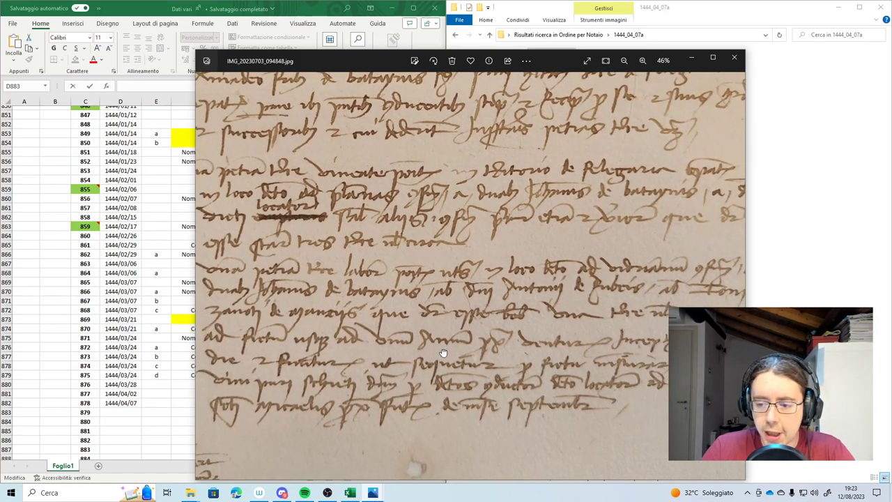
{"action": "left_click_drag", "start_coordinate": [421, 341], "coordinate": [488, 321]}
{"action": "scroll", "coordinate": [373, 399], "scroll_direction": "up", "scroll_amount": 1}
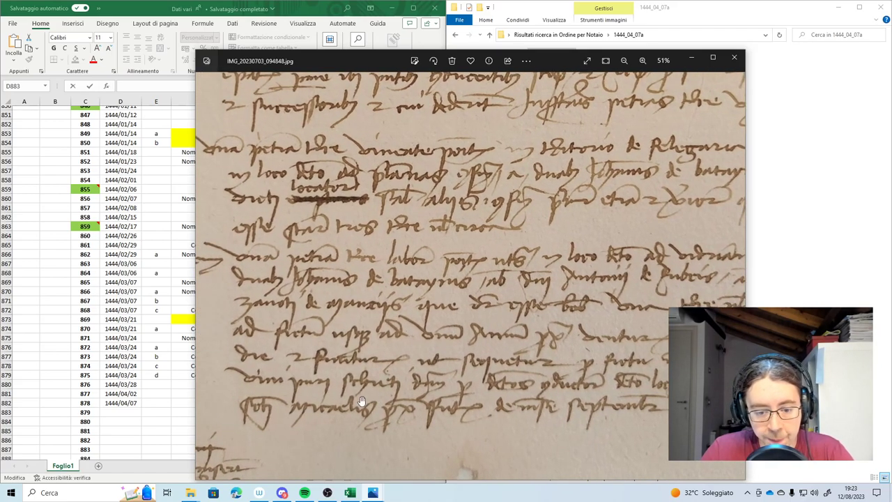
{"action": "left_click_drag", "start_coordinate": [636, 408], "coordinate": [545, 373]}
{"action": "scroll", "coordinate": [325, 415], "scroll_direction": "up", "scroll_amount": 3}
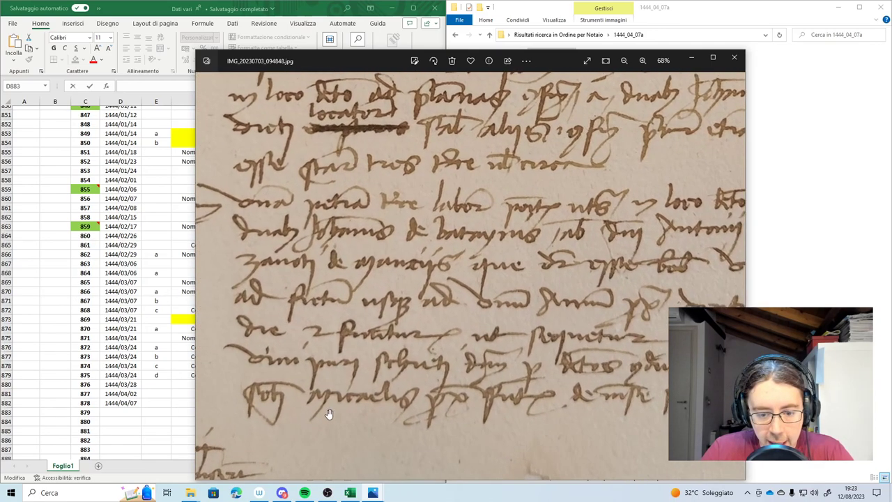
{"action": "left_click_drag", "start_coordinate": [402, 416], "coordinate": [350, 411]}
{"action": "left_click_drag", "start_coordinate": [504, 409], "coordinate": [446, 403]}
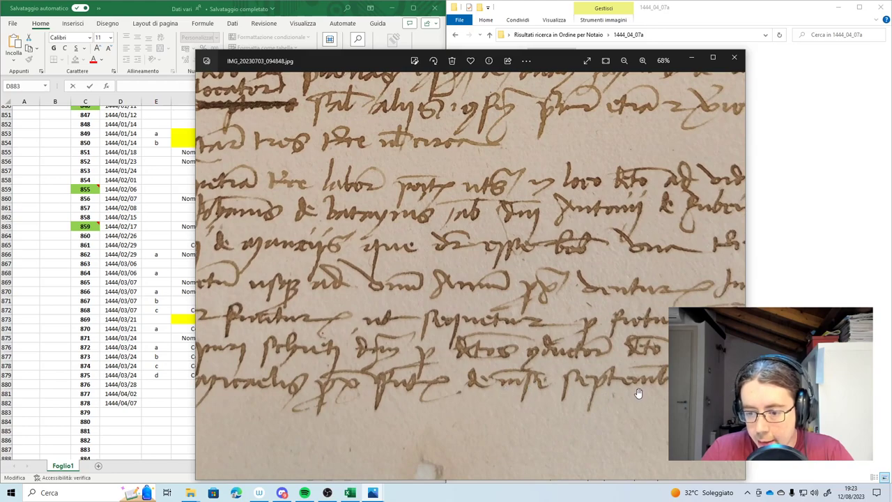
{"action": "scroll", "coordinate": [638, 393], "scroll_direction": "down", "scroll_amount": 1}
{"action": "scroll", "coordinate": [418, 383], "scroll_direction": "down", "scroll_amount": 1}
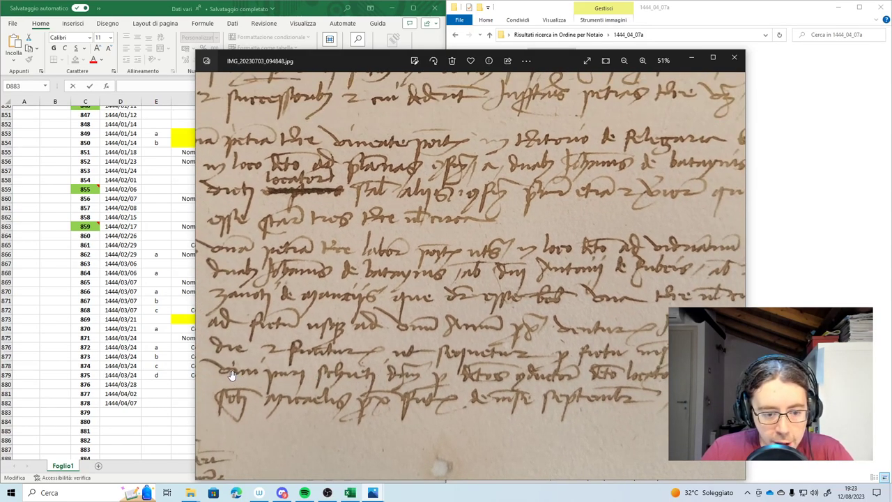
{"action": "left_click_drag", "start_coordinate": [602, 388], "coordinate": [516, 382]}
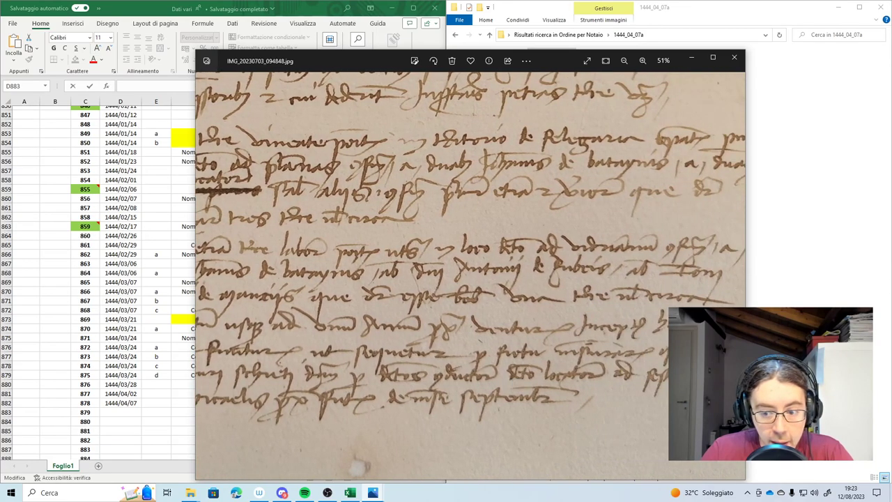
{"action": "left_click_drag", "start_coordinate": [265, 360], "coordinate": [351, 359]}
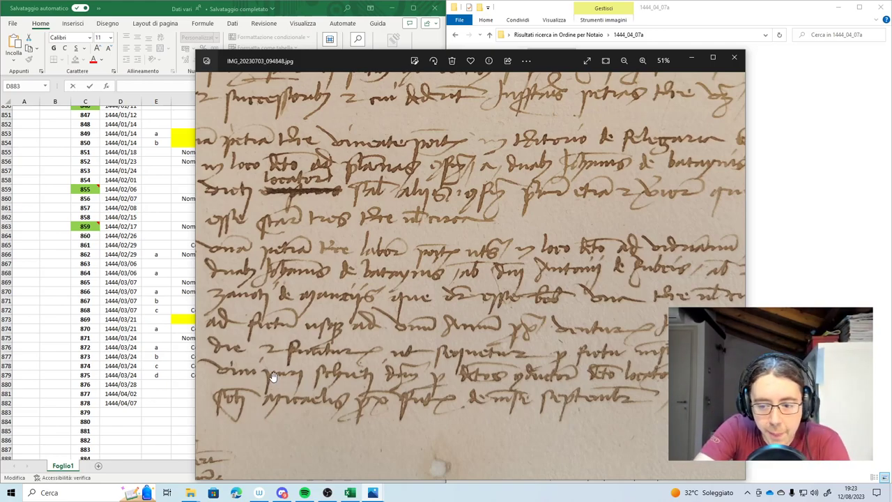
{"action": "scroll", "coordinate": [274, 376], "scroll_direction": "down", "scroll_amount": 2}
{"action": "scroll", "coordinate": [596, 383], "scroll_direction": "up", "scroll_amount": 2}
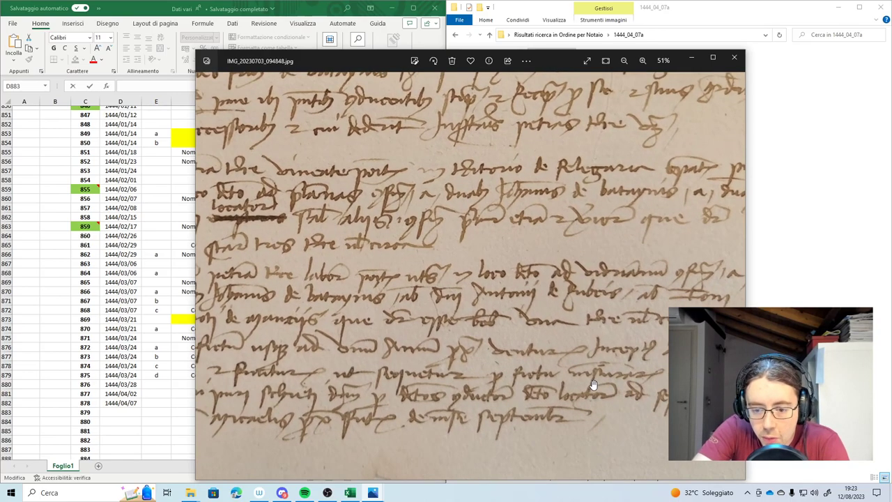
{"action": "scroll", "coordinate": [328, 372], "scroll_direction": "up", "scroll_amount": 2}
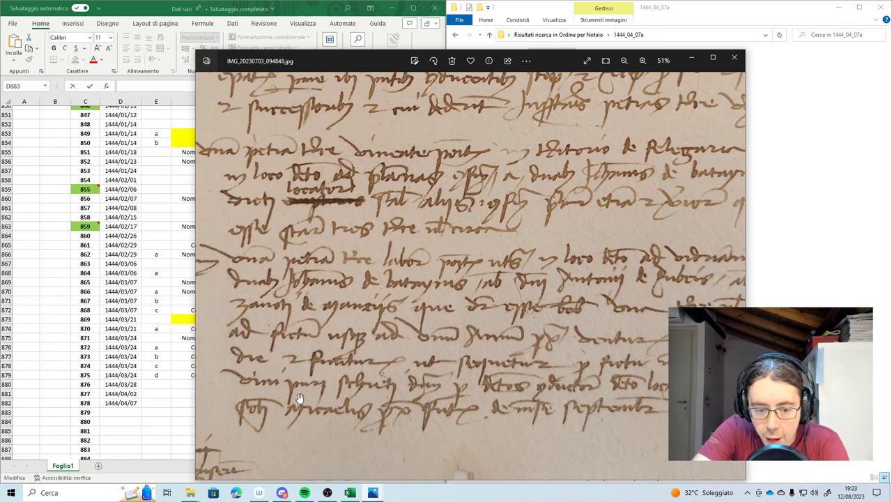
{"action": "scroll", "coordinate": [303, 360], "scroll_direction": "right", "scroll_amount": 3}
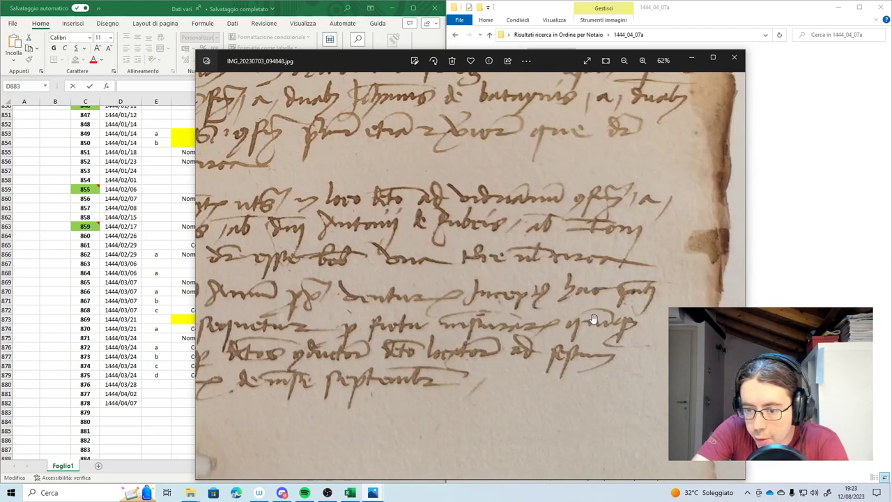
{"action": "scroll", "coordinate": [480, 327], "scroll_direction": "left", "scroll_amount": 5}
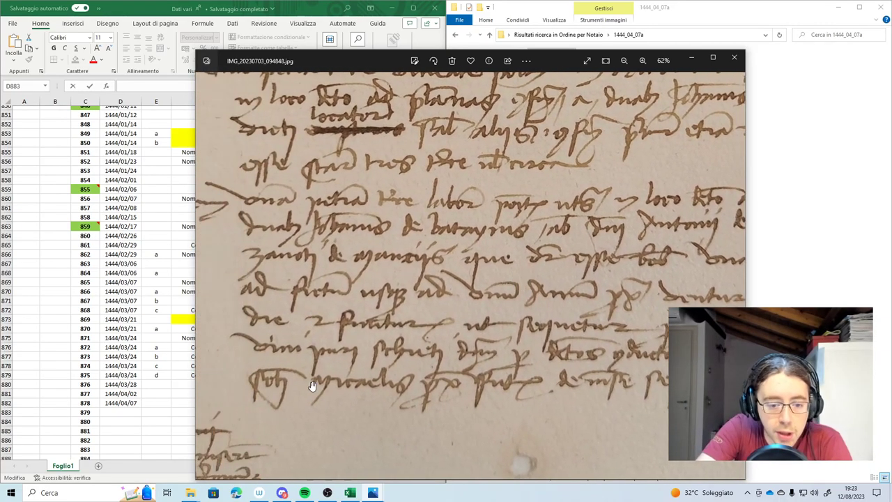
{"action": "scroll", "coordinate": [318, 354], "scroll_direction": "down", "scroll_amount": 2}
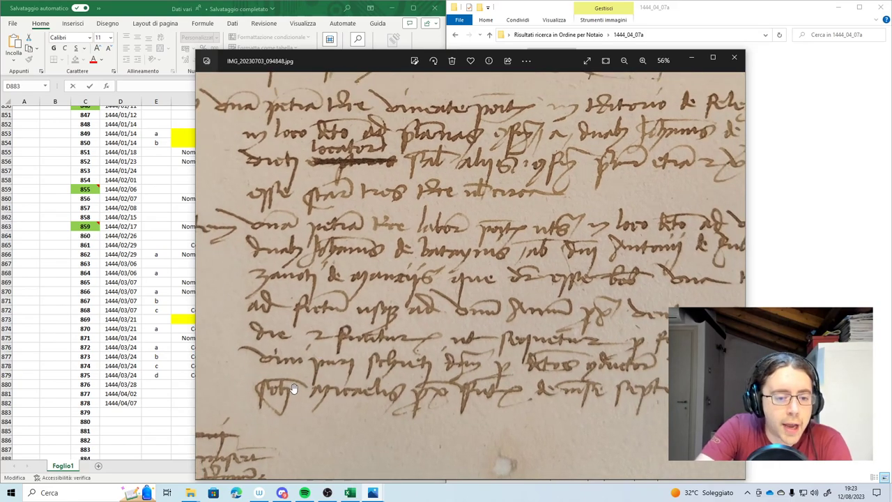
{"action": "left_click_drag", "start_coordinate": [328, 365], "coordinate": [302, 356]}
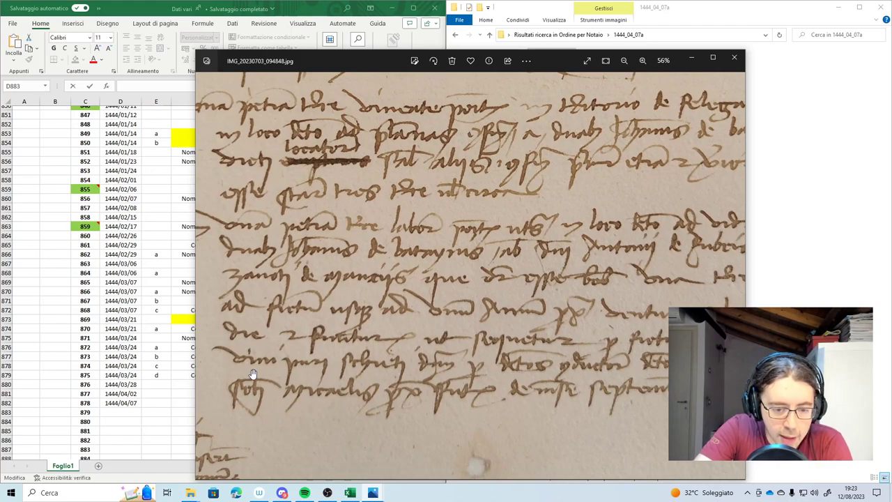
{"action": "scroll", "coordinate": [335, 369], "scroll_direction": "down", "scroll_amount": 5}
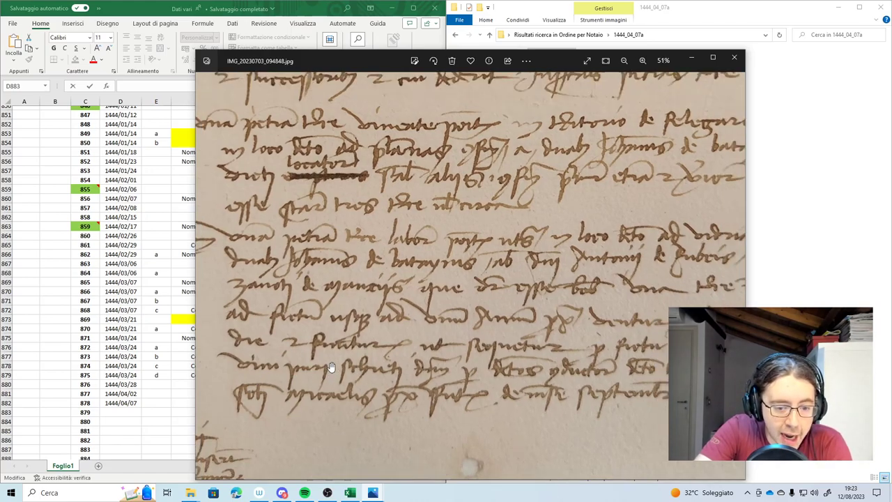
{"action": "scroll", "coordinate": [333, 371], "scroll_direction": "down", "scroll_amount": 2}
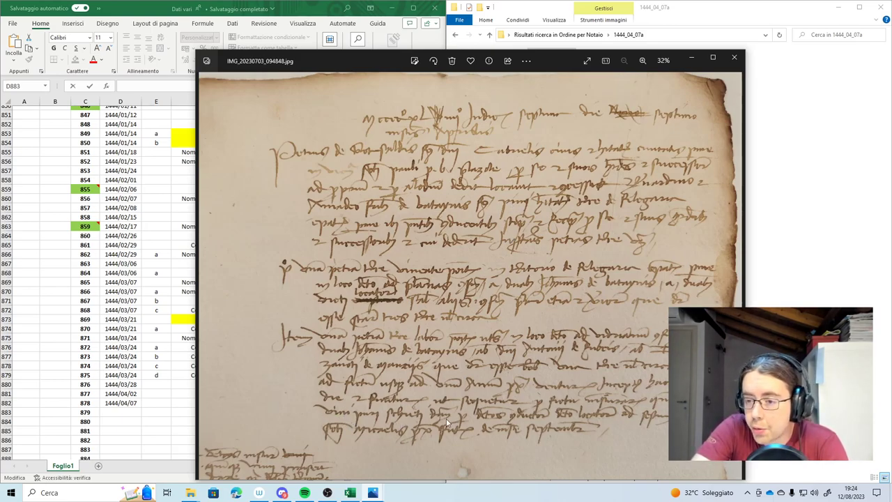
Enter date 1444/04/07, suffix 'a' and type Locazione (via 'loc' autocomplete) in row 883
{"action": "left_click", "coordinate": [690, 57]}
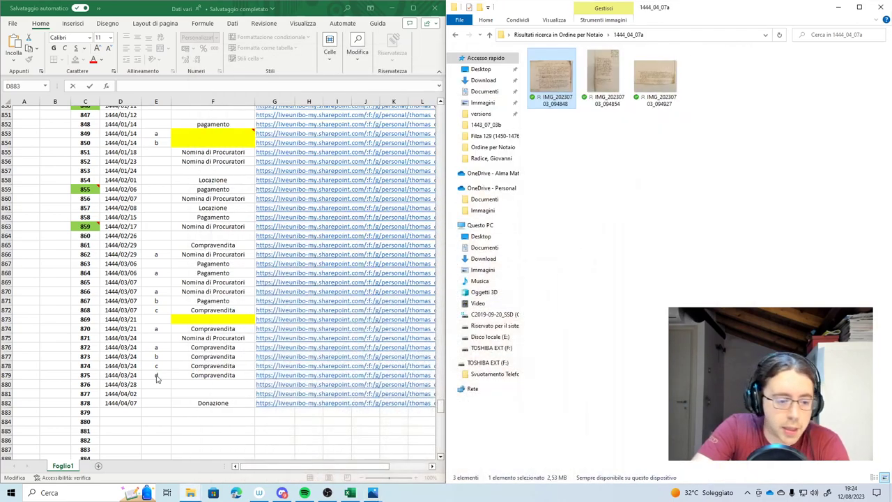
{"action": "left_click", "coordinate": [126, 411]}
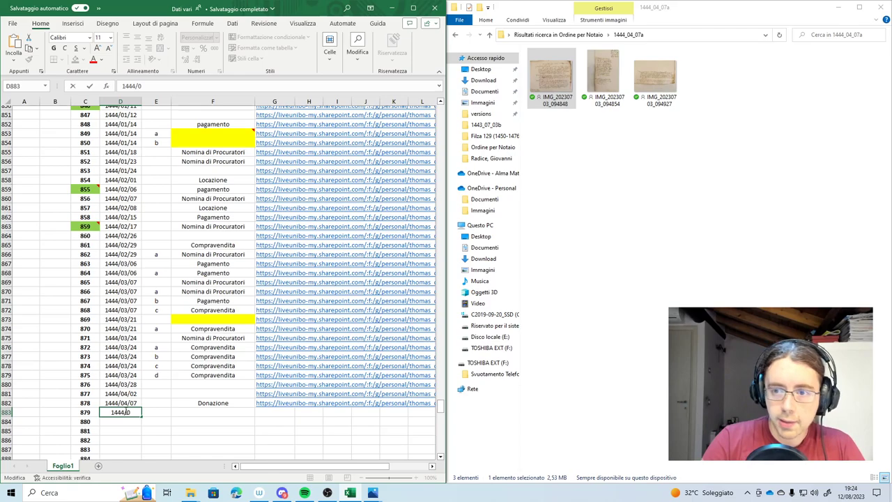
{"action": "type", "text": "1444/04/07"}
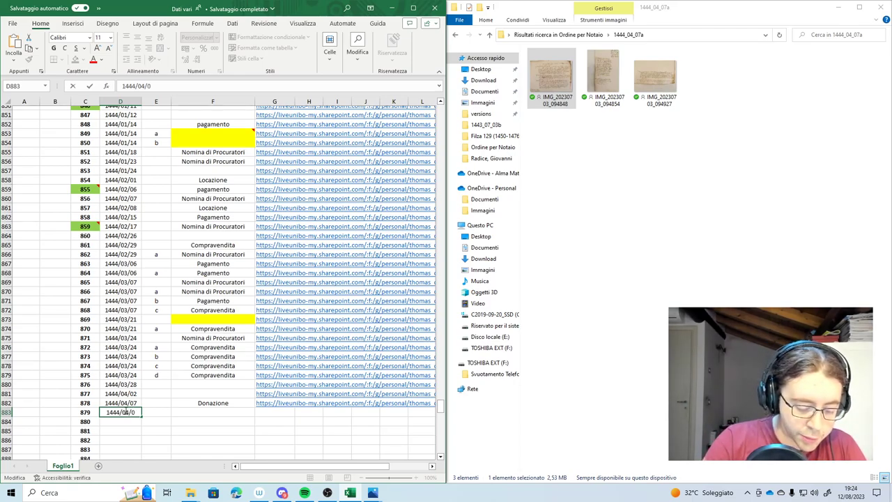
{"action": "key", "text": "Tab"}
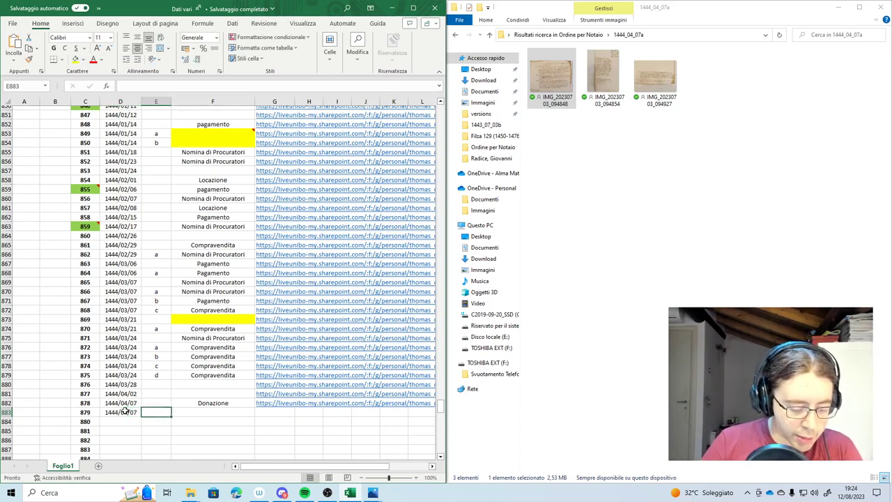
{"action": "type", "text": "a"}
{"action": "key", "text": "Tab"}
{"action": "type", "text": "loc"}
{"action": "key", "text": "Tab"}
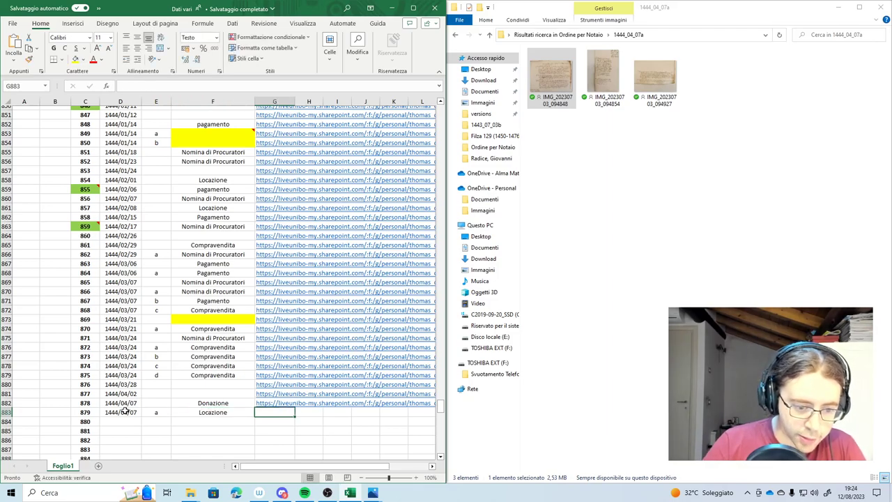
Create a view-only share link for folder 1444_04_07a
{"action": "left_click", "coordinate": [570, 40]}
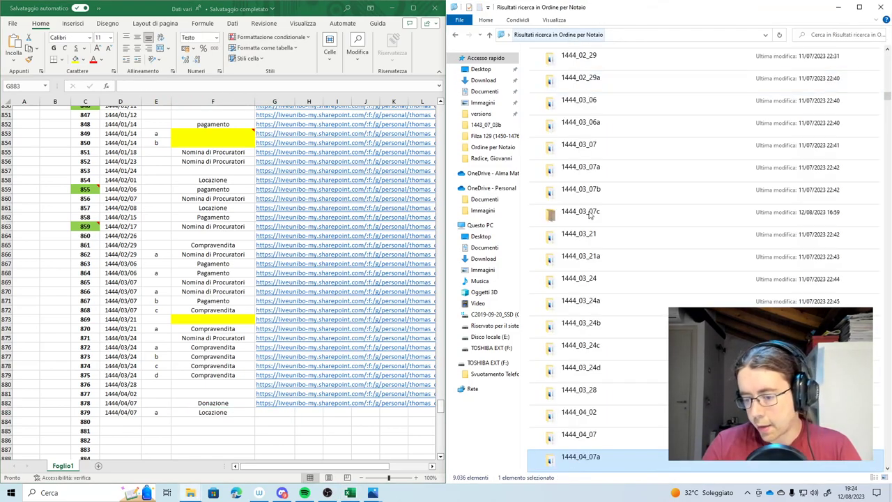
{"action": "right_click", "coordinate": [595, 458]}
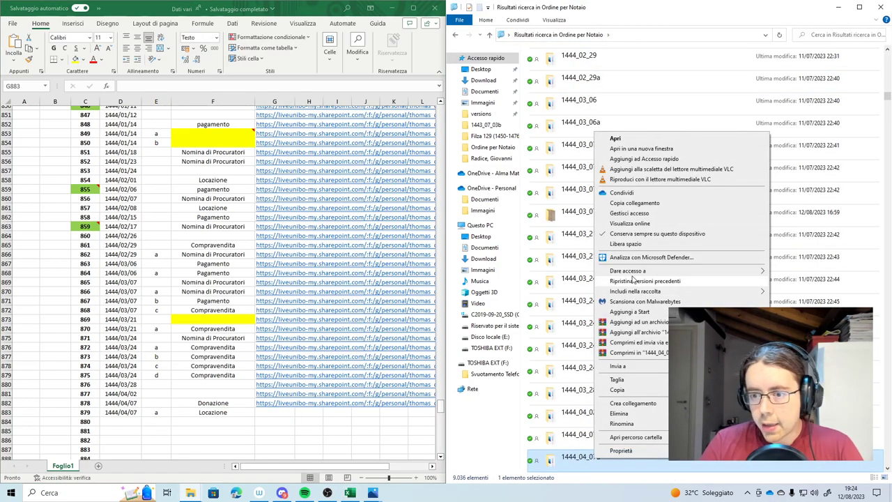
{"action": "left_click", "coordinate": [646, 202]}
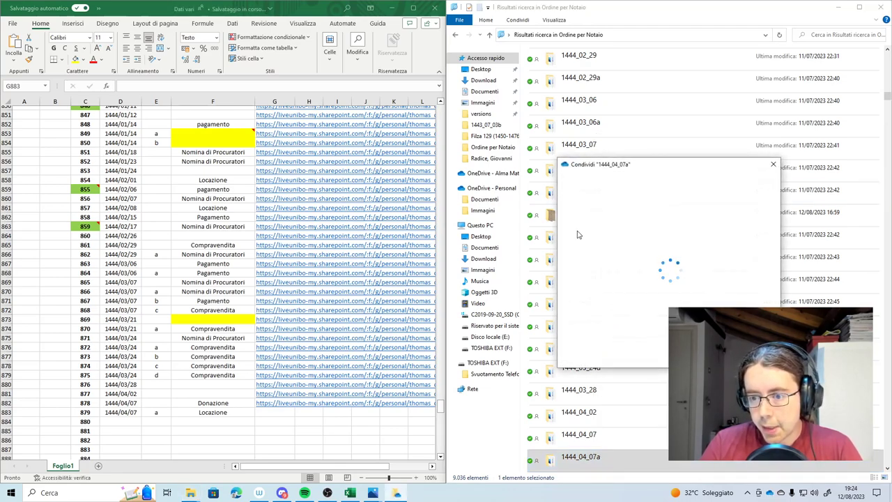
{"action": "left_click", "coordinate": [607, 237]}
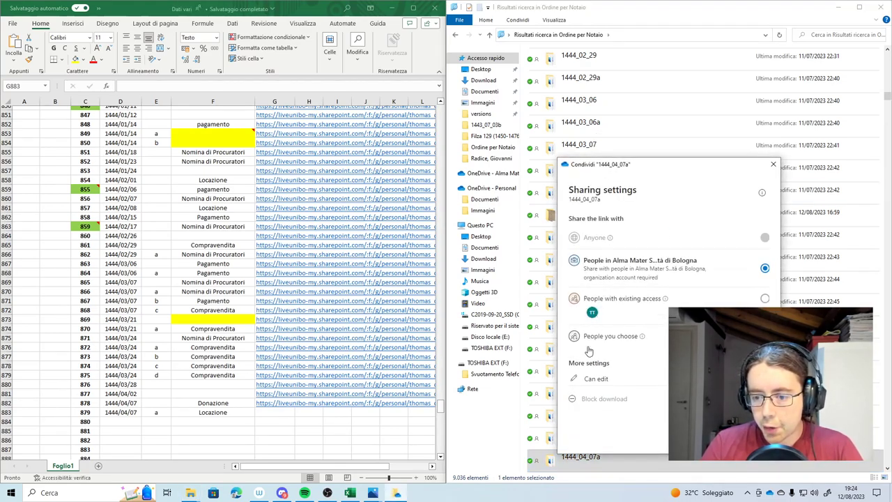
{"action": "left_click", "coordinate": [600, 379]}
{"action": "left_click", "coordinate": [604, 418]}
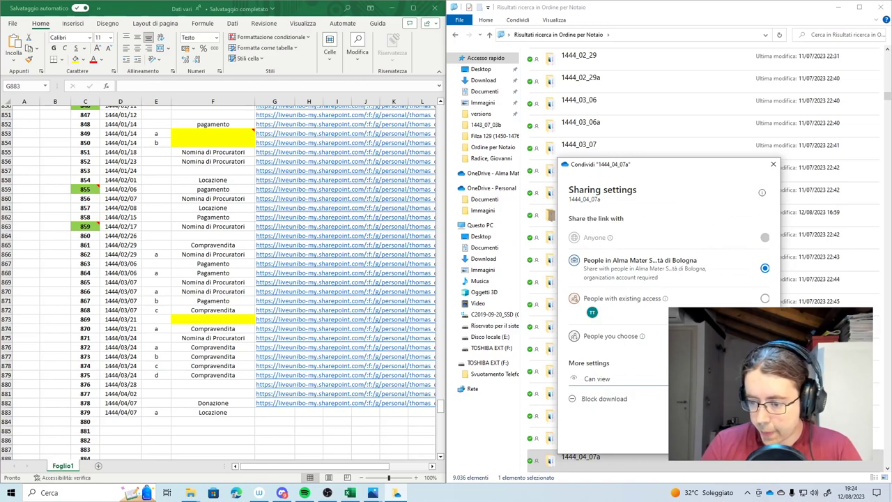
{"action": "left_click", "coordinate": [718, 435]}
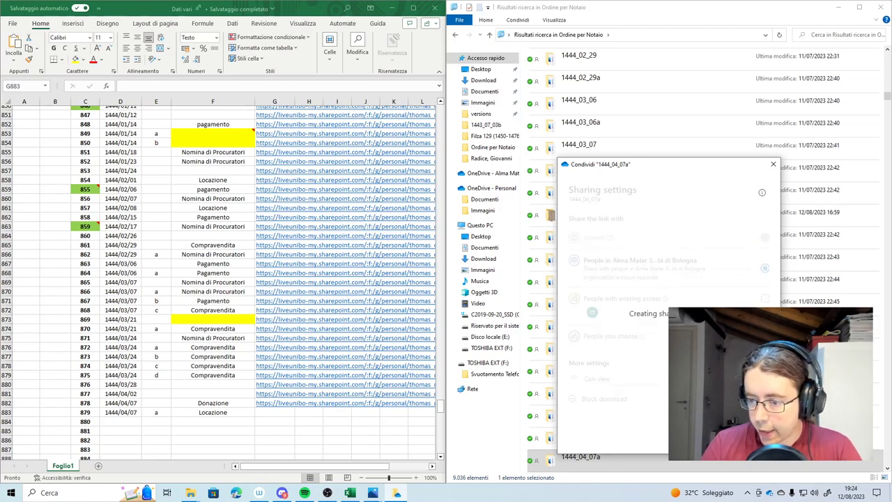
Paste the copied link into G883 and dismiss the link-created notice
{"action": "key", "text": "ctrl+c"}
{"action": "double_click", "coordinate": [256, 412]}
{"action": "key", "text": "ctrl+v"}
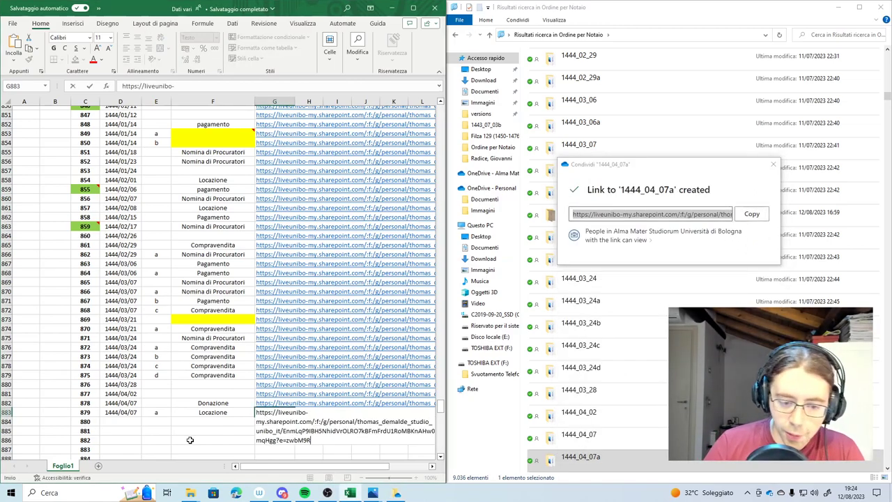
{"action": "left_click", "coordinate": [190, 440]}
{"action": "scroll", "coordinate": [132, 418], "scroll_direction": "down", "scroll_amount": 2}
{"action": "double_click", "coordinate": [117, 368]}
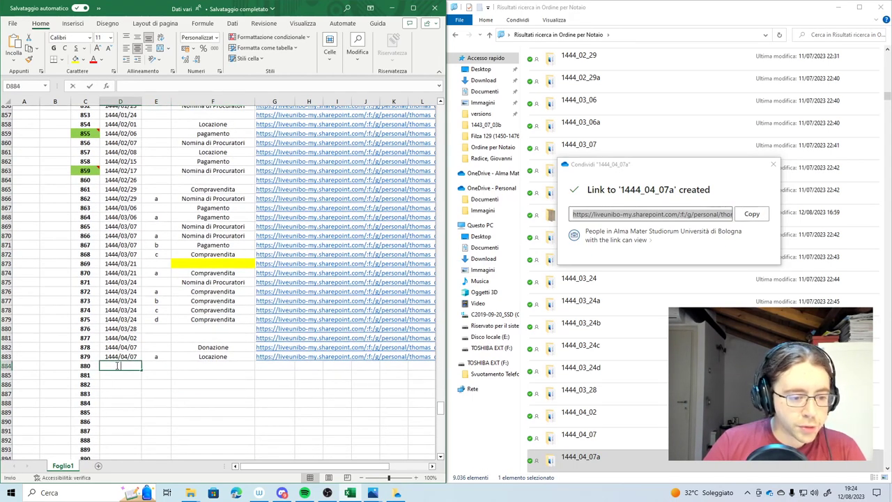
{"action": "left_click", "coordinate": [774, 165]}
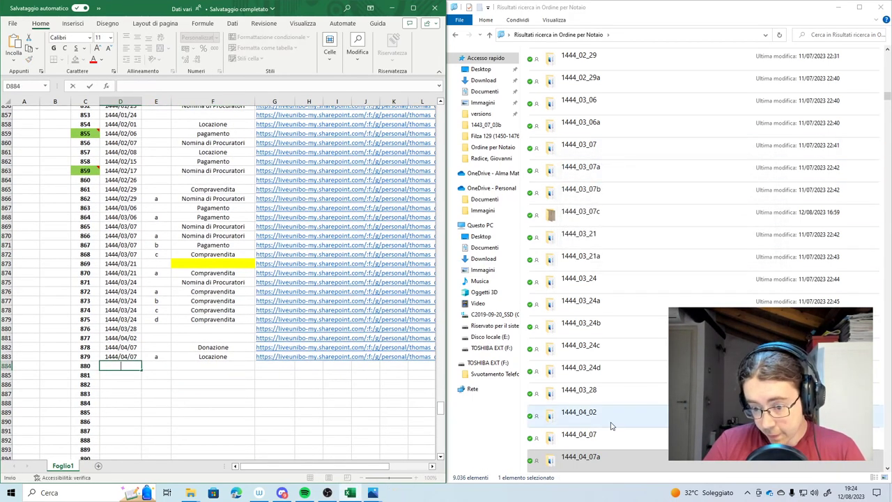
{"action": "scroll", "coordinate": [611, 424], "scroll_direction": "down", "scroll_amount": 1}
Open scan IMG_20230703_094941.jpg from folder 1444_04_07b and zoom to its opening lines
{"action": "double_click", "coordinate": [611, 425]}
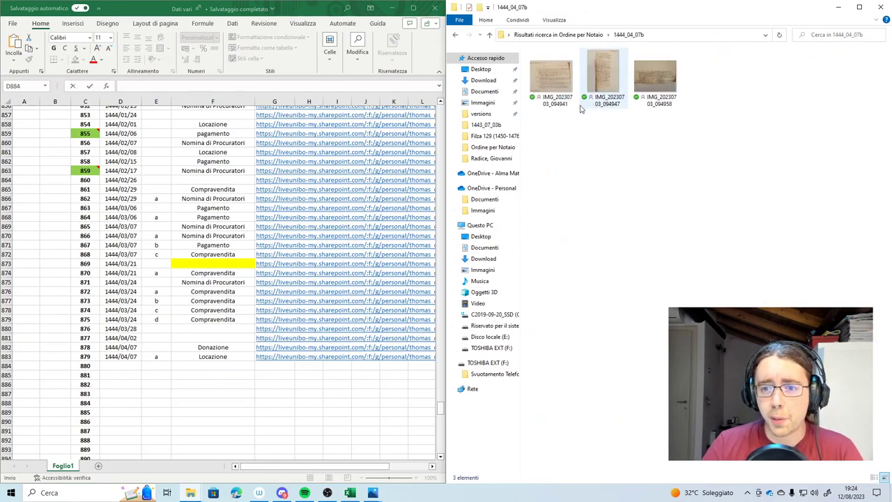
{"action": "double_click", "coordinate": [550, 76]}
{"action": "scroll", "coordinate": [549, 402], "scroll_direction": "up", "scroll_amount": 1}
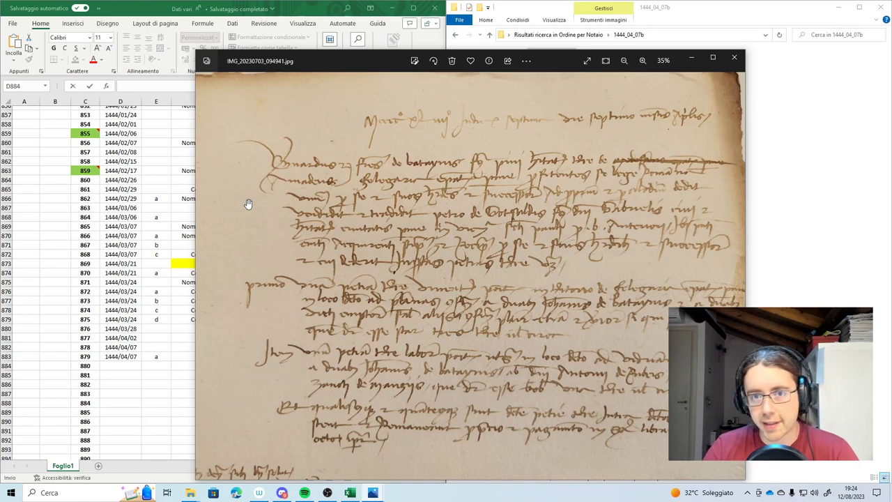
{"action": "scroll", "coordinate": [296, 175], "scroll_direction": "up", "scroll_amount": 3}
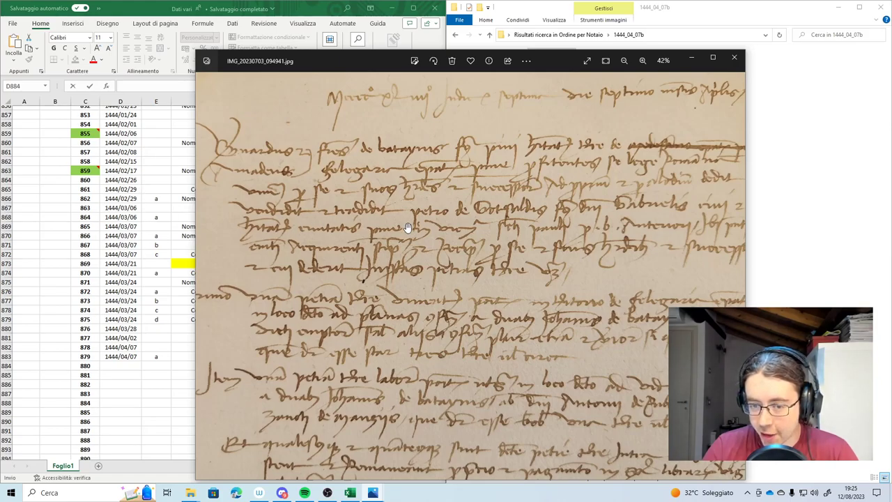
{"action": "scroll", "coordinate": [352, 198], "scroll_direction": "down", "scroll_amount": 1}
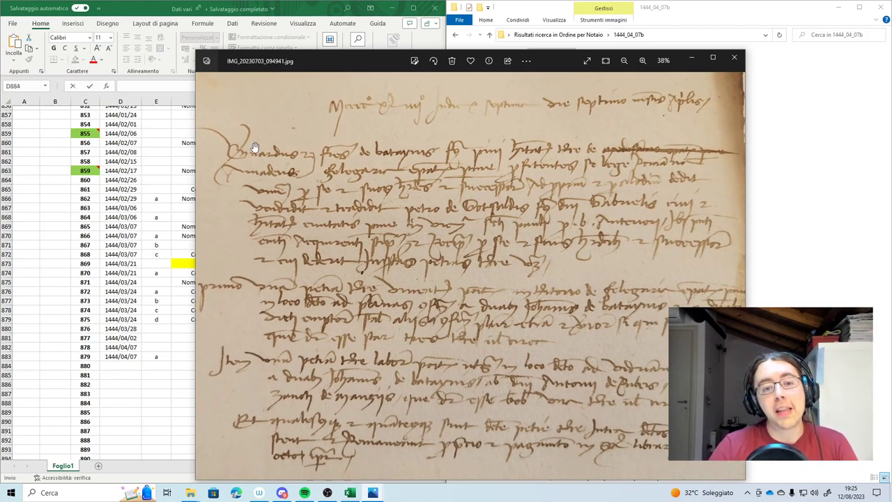
{"action": "scroll", "coordinate": [262, 162], "scroll_direction": "up", "scroll_amount": 3}
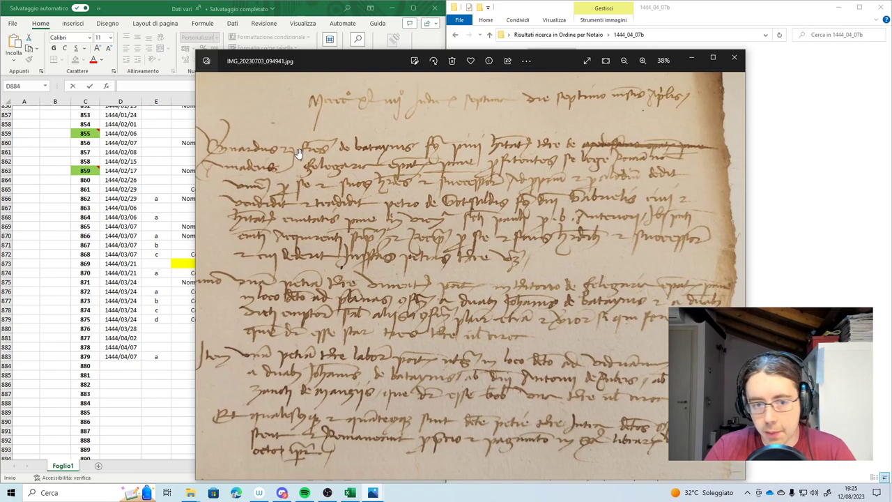
{"action": "scroll", "coordinate": [265, 162], "scroll_direction": "up", "scroll_amount": 2}
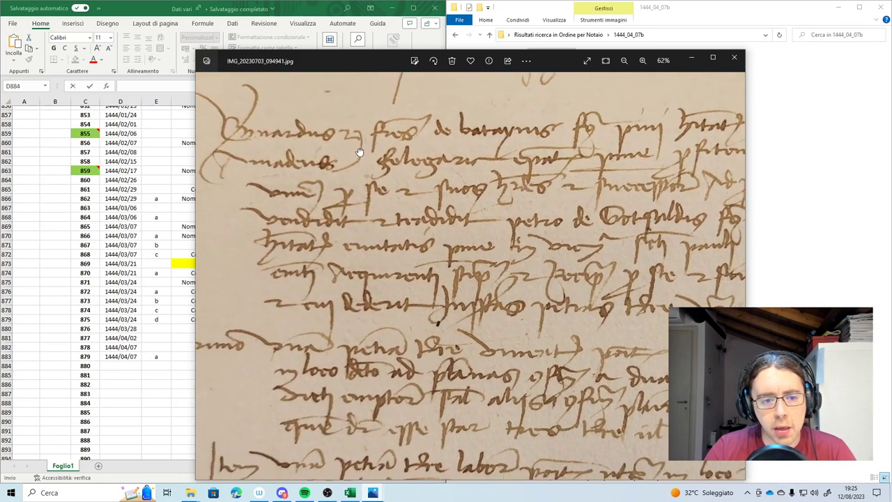
{"action": "left_click_drag", "start_coordinate": [252, 167], "coordinate": [294, 209]}
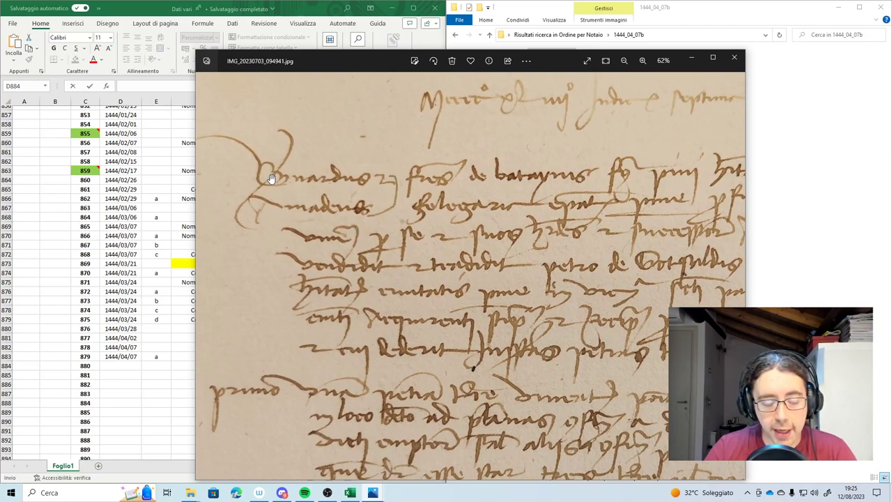
Zoom and pan across the rest of the 1444_04_07b manuscript page to read it
{"action": "scroll", "coordinate": [333, 191], "scroll_direction": "up", "scroll_amount": 3}
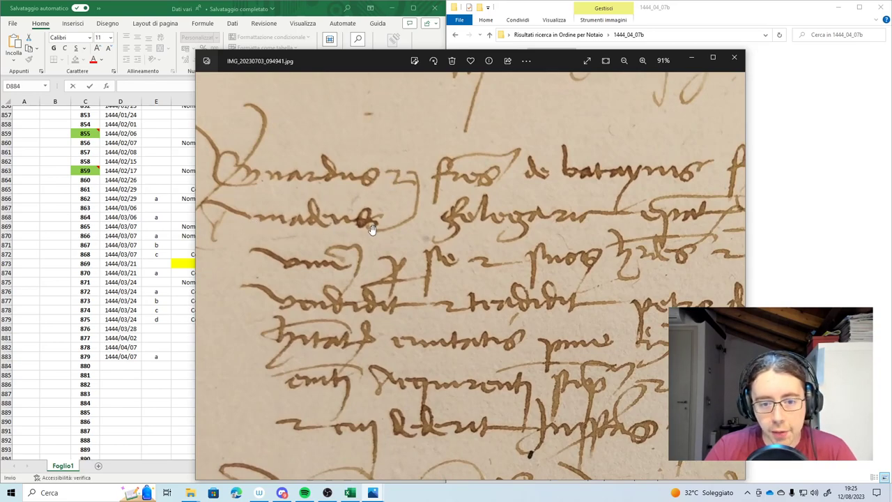
{"action": "scroll", "coordinate": [319, 226], "scroll_direction": "down", "scroll_amount": 2}
{"action": "scroll", "coordinate": [319, 226], "scroll_direction": "right", "scroll_amount": 3}
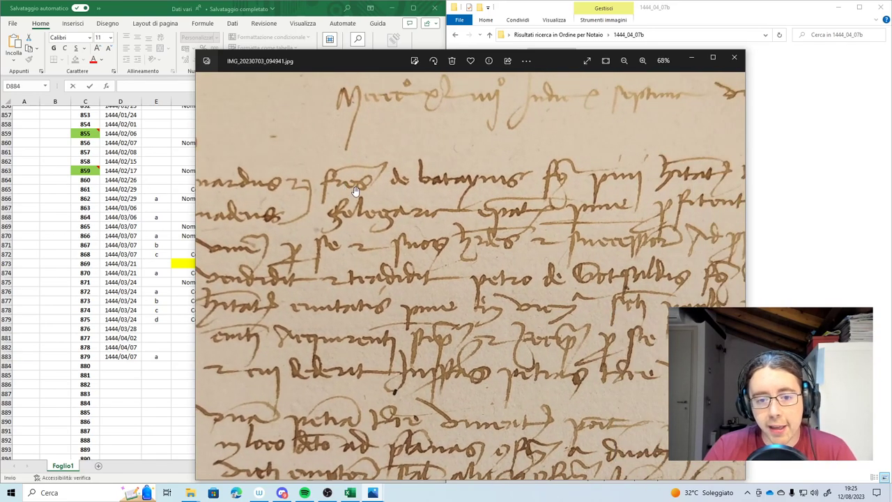
{"action": "scroll", "coordinate": [432, 189], "scroll_direction": "down", "scroll_amount": 4}
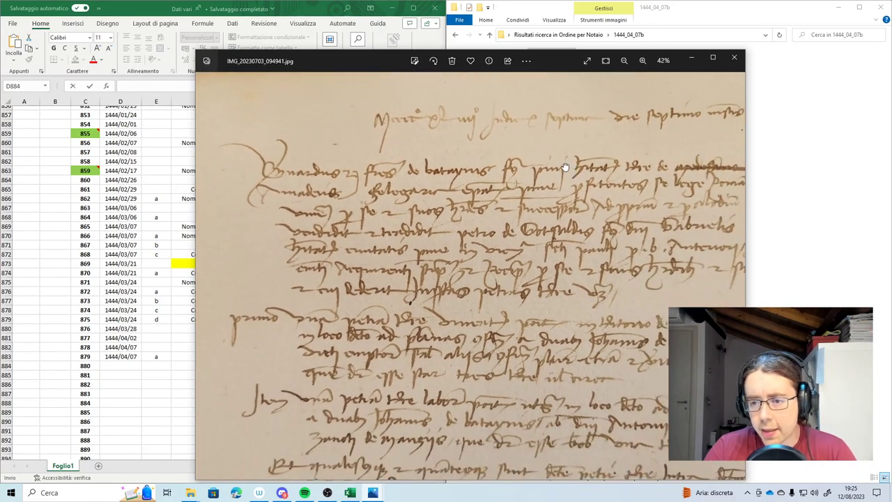
{"action": "scroll", "coordinate": [388, 183], "scroll_direction": "down", "scroll_amount": 2}
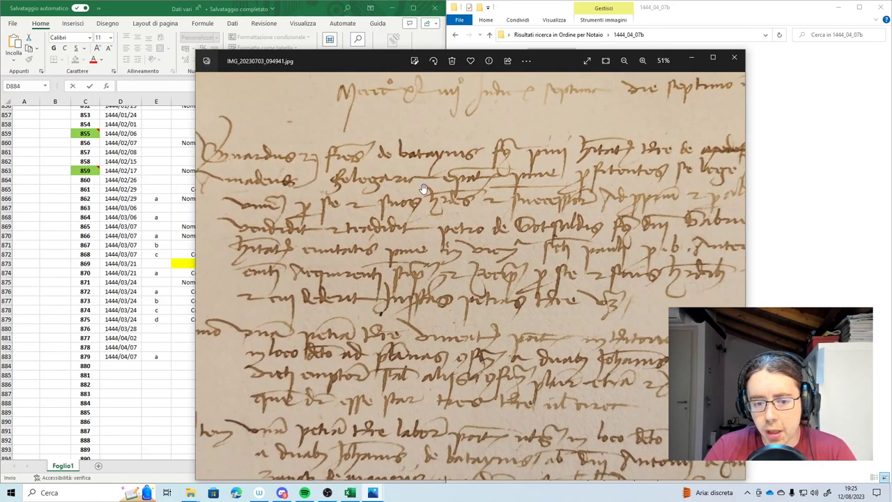
{"action": "scroll", "coordinate": [382, 235], "scroll_direction": "up", "scroll_amount": 3}
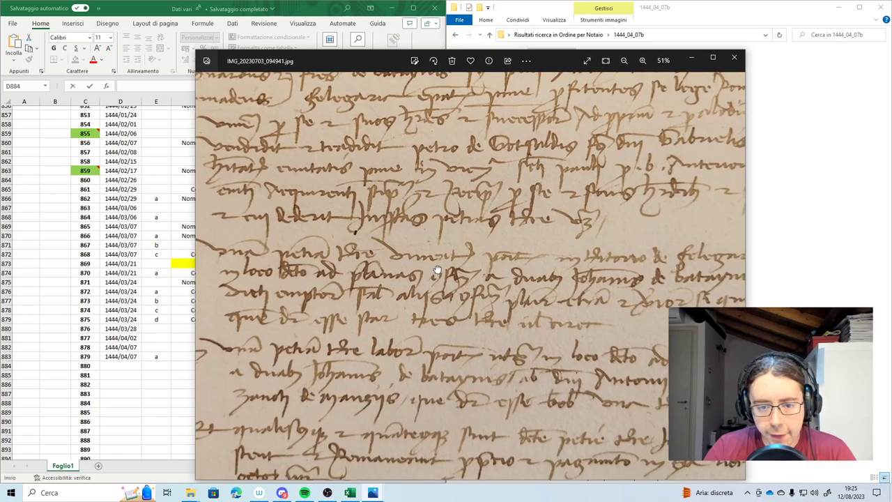
{"action": "scroll", "coordinate": [493, 246], "scroll_direction": "left", "scroll_amount": 5}
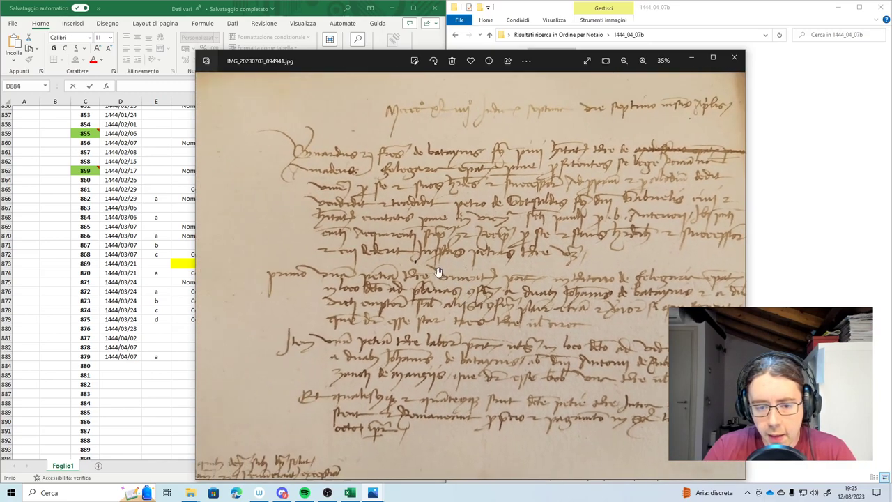
{"action": "scroll", "coordinate": [416, 377], "scroll_direction": "right", "scroll_amount": 5}
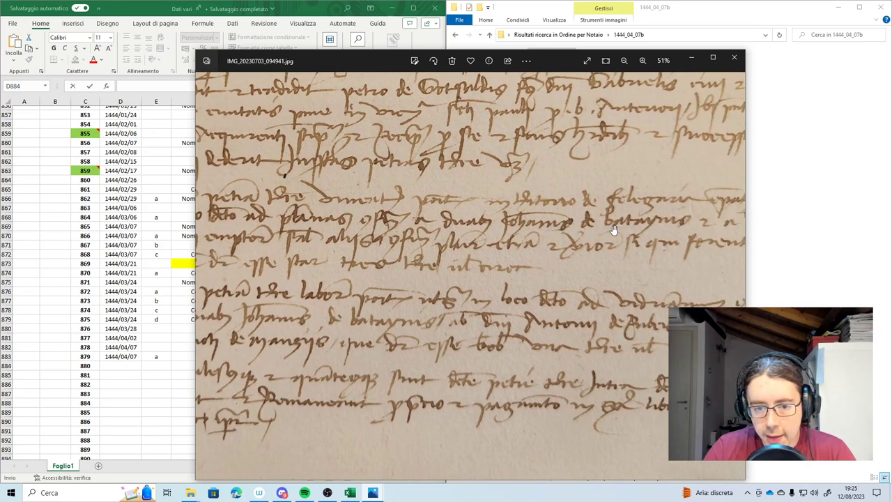
{"action": "scroll", "coordinate": [268, 259], "scroll_direction": "down", "scroll_amount": 2}
{"action": "left_click_drag", "start_coordinate": [479, 265], "coordinate": [467, 301]}
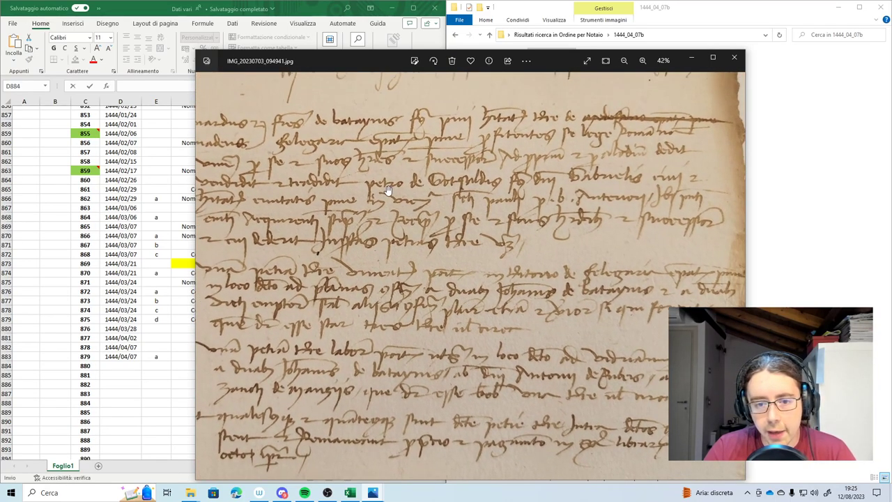
{"action": "scroll", "coordinate": [389, 190], "scroll_direction": "up", "scroll_amount": 2}
{"action": "left_click_drag", "start_coordinate": [473, 185], "coordinate": [625, 242]}
{"action": "scroll", "coordinate": [301, 142], "scroll_direction": "down", "scroll_amount": 3}
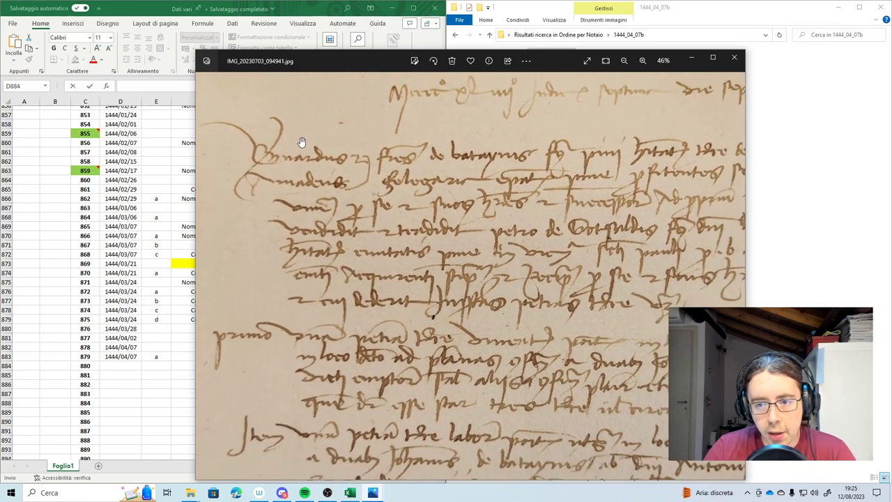
{"action": "scroll", "coordinate": [571, 135], "scroll_direction": "up", "scroll_amount": 2}
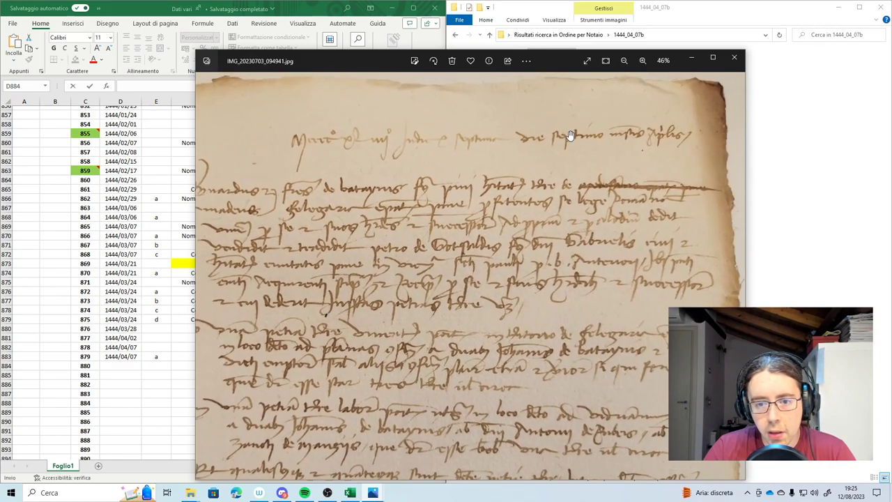
{"action": "scroll", "coordinate": [484, 203], "scroll_direction": "down", "scroll_amount": 1}
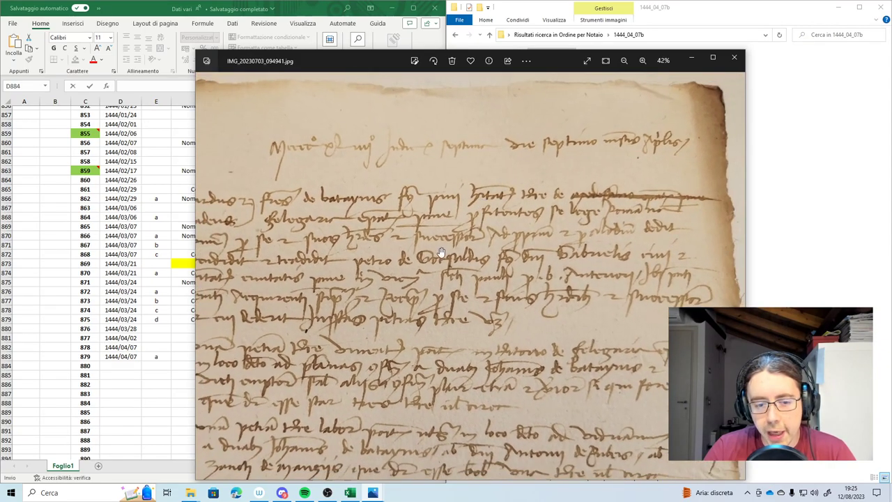
{"action": "left_click_drag", "start_coordinate": [353, 261], "coordinate": [350, 210]}
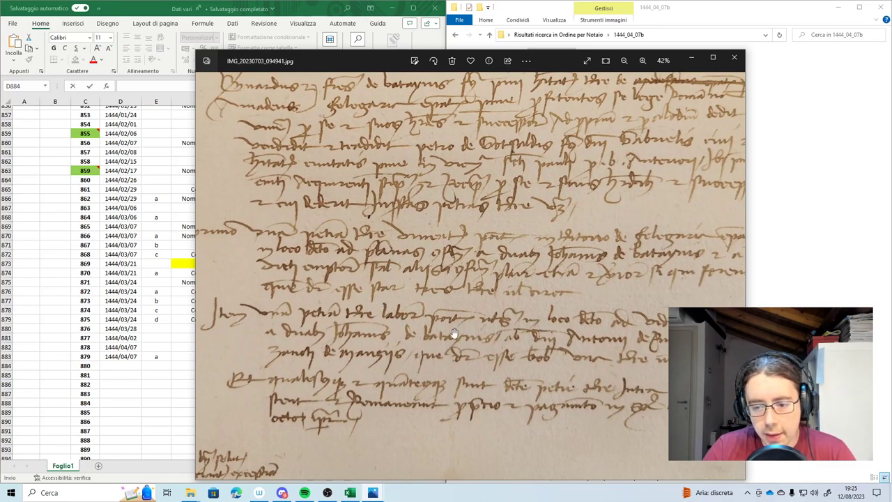
{"action": "scroll", "coordinate": [334, 401], "scroll_direction": "up", "scroll_amount": 2}
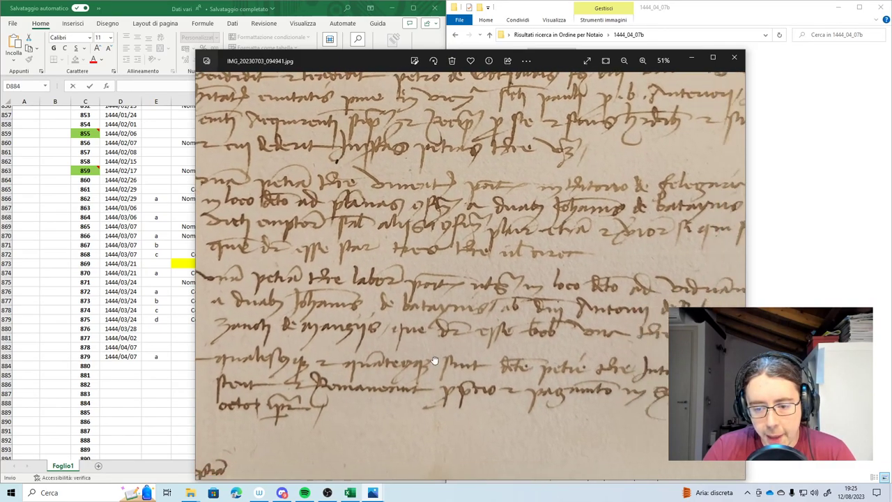
{"action": "scroll", "coordinate": [605, 396], "scroll_direction": "right", "scroll_amount": 3}
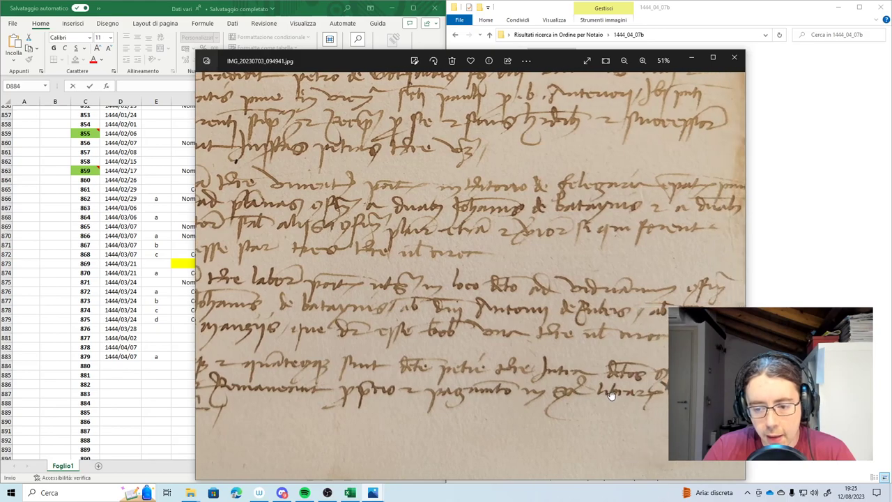
{"action": "scroll", "coordinate": [607, 404], "scroll_direction": "left", "scroll_amount": 8}
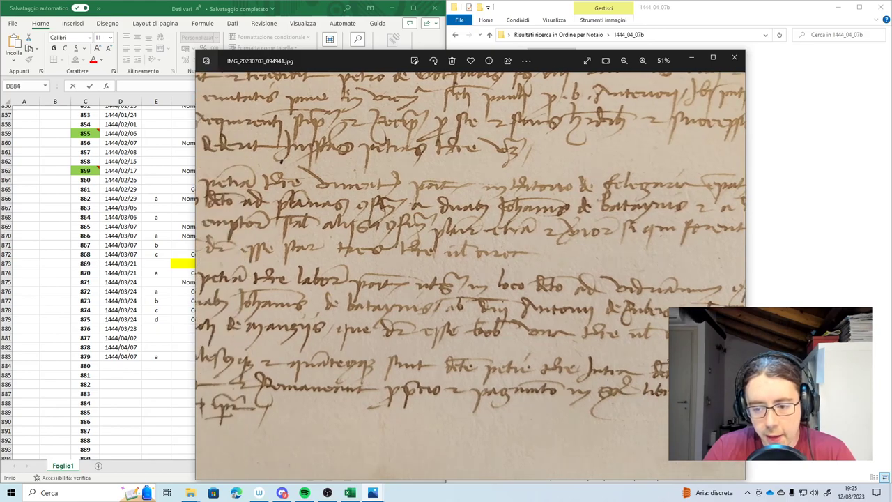
{"action": "scroll", "coordinate": [418, 419], "scroll_direction": "right", "scroll_amount": 6}
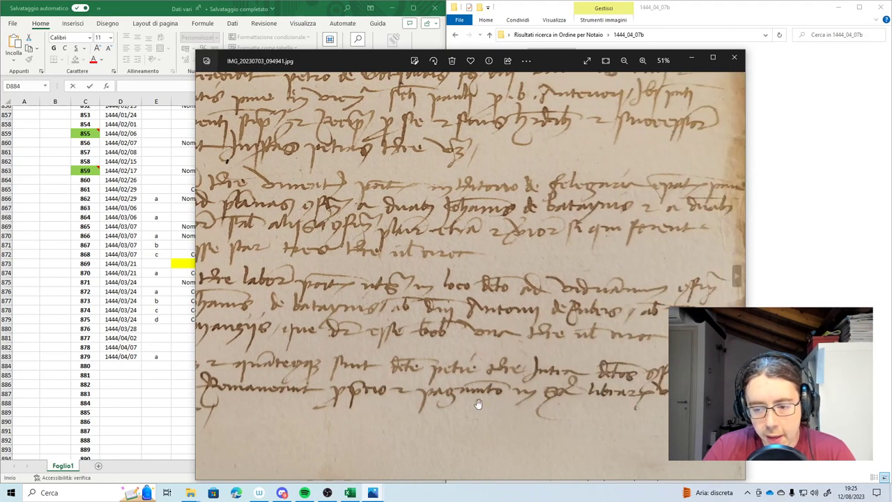
{"action": "scroll", "coordinate": [532, 404], "scroll_direction": "left", "scroll_amount": 4}
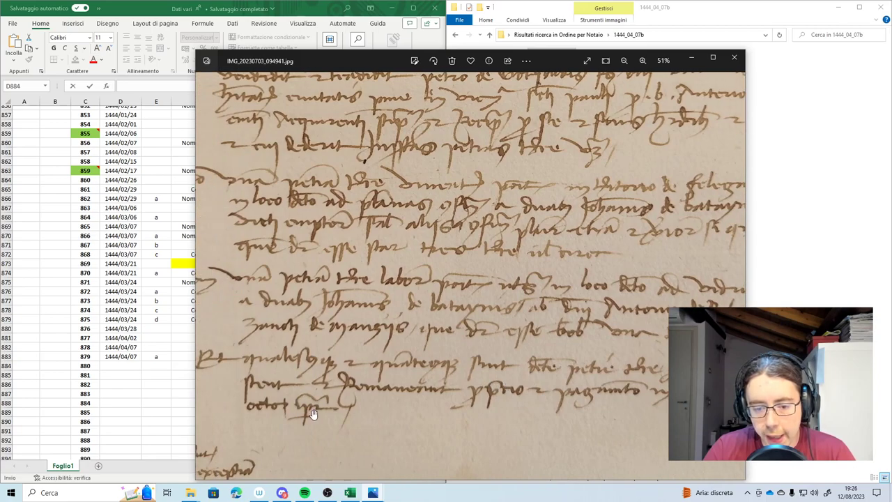
{"action": "left_click", "coordinate": [113, 363]}
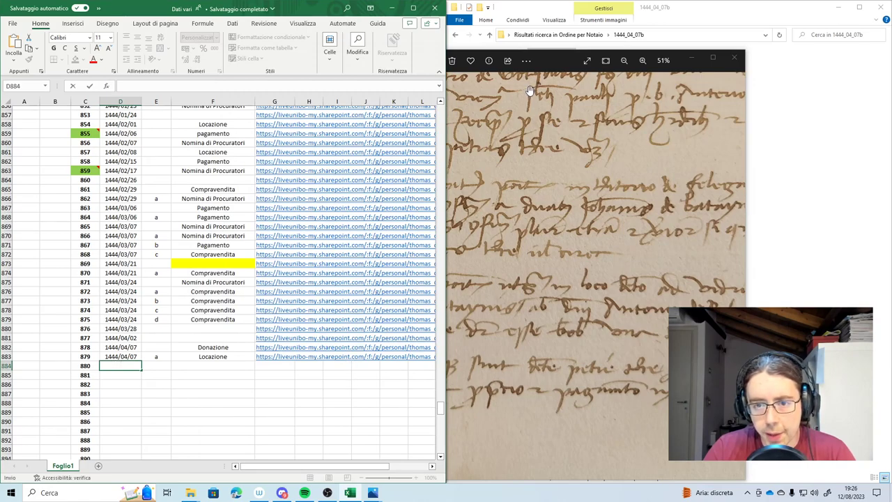
{"action": "left_click", "coordinate": [576, 35]}
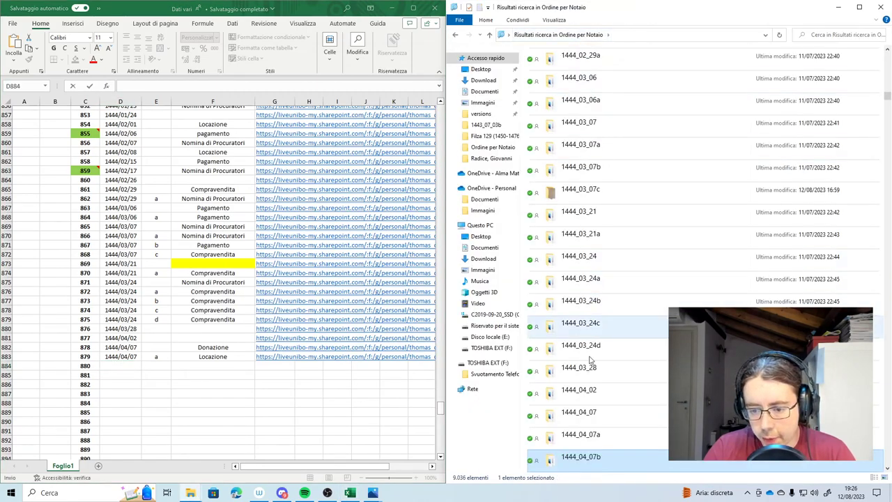
{"action": "left_click", "coordinate": [585, 436]}
{"action": "double_click", "coordinate": [586, 436]}
{"action": "double_click", "coordinate": [554, 74]}
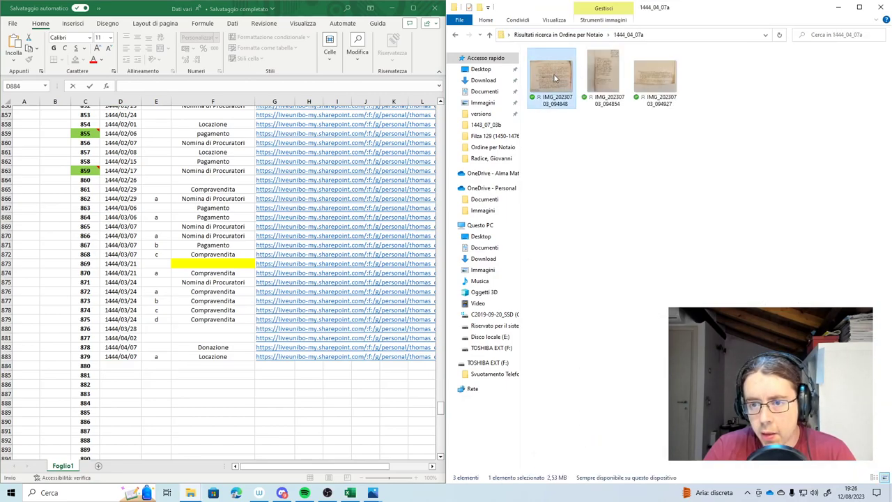
{"action": "scroll", "coordinate": [441, 152], "scroll_direction": "up", "scroll_amount": 2}
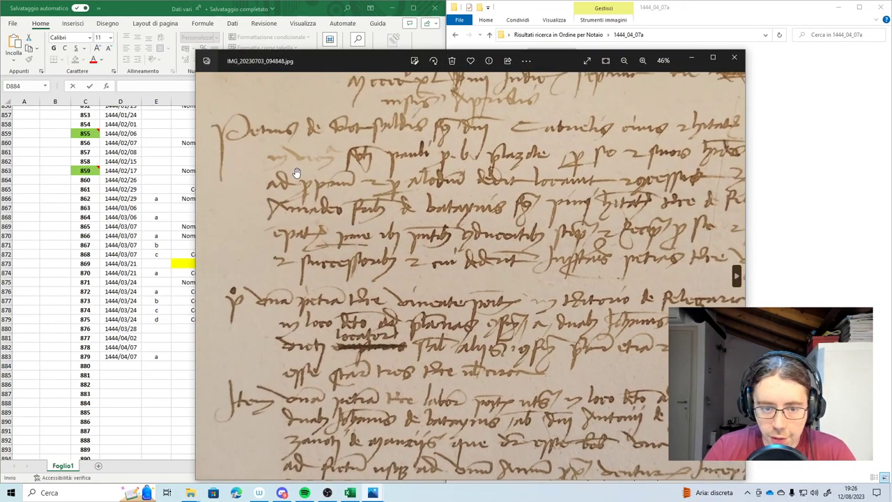
{"action": "scroll", "coordinate": [375, 155], "scroll_direction": "down", "scroll_amount": 3}
{"action": "scroll", "coordinate": [374, 155], "scroll_direction": "up", "scroll_amount": 1}
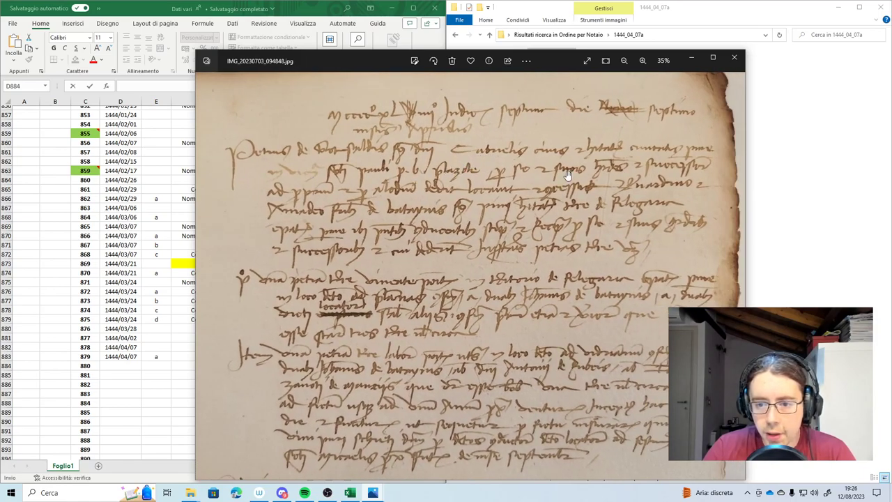
{"action": "scroll", "coordinate": [577, 175], "scroll_direction": "up", "scroll_amount": 1}
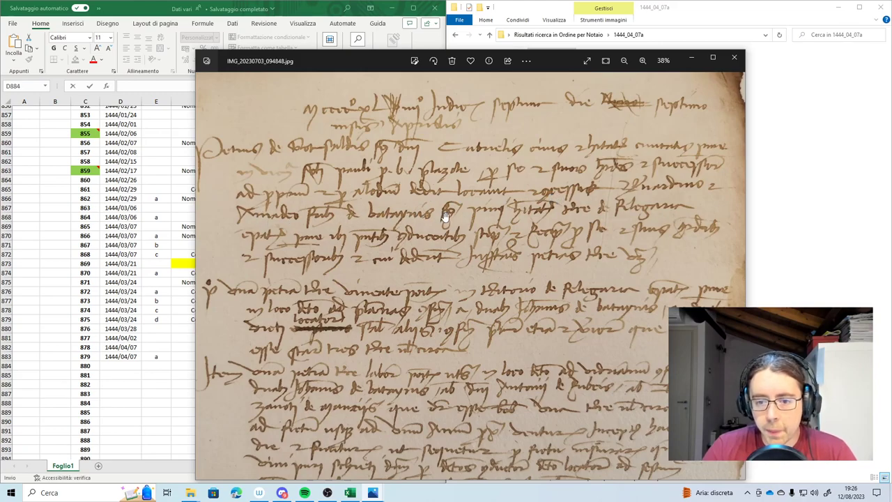
{"action": "scroll", "coordinate": [449, 209], "scroll_direction": "down", "scroll_amount": 1}
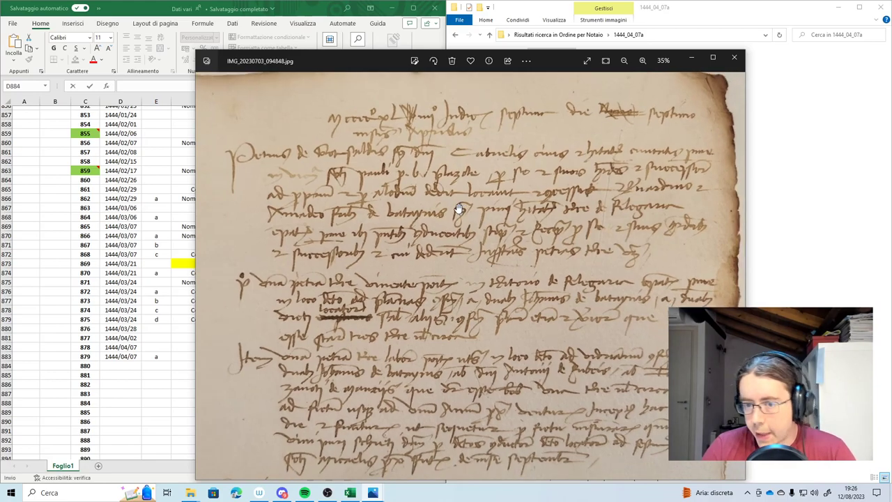
{"action": "scroll", "coordinate": [586, 106], "scroll_direction": "up", "scroll_amount": 5}
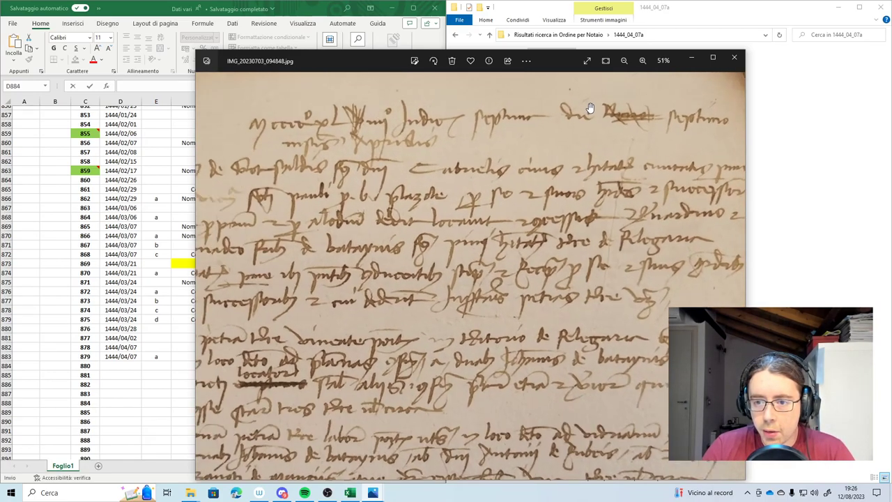
{"action": "left_click_drag", "start_coordinate": [593, 129], "coordinate": [496, 161]}
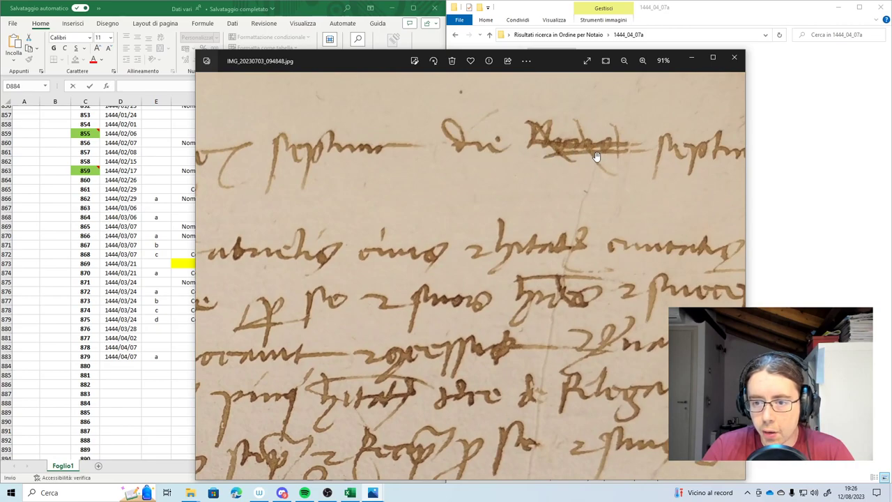
{"action": "scroll", "coordinate": [598, 156], "scroll_direction": "down", "scroll_amount": 5}
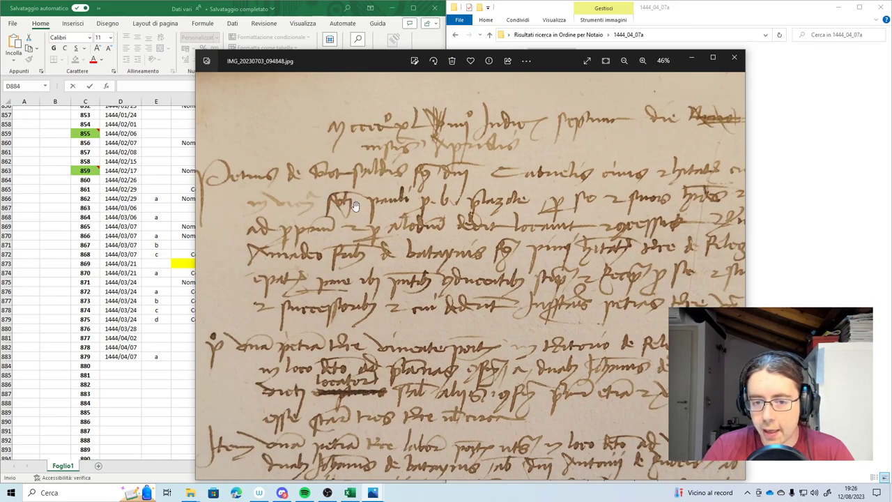
{"action": "left_click_drag", "start_coordinate": [465, 190], "coordinate": [339, 204]}
{"action": "scroll", "coordinate": [509, 145], "scroll_direction": "up", "scroll_amount": 1}
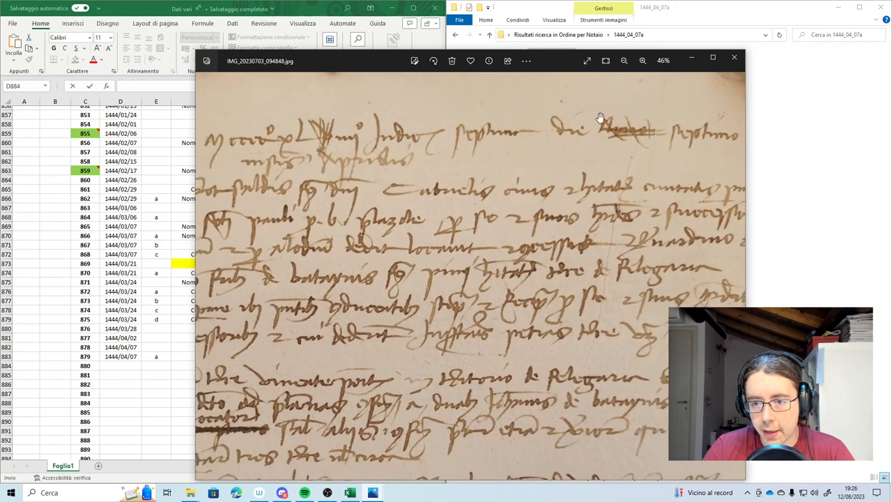
{"action": "scroll", "coordinate": [343, 152], "scroll_direction": "down", "scroll_amount": 2}
{"action": "scroll", "coordinate": [343, 152], "scroll_direction": "up", "scroll_amount": 1}
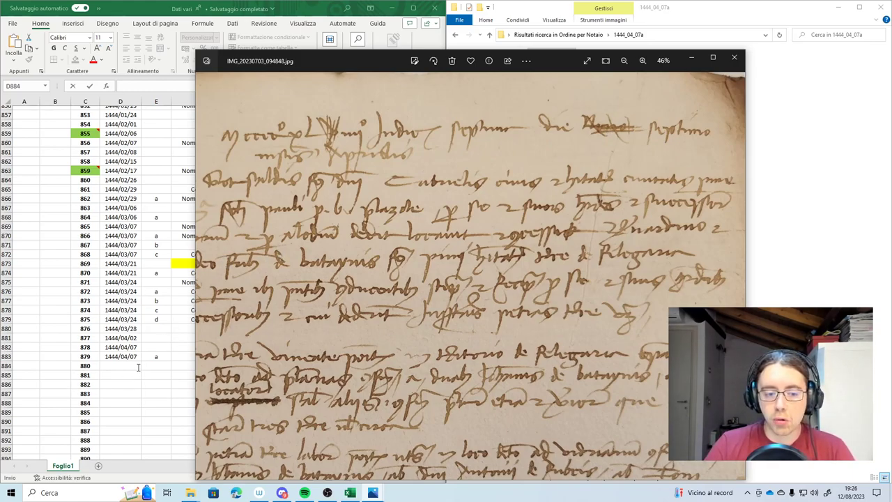
{"action": "scroll", "coordinate": [379, 148], "scroll_direction": "down", "scroll_amount": 1}
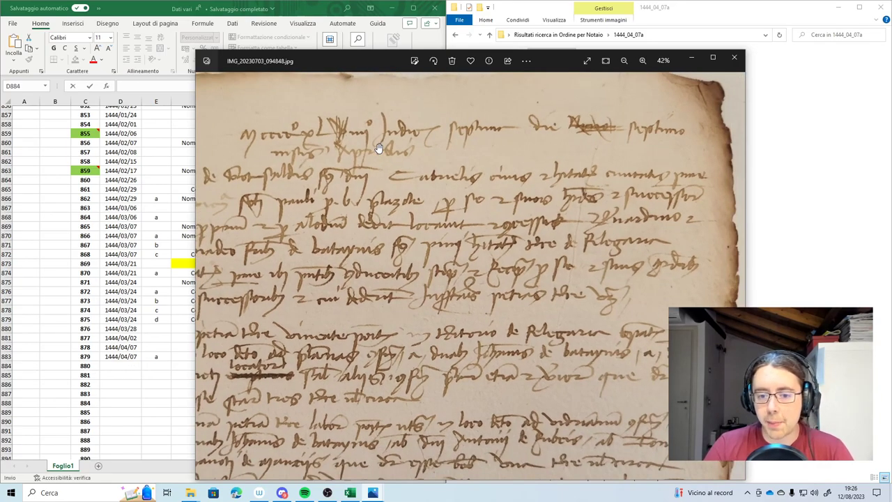
Zoom and pan sideways across the remaining manuscript lines to finish reading the deed
{"action": "scroll", "coordinate": [379, 148], "scroll_direction": "down", "scroll_amount": 1}
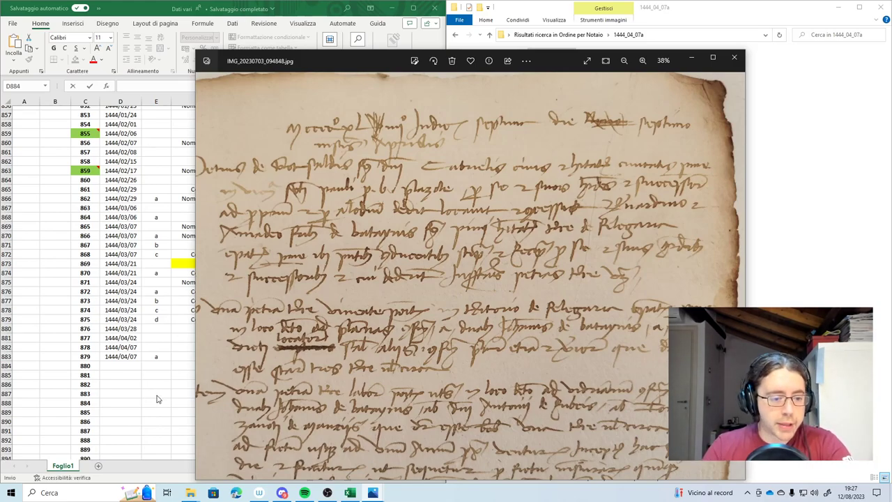
{"action": "scroll", "coordinate": [303, 267], "scroll_direction": "down", "scroll_amount": 2}
{"action": "scroll", "coordinate": [333, 227], "scroll_direction": "up", "scroll_amount": 2}
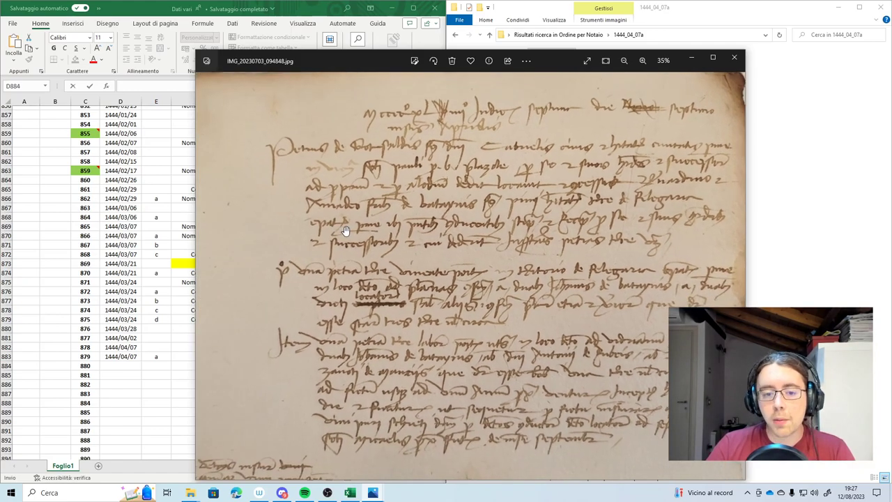
{"action": "left_click_drag", "start_coordinate": [413, 222], "coordinate": [243, 234]}
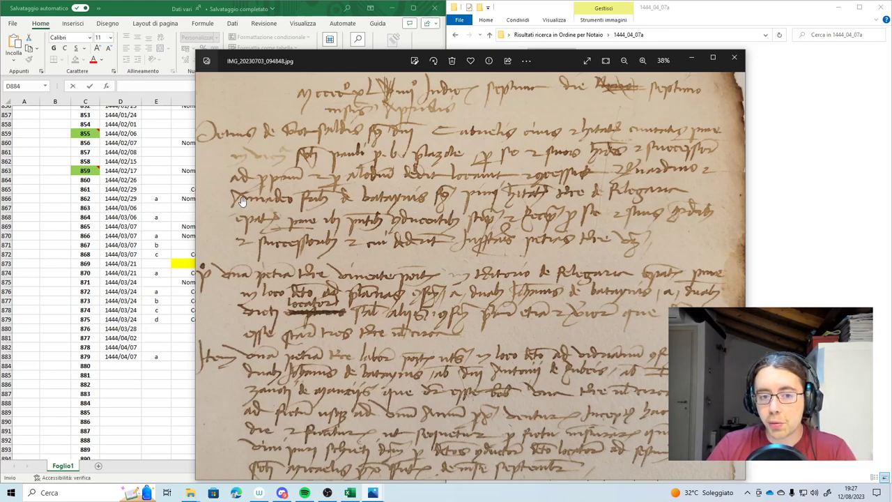
{"action": "scroll", "coordinate": [244, 199], "scroll_direction": "up", "scroll_amount": 1}
{"action": "scroll", "coordinate": [244, 199], "scroll_direction": "left", "scroll_amount": 1}
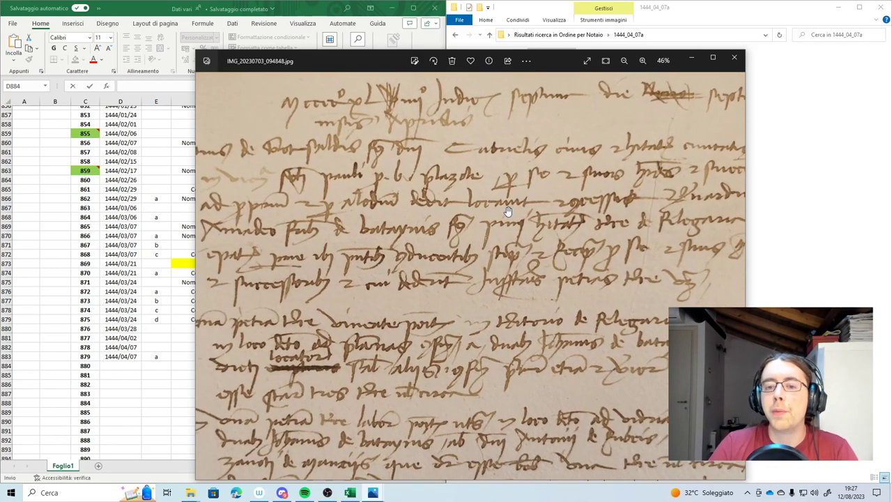
{"action": "scroll", "coordinate": [507, 211], "scroll_direction": "down", "scroll_amount": 1}
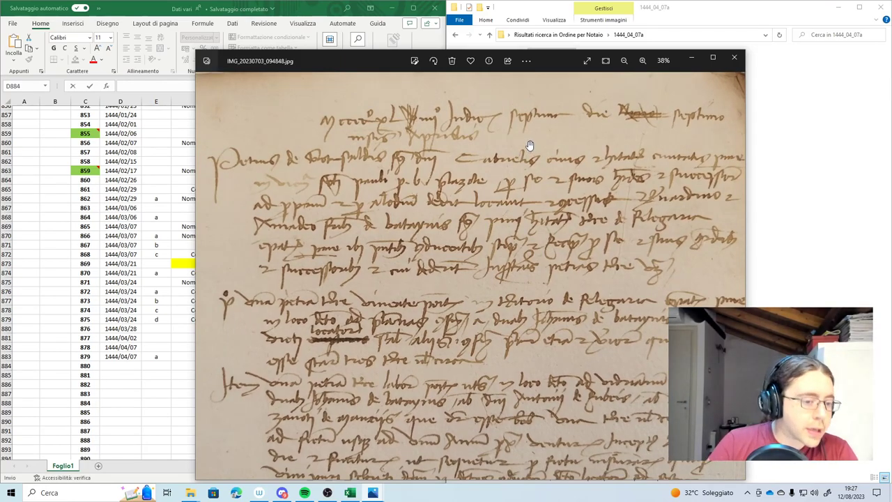
Close the viewer and enter 1444/04/07, letter b and Compravendita in row 884
{"action": "left_click", "coordinate": [688, 59]}
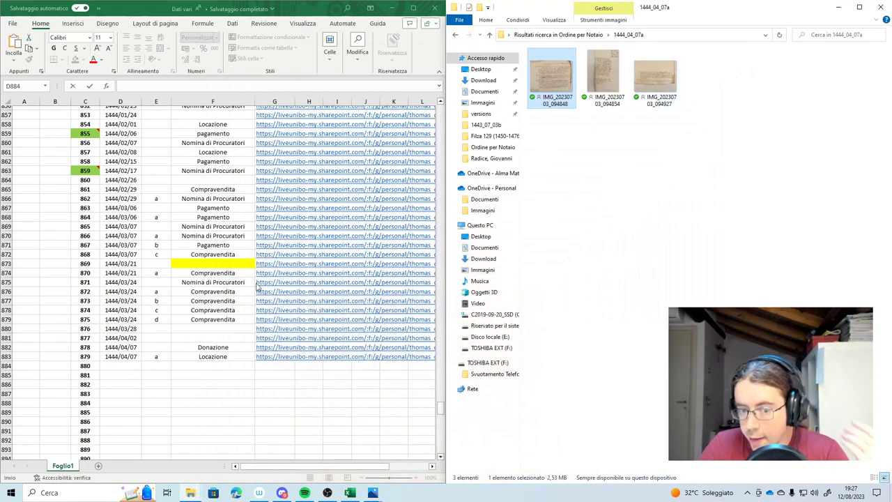
{"action": "double_click", "coordinate": [114, 365]}
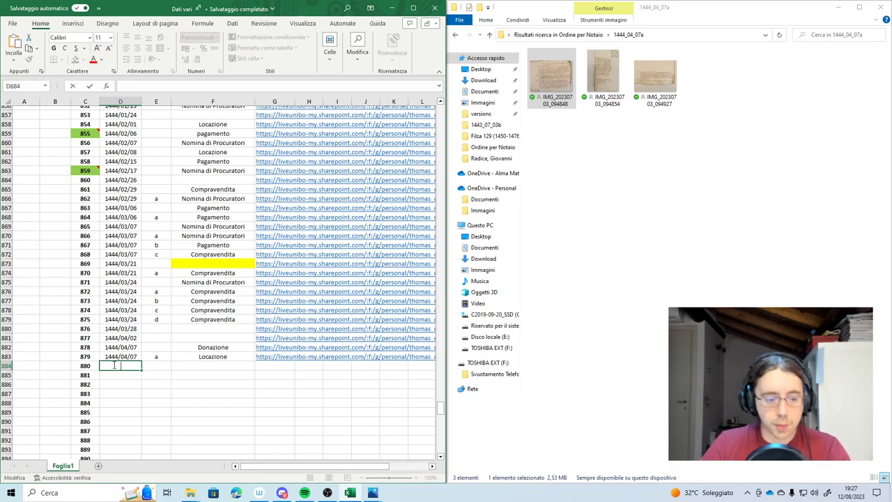
{"action": "type", "text": "1444/04/"}
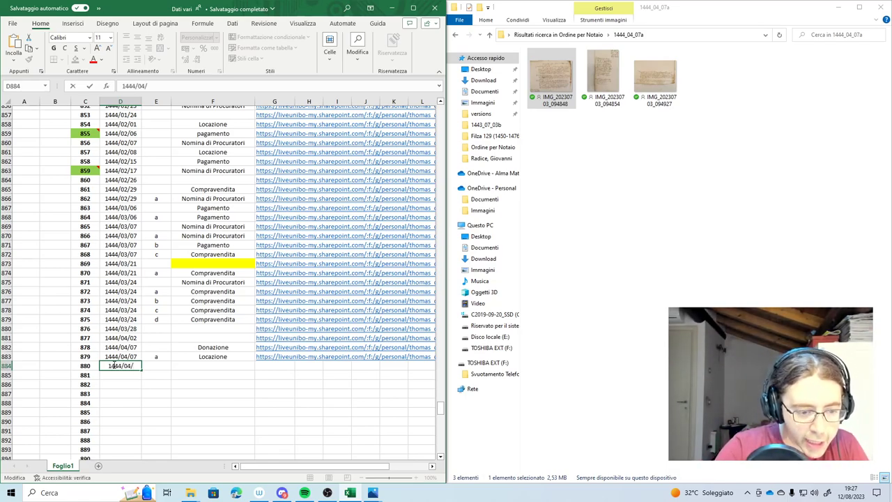
{"action": "type", "text": "07"}
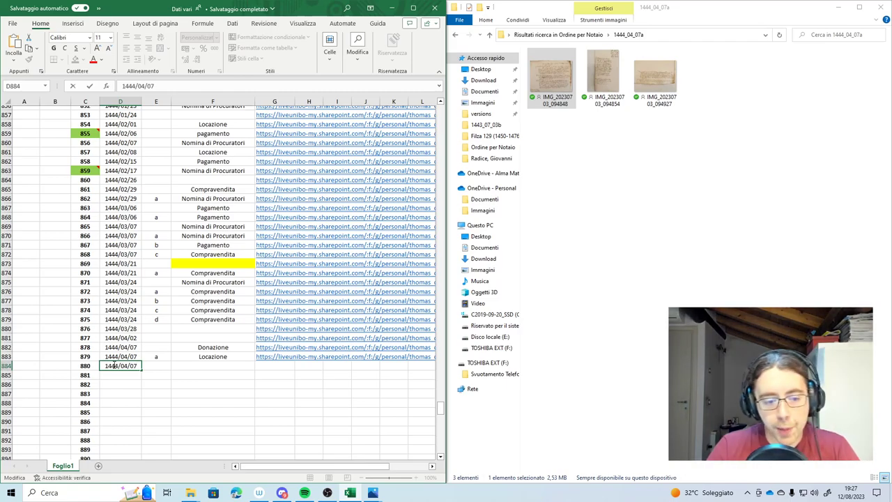
{"action": "key", "text": "Tab"}
{"action": "type", "text": "b"}
{"action": "key", "text": "Tab"}
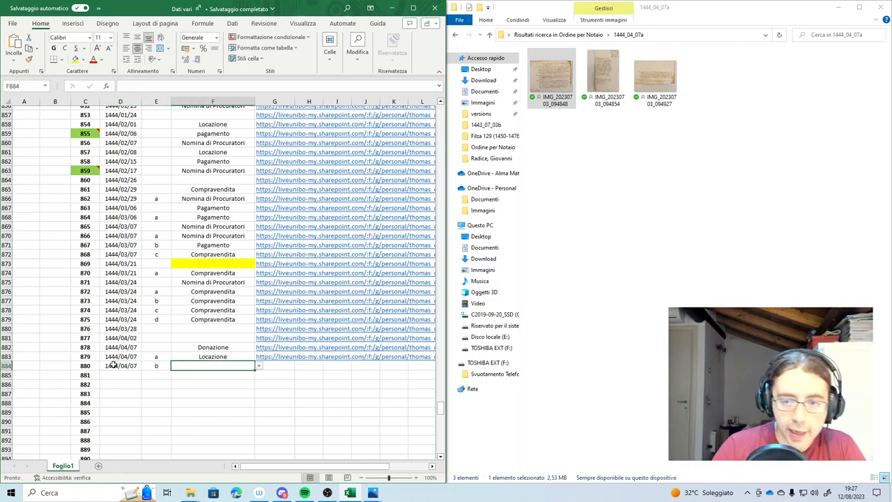
{"action": "type", "text": "Compravendita"}
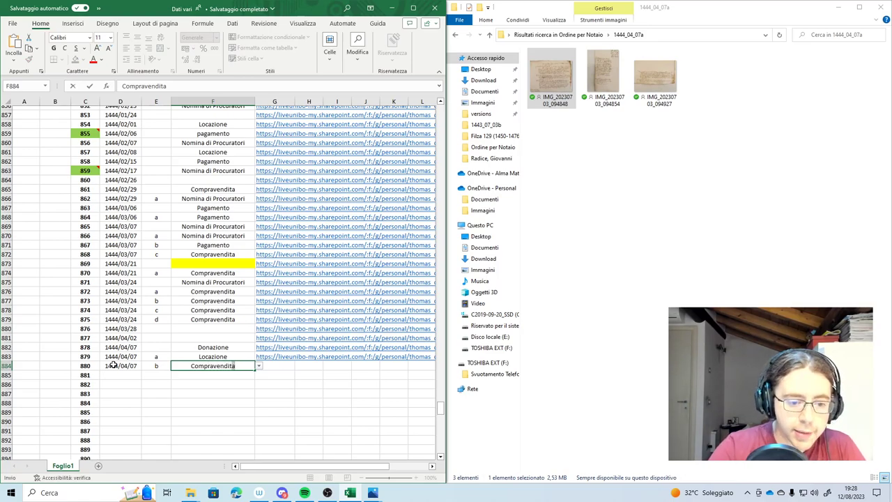
Create a view-only share link for folder 1444_04_07a
{"action": "left_click", "coordinate": [563, 34]}
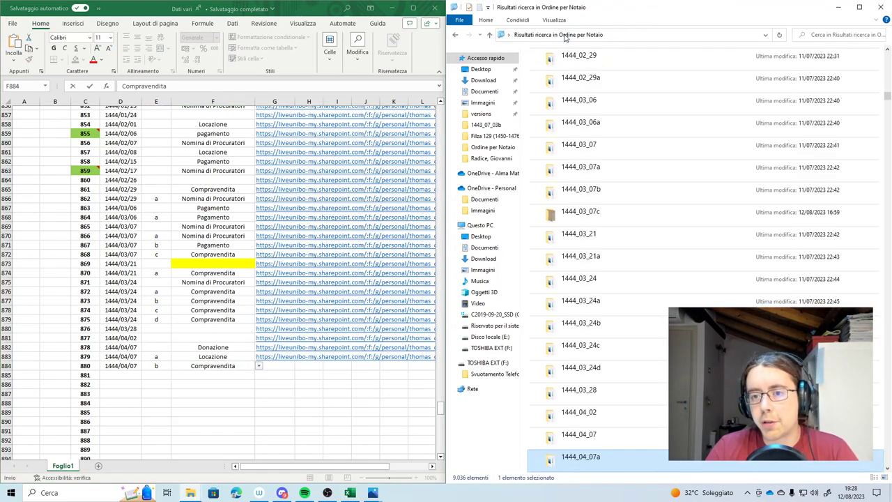
{"action": "right_click", "coordinate": [583, 463]}
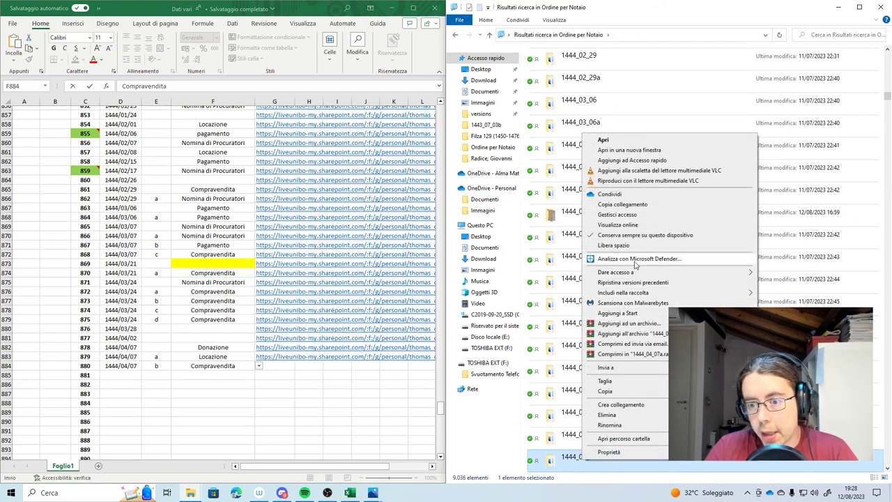
{"action": "left_click", "coordinate": [632, 211]}
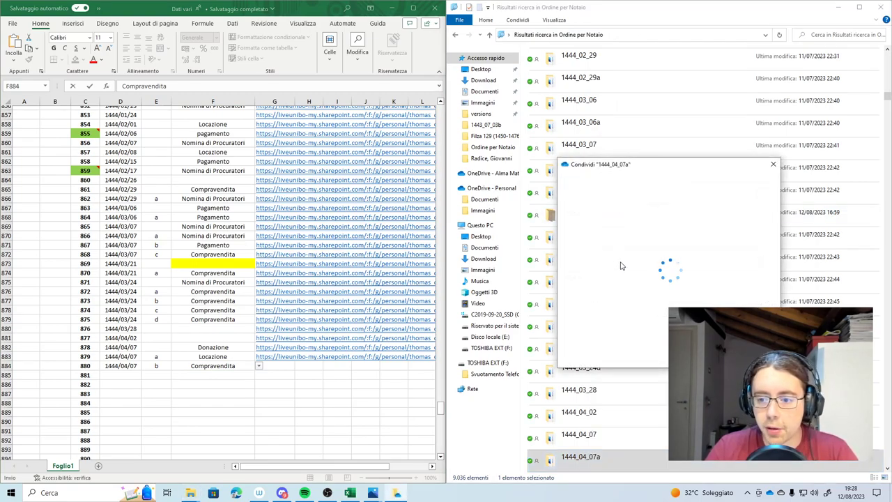
{"action": "left_click", "coordinate": [622, 246]}
{"action": "left_click", "coordinate": [598, 379]}
{"action": "left_click", "coordinate": [607, 419]}
{"action": "left_click", "coordinate": [753, 440]}
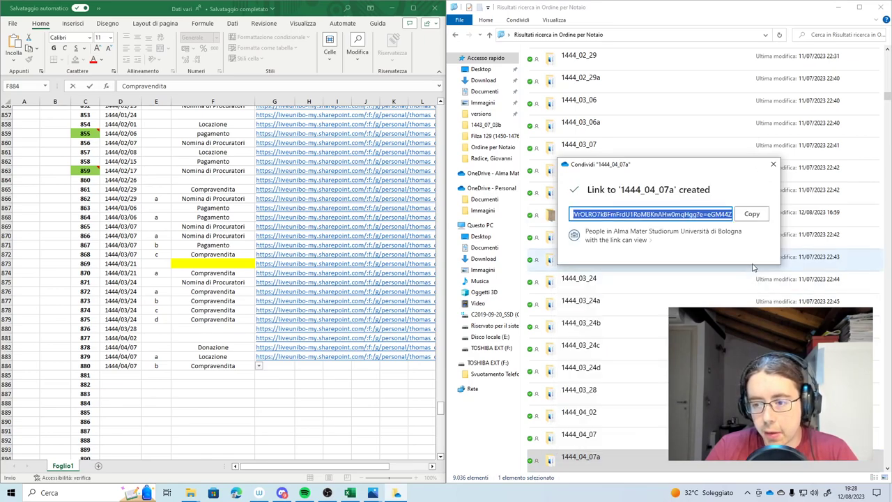
Paste the link into G884 and select the date, letter and type cells of rows 883–884
{"action": "left_click", "coordinate": [272, 367]}
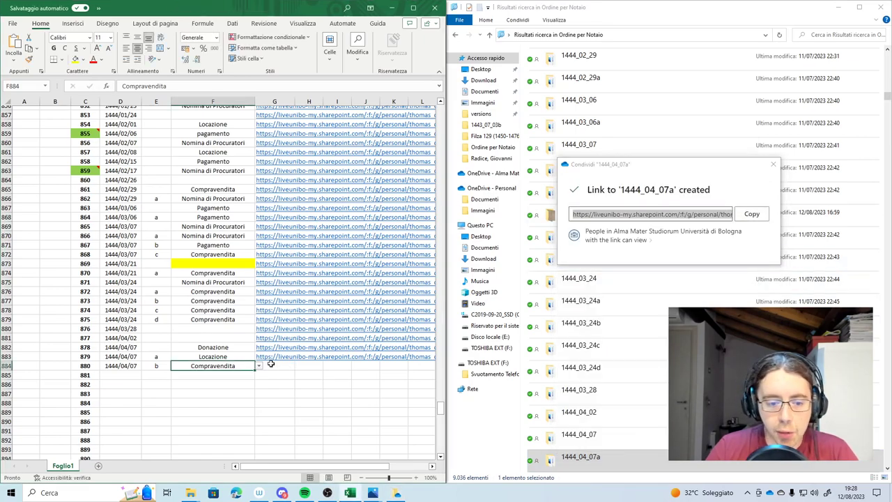
{"action": "left_click", "coordinate": [193, 393]}
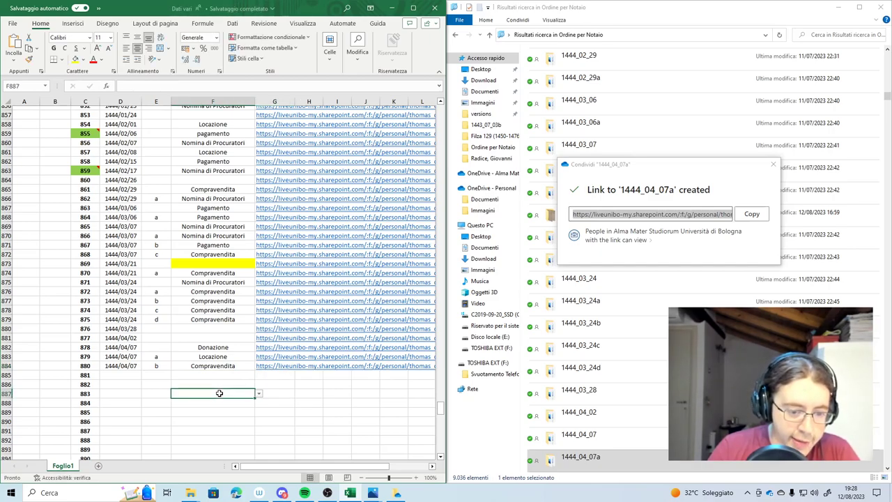
{"action": "left_click", "coordinate": [129, 383]}
{"action": "left_click_drag", "start_coordinate": [103, 355], "coordinate": [213, 366]}
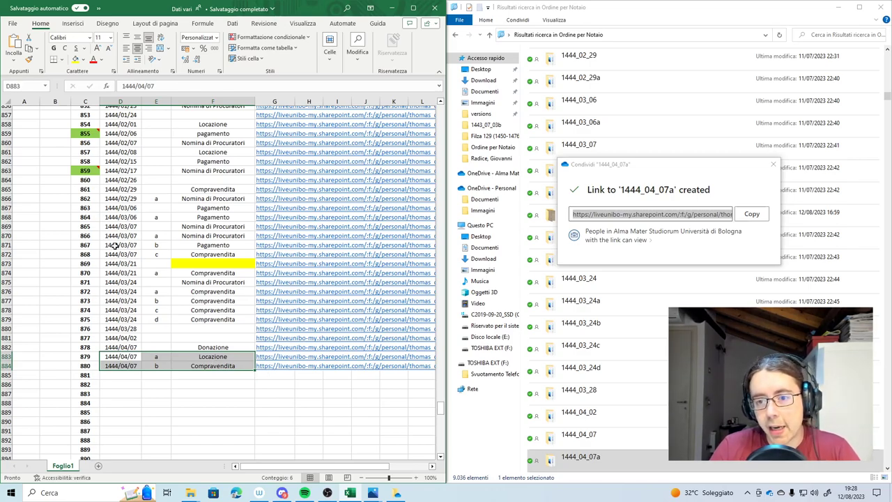
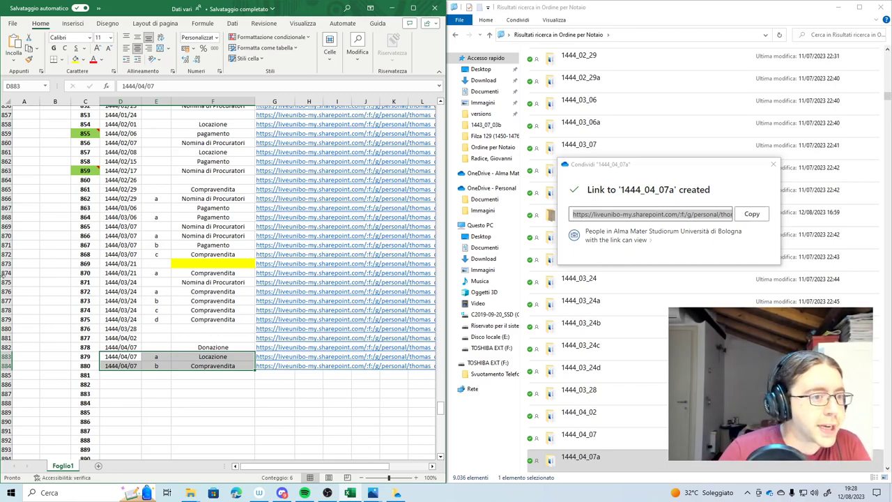
Apply 'Bordi esterni spessi' around entries 879–880 (1444/04/07), then scroll to the first empty row
{"action": "left_click", "coordinate": [63, 60]}
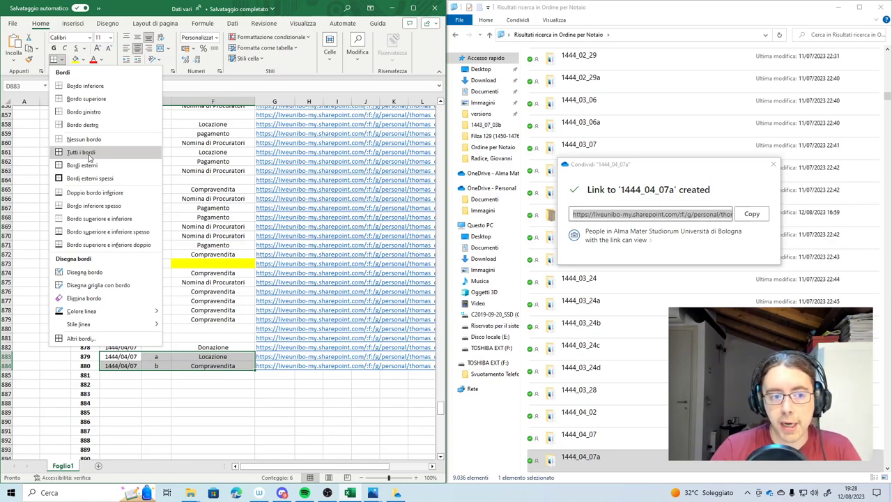
{"action": "left_click", "coordinate": [87, 179]}
{"action": "left_click", "coordinate": [120, 375]}
{"action": "scroll", "coordinate": [113, 355], "scroll_direction": "down", "scroll_amount": 1}
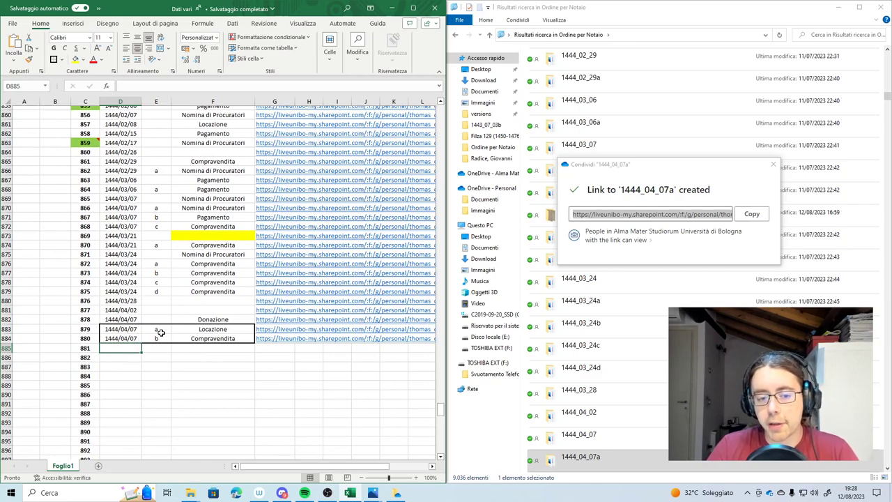
{"action": "left_click", "coordinate": [176, 385]}
View the first photo in folder 1444_04_07c to identify deed 881
{"action": "double_click", "coordinate": [111, 349]}
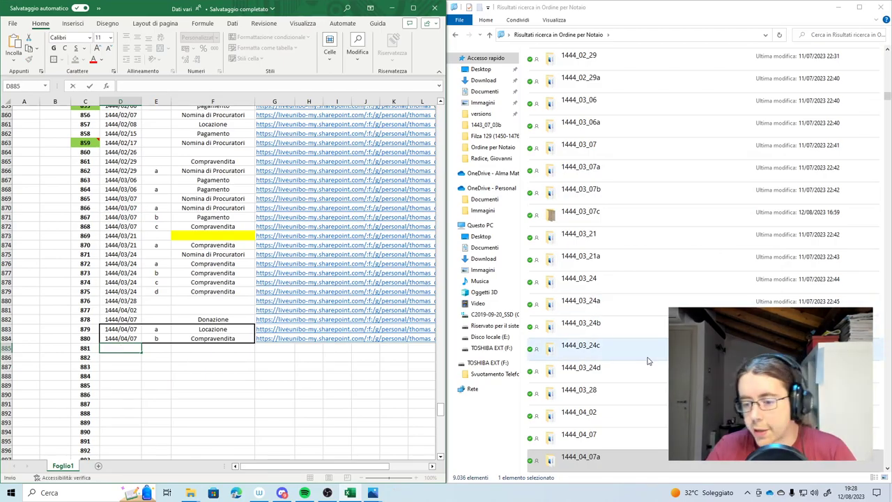
{"action": "scroll", "coordinate": [645, 362], "scroll_direction": "down", "scroll_amount": 2}
{"action": "double_click", "coordinate": [596, 355]}
{"action": "double_click", "coordinate": [551, 87]}
{"action": "scroll", "coordinate": [531, 120], "scroll_direction": "up", "scroll_amount": 5}
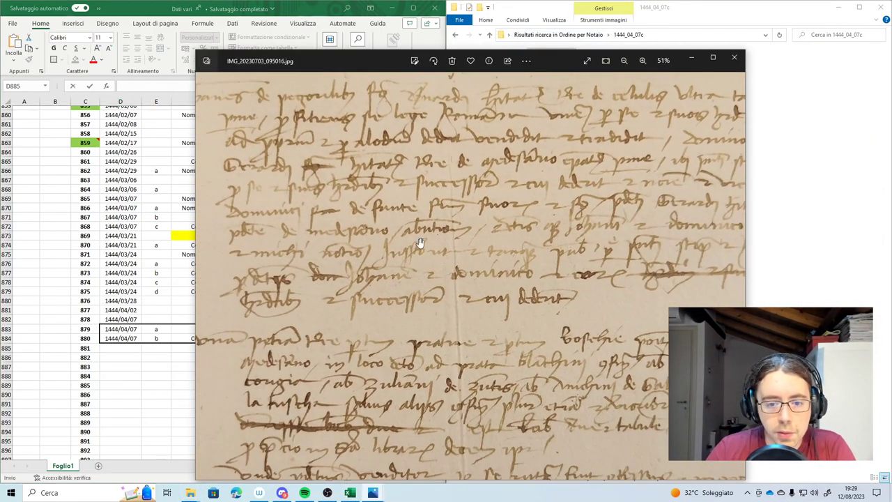
{"action": "key", "text": "alt+F4"}
Fill row 885 with 1444/04/07, letter c, Compravendita and the 1444_04_07c share link
{"action": "type", "text": "1444/04/07c"}
{"action": "key", "text": "Tab"}
{"action": "right_click", "coordinate": [597, 457]}
{"action": "left_click", "coordinate": [631, 225]}
{"action": "left_click", "coordinate": [753, 211]}
{"action": "type", "text": "c"}
{"action": "key", "text": "Tab"}
{"action": "type", "text": "Compravendita"}
{"action": "key", "text": "Tab"}
{"action": "key", "text": "ctrl+v"}
{"action": "key", "text": "Down"}
{"action": "key", "text": "Return"}
Record entry 882 as 1444/04/07, letter d, Compravendita with the 1444_04_07d share link
{"action": "double_click", "coordinate": [491, 73]}
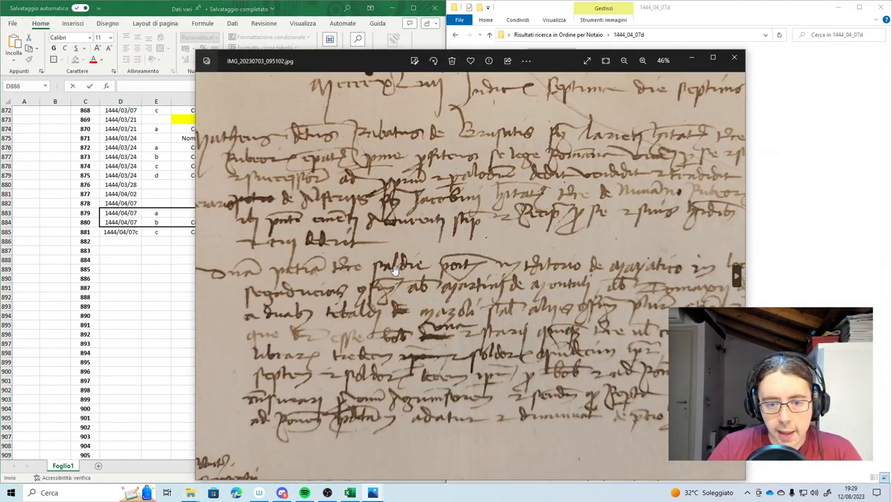
{"action": "key", "text": "alt+F4"}
{"action": "type", "text": "1444/04/07"}
{"action": "key", "text": "Tab"}
{"action": "type", "text": "d\tCompravendita"}
{"action": "key", "text": "alt+Left"}
{"action": "right_click", "coordinate": [604, 459]}
{"action": "left_click", "coordinate": [629, 200]}
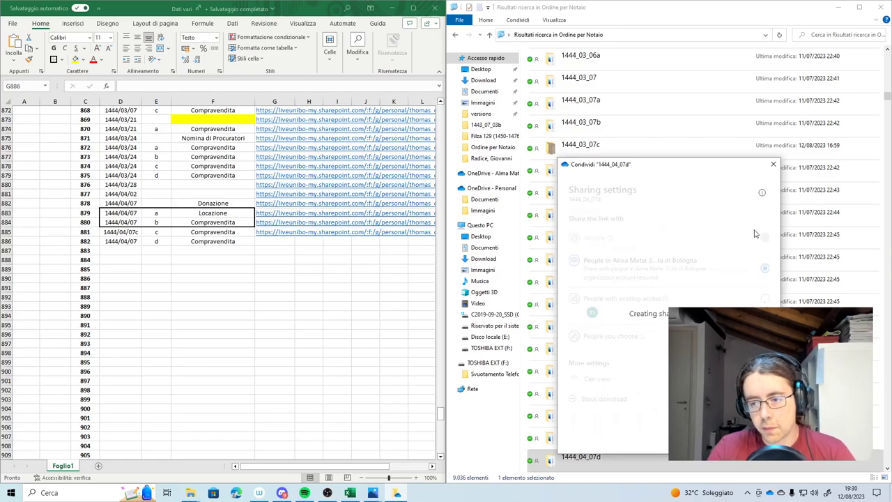
{"action": "left_click", "coordinate": [751, 213]}
{"action": "key", "text": "ctrl+v"}
{"action": "key", "text": "Return"}
{"action": "key", "text": "Down"}
Record entry 883 as 1444/04/07, letter e, Compravendita with the 1444_04_07e share link
{"action": "key", "text": "Return"}
{"action": "key", "text": "Return"}
{"action": "key", "text": "alt+F4"}
{"action": "type", "text": "1444/04/07"}
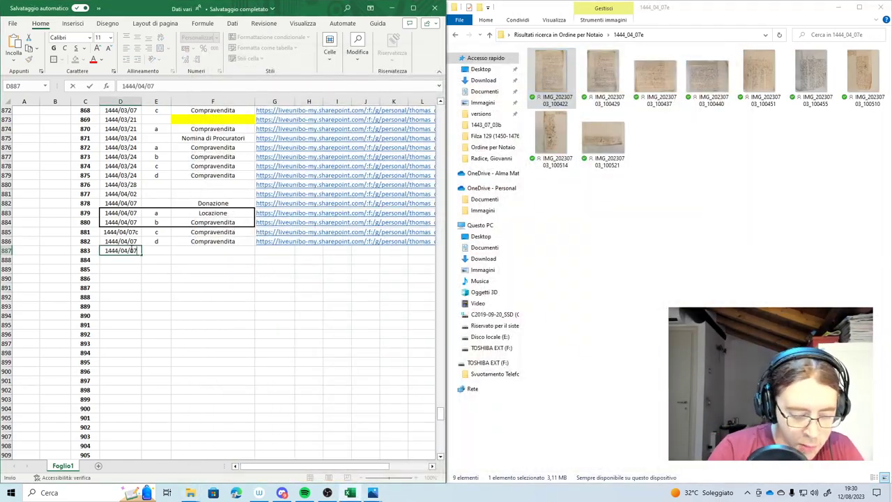
{"action": "key", "text": "alt+Left"}
{"action": "right_click", "coordinate": [600, 458]}
{"action": "left_click", "coordinate": [630, 202]}
{"action": "left_click", "coordinate": [753, 214]}
{"action": "type", "text": "e\tCompravendita"}
{"action": "key", "text": "ctrl+v"}
{"action": "key", "text": "Return"}
{"action": "key", "text": "Down"}
Record entry 884 as 1444/04/07, letter f, Compravendita with the 1444_04_07f share link
{"action": "key", "text": "Return"}
{"action": "key", "text": "Return"}
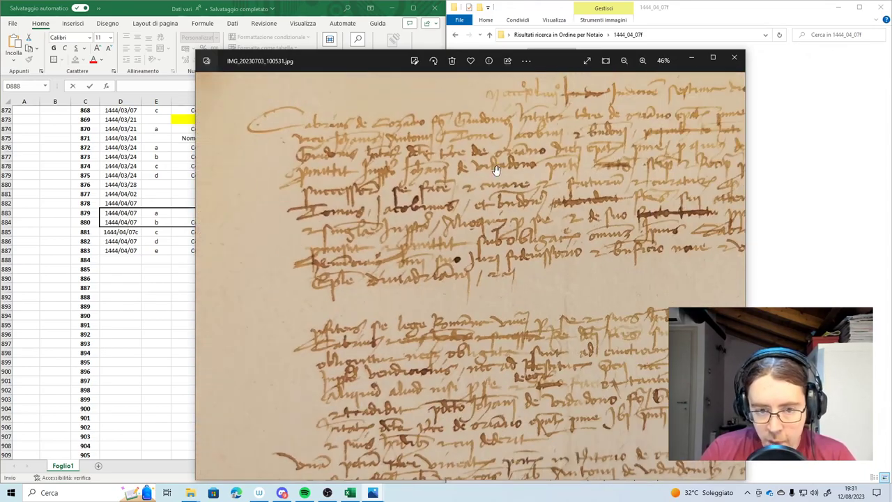
{"action": "key", "text": "alt+F4"}
{"action": "type", "text": "1444/04/07\tf\tCompravendita"}
{"action": "key", "text": "alt+Left"}
{"action": "right_click", "coordinate": [580, 456]}
{"action": "left_click", "coordinate": [579, 252]}
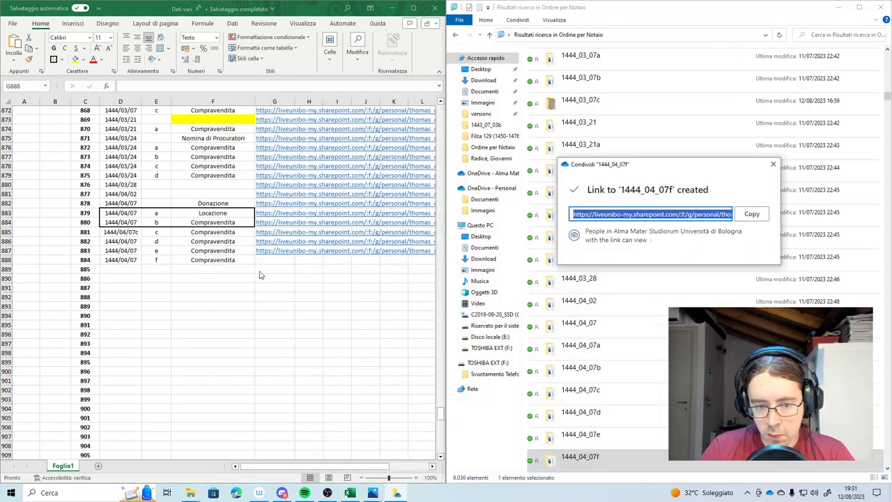
{"action": "left_click", "coordinate": [752, 214]}
{"action": "key", "text": "ctrl+v"}
{"action": "key", "text": "Return"}
{"action": "key", "text": "Down"}
{"action": "key", "text": "Return"}
{"action": "key", "text": "Return"}
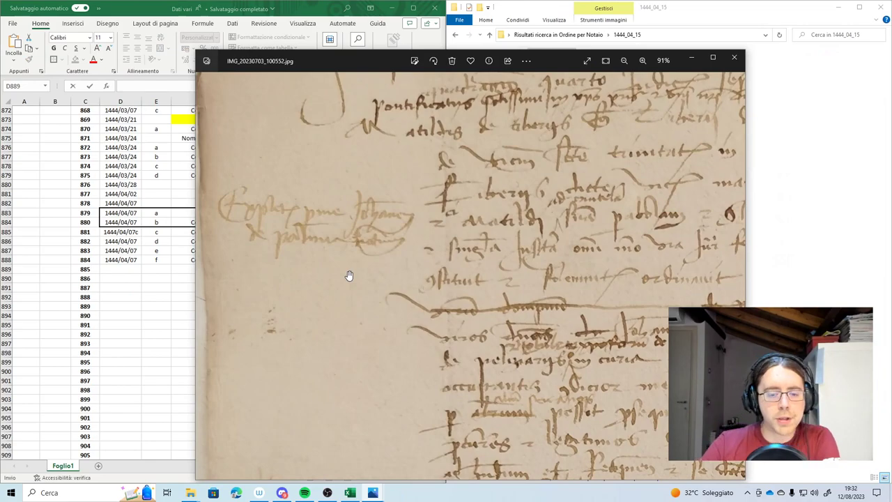
{"action": "scroll", "coordinate": [261, 218], "scroll_direction": "up", "scroll_amount": 3}
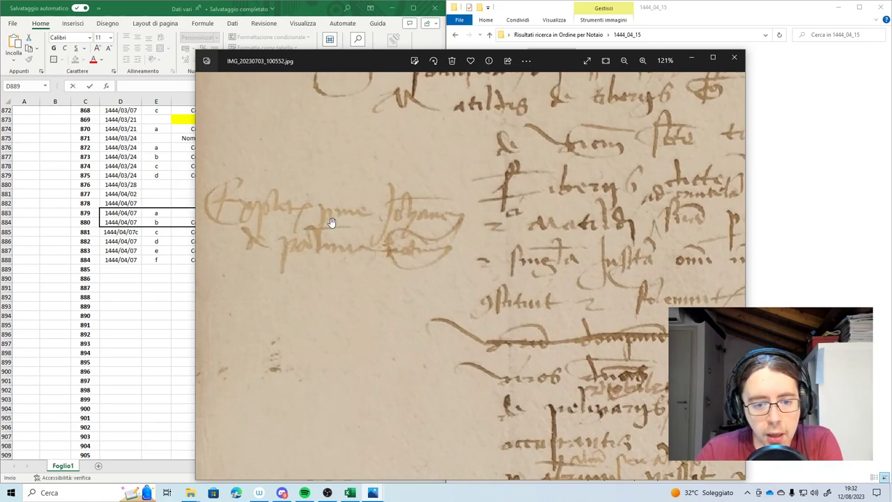
{"action": "scroll", "coordinate": [338, 221], "scroll_direction": "right", "scroll_amount": 3}
{"action": "scroll", "coordinate": [419, 215], "scroll_direction": "left", "scroll_amount": 2}
{"action": "scroll", "coordinate": [374, 231], "scroll_direction": "up", "scroll_amount": 1}
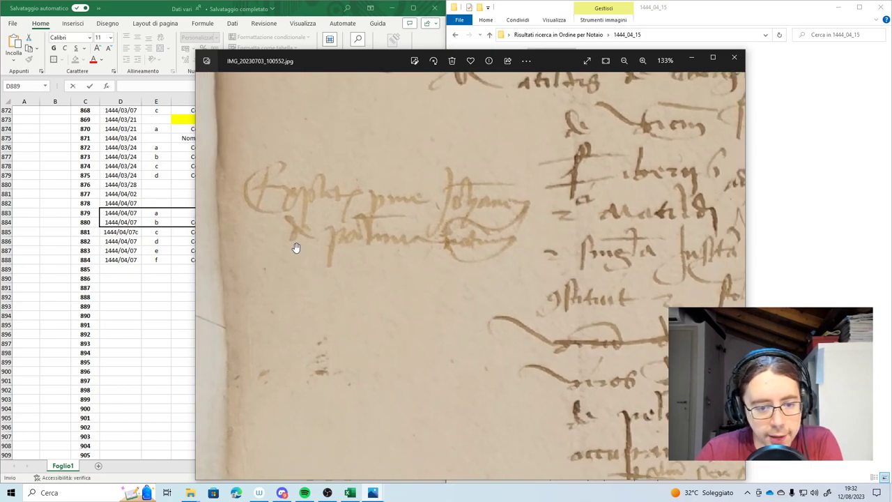
{"action": "scroll", "coordinate": [418, 244], "scroll_direction": "down", "scroll_amount": 1}
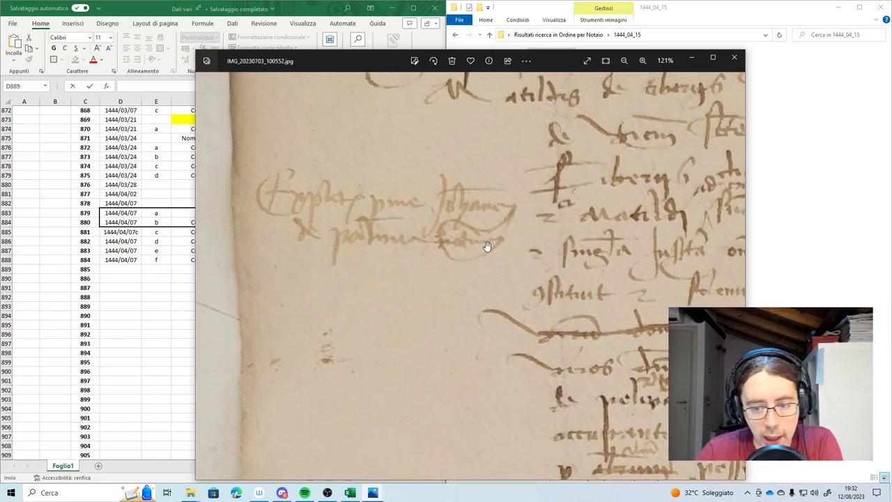
{"action": "scroll", "coordinate": [481, 249], "scroll_direction": "down", "scroll_amount": 2}
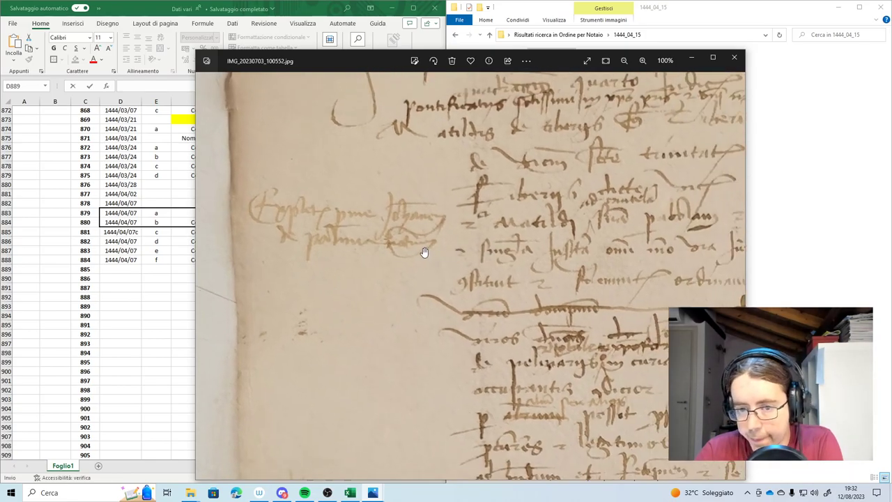
{"action": "scroll", "coordinate": [424, 253], "scroll_direction": "down", "scroll_amount": 2}
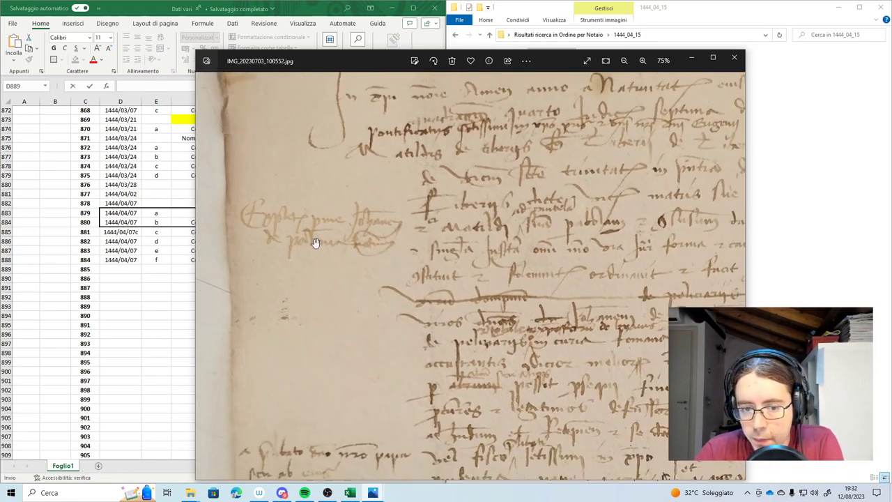
{"action": "scroll", "coordinate": [247, 249], "scroll_direction": "down", "scroll_amount": 5}
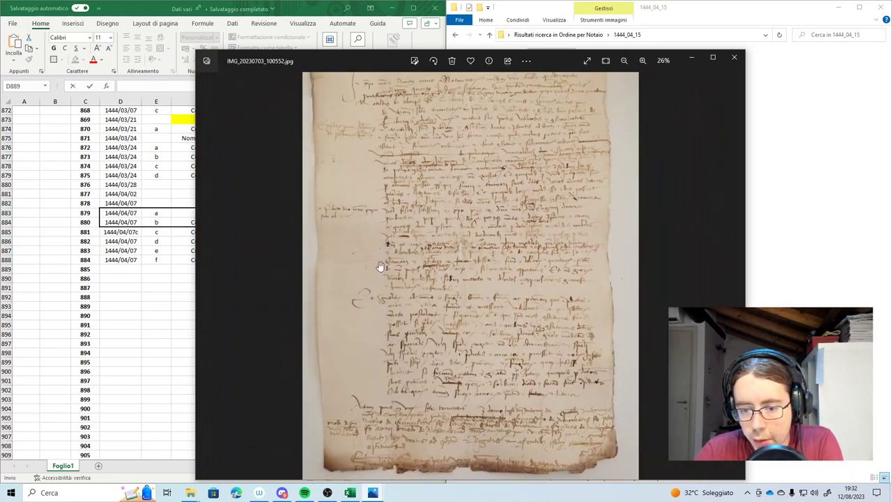
{"action": "scroll", "coordinate": [415, 251], "scroll_direction": "up", "scroll_amount": 2}
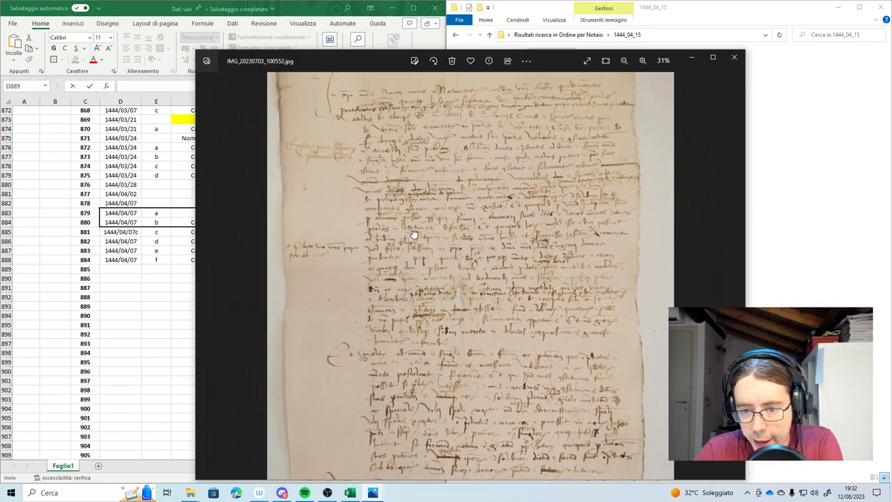
{"action": "scroll", "coordinate": [478, 202], "scroll_direction": "up", "scroll_amount": 2}
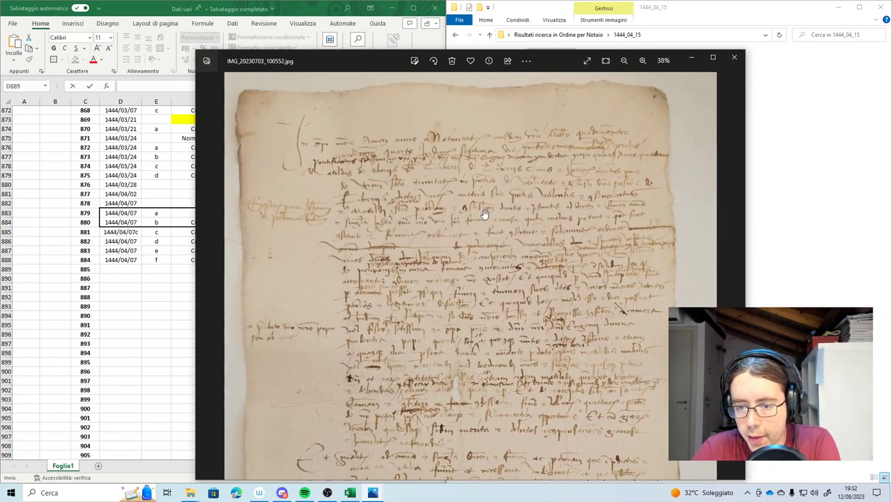
{"action": "scroll", "coordinate": [519, 180], "scroll_direction": "up", "scroll_amount": 3}
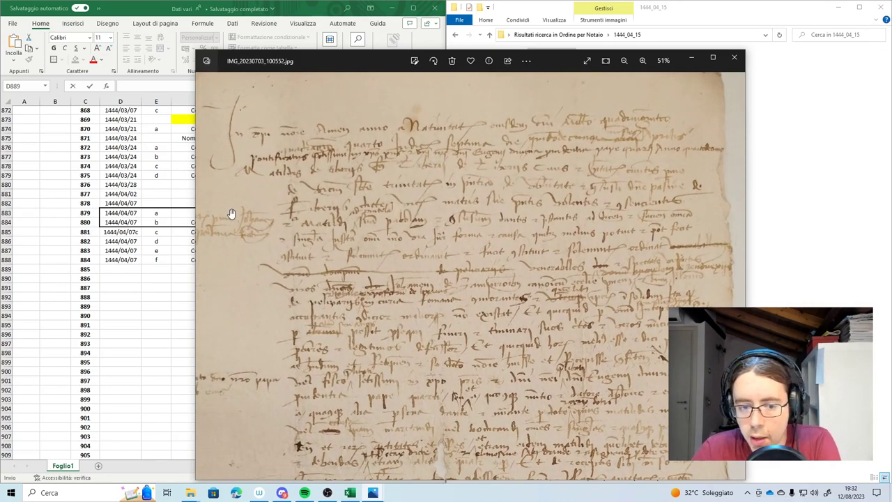
{"action": "scroll", "coordinate": [232, 214], "scroll_direction": "up", "scroll_amount": 2}
{"action": "scroll", "coordinate": [311, 183], "scroll_direction": "up", "scroll_amount": 2}
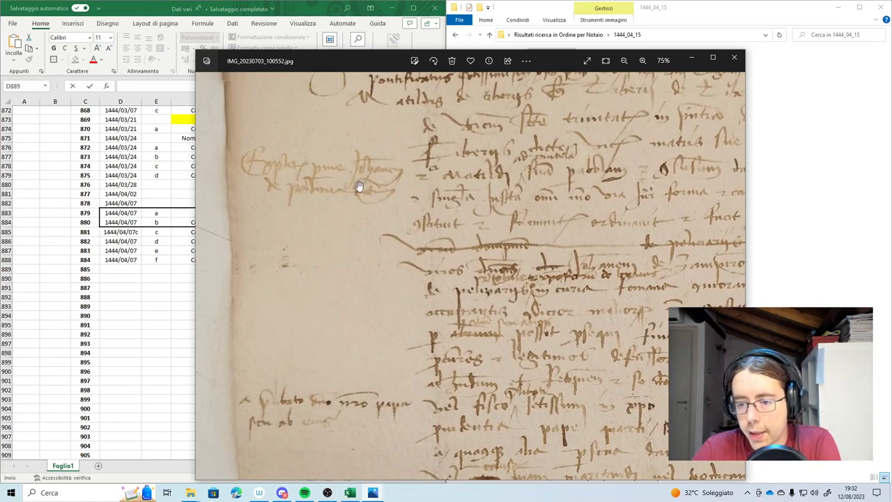
{"action": "scroll", "coordinate": [453, 296], "scroll_direction": "down", "scroll_amount": 2}
{"action": "scroll", "coordinate": [436, 302], "scroll_direction": "down", "scroll_amount": 1}
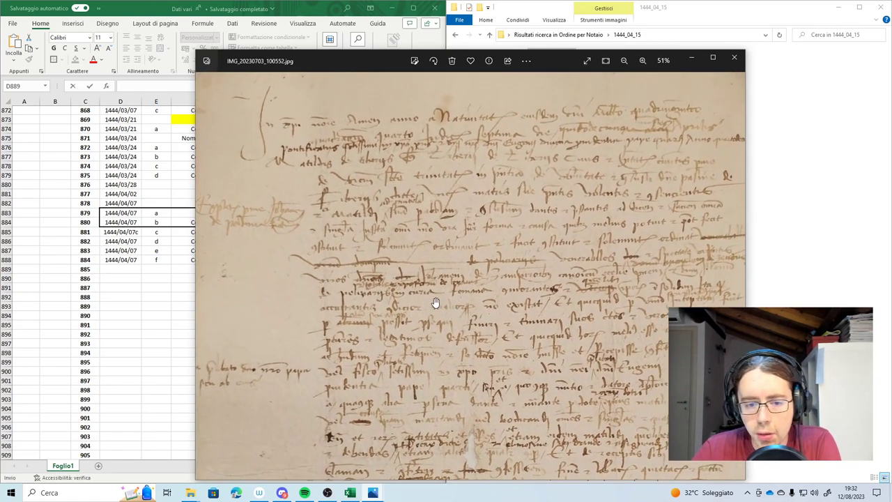
{"action": "scroll", "coordinate": [431, 300], "scroll_direction": "down", "scroll_amount": 3}
{"action": "scroll", "coordinate": [462, 205], "scroll_direction": "up", "scroll_amount": 2}
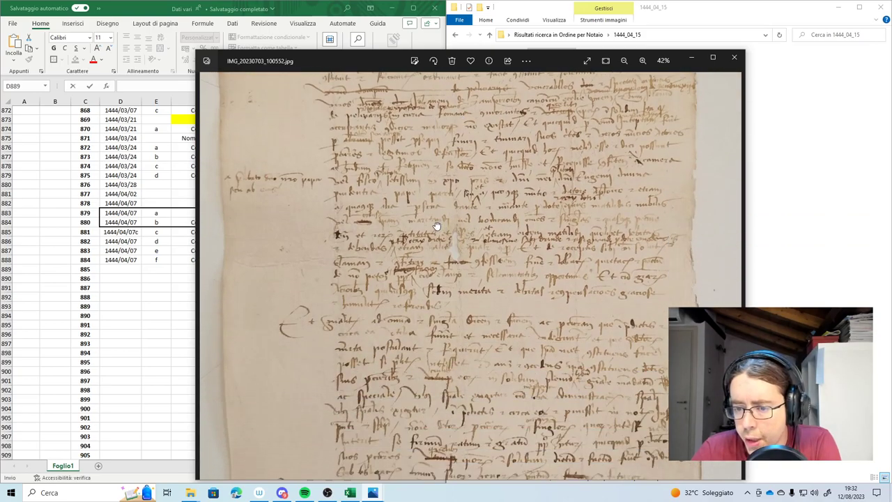
{"action": "scroll", "coordinate": [442, 366], "scroll_direction": "up", "scroll_amount": 1}
{"action": "left_click_drag", "start_coordinate": [388, 398], "coordinate": [379, 293]}
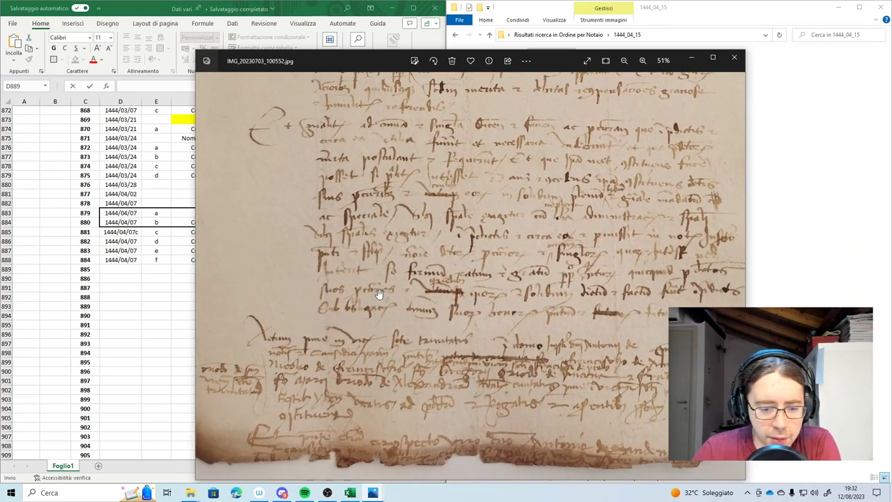
{"action": "scroll", "coordinate": [380, 293], "scroll_direction": "down", "scroll_amount": 2}
{"action": "scroll", "coordinate": [391, 244], "scroll_direction": "up", "scroll_amount": 1}
{"action": "left_click_drag", "start_coordinate": [393, 255], "coordinate": [396, 262]}
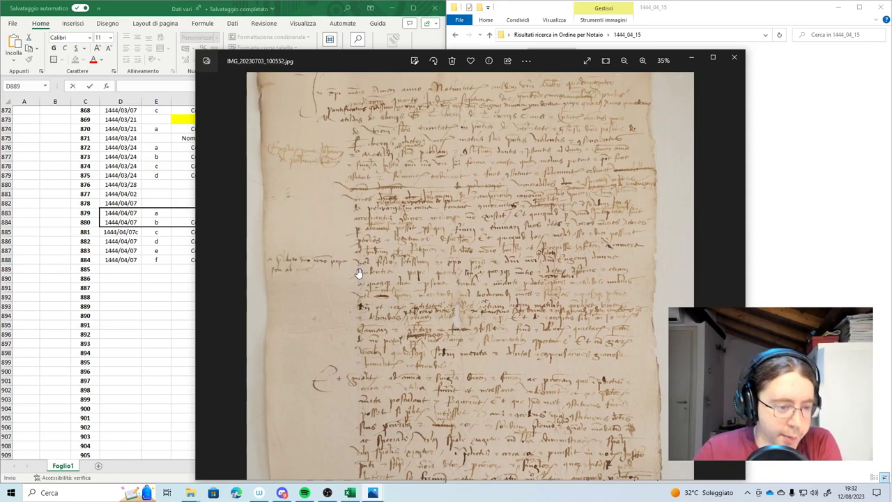
{"action": "scroll", "coordinate": [374, 205], "scroll_direction": "up", "scroll_amount": 2}
{"action": "scroll", "coordinate": [371, 203], "scroll_direction": "down", "scroll_amount": 2}
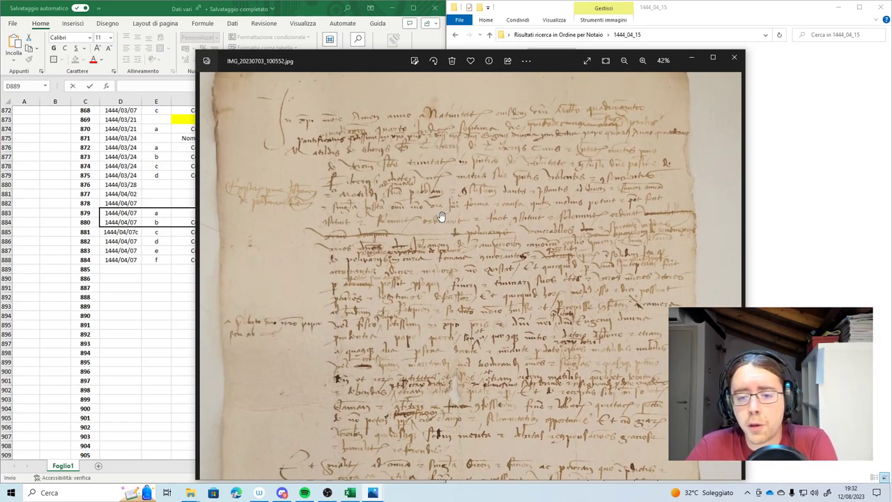
{"action": "scroll", "coordinate": [439, 217], "scroll_direction": "down", "scroll_amount": 2}
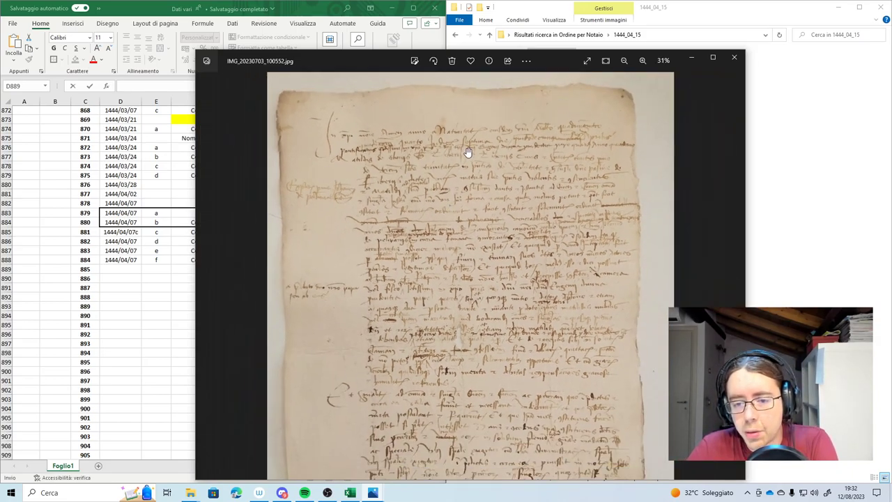
{"action": "scroll", "coordinate": [469, 151], "scroll_direction": "up", "scroll_amount": 3}
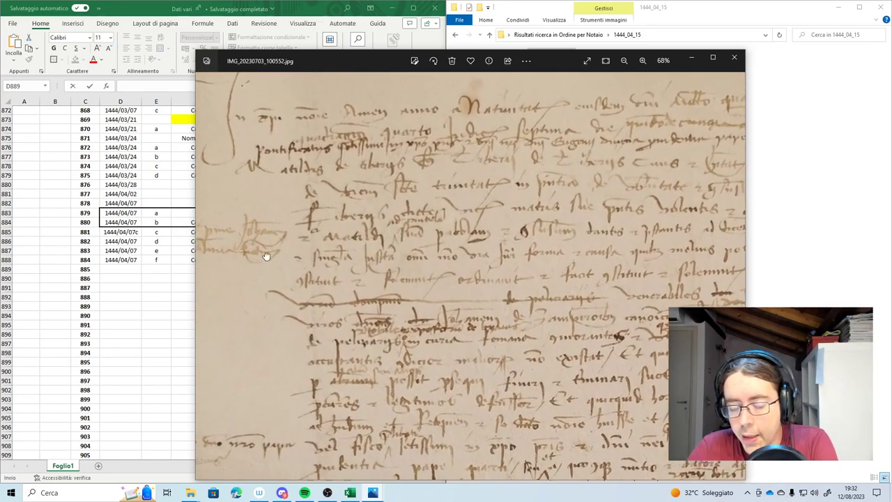
{"action": "scroll", "coordinate": [279, 216], "scroll_direction": "up", "scroll_amount": 2}
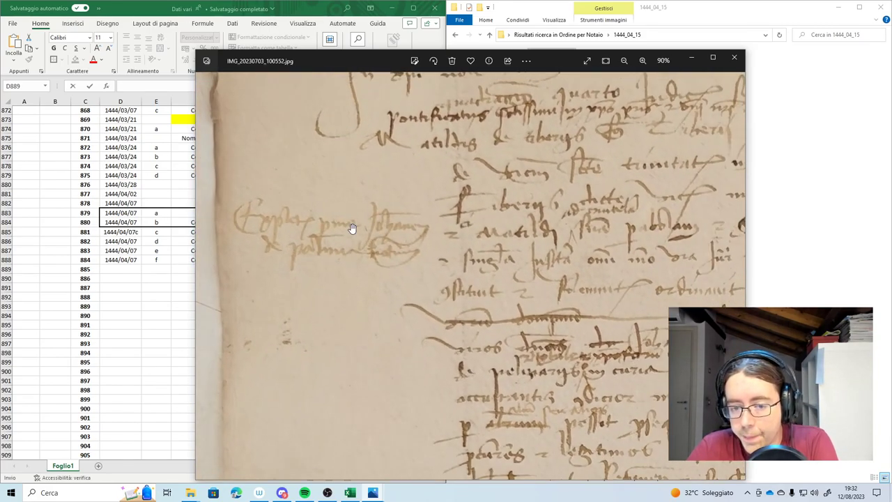
{"action": "scroll", "coordinate": [352, 229], "scroll_direction": "down", "scroll_amount": 1}
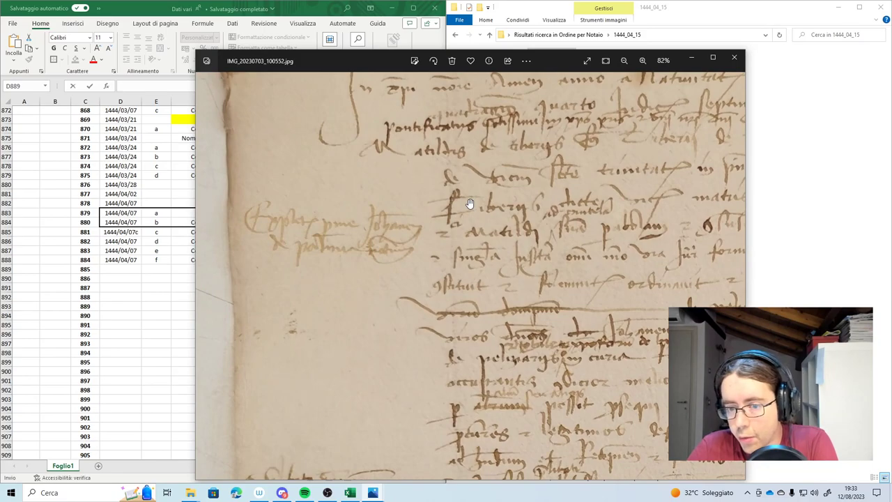
{"action": "scroll", "coordinate": [469, 203], "scroll_direction": "up", "scroll_amount": 2}
{"action": "scroll", "coordinate": [292, 230], "scroll_direction": "down", "scroll_amount": 2}
{"action": "scroll", "coordinate": [292, 230], "scroll_direction": "up", "scroll_amount": 1}
{"action": "scroll", "coordinate": [295, 251], "scroll_direction": "down", "scroll_amount": 2}
{"action": "scroll", "coordinate": [297, 258], "scroll_direction": "up", "scroll_amount": 3}
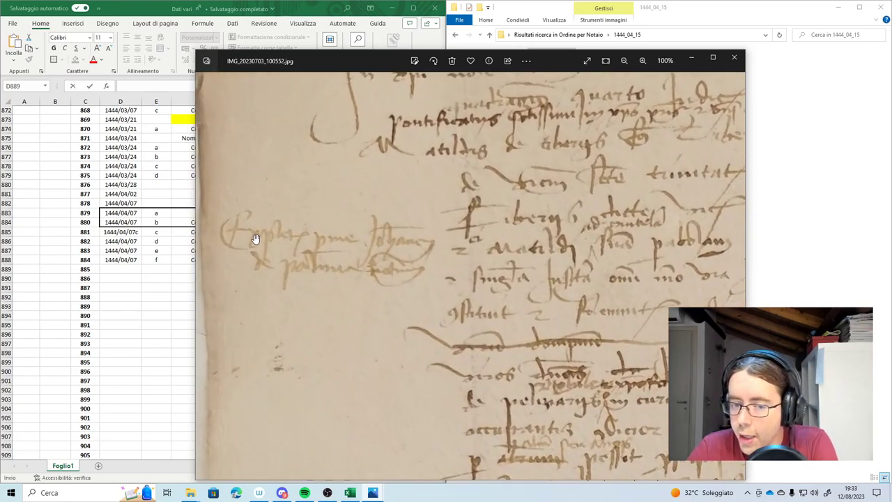
{"action": "scroll", "coordinate": [265, 240], "scroll_direction": "up", "scroll_amount": 1}
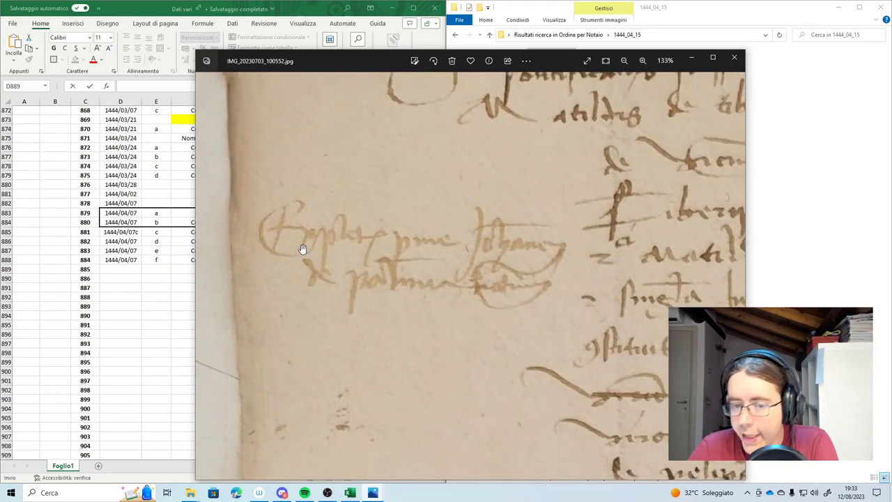
{"action": "scroll", "coordinate": [302, 249], "scroll_direction": "down", "scroll_amount": 2}
{"action": "scroll", "coordinate": [390, 288], "scroll_direction": "down", "scroll_amount": 3}
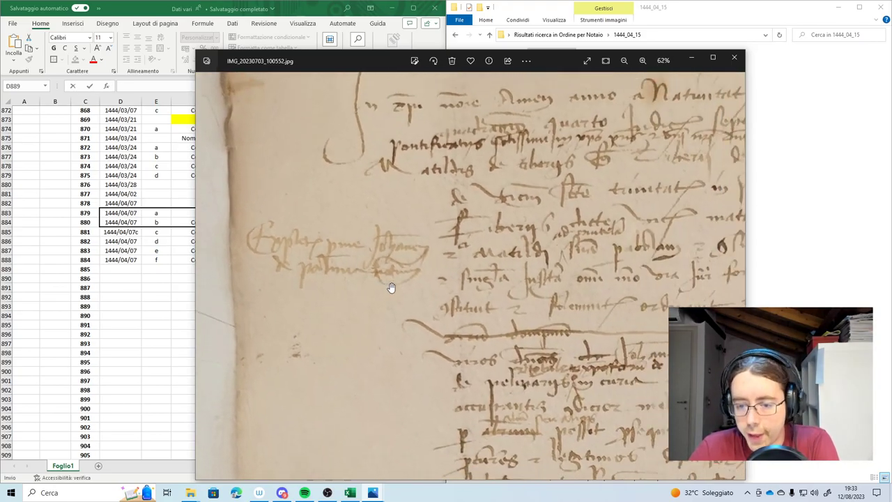
{"action": "scroll", "coordinate": [253, 255], "scroll_direction": "up", "scroll_amount": 6}
{"action": "left_click_drag", "start_coordinate": [262, 249], "coordinate": [355, 240]}
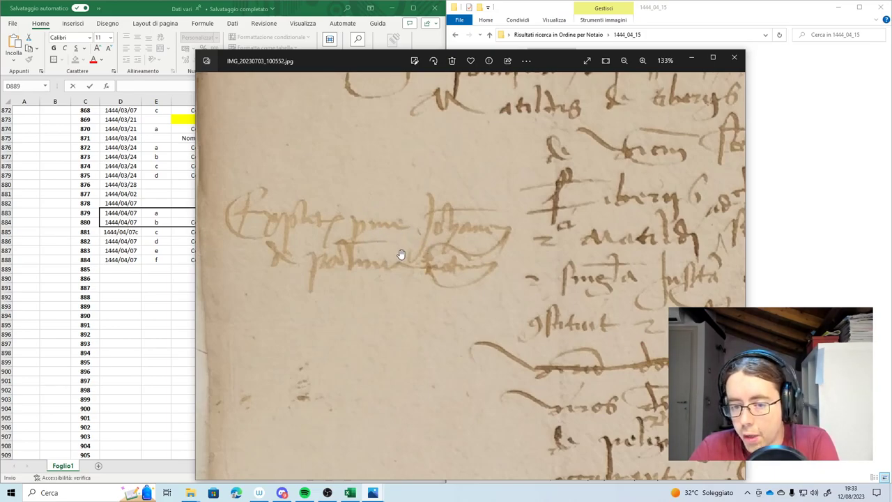
{"action": "scroll", "coordinate": [411, 266], "scroll_direction": "down", "scroll_amount": 2}
{"action": "scroll", "coordinate": [409, 268], "scroll_direction": "down", "scroll_amount": 1}
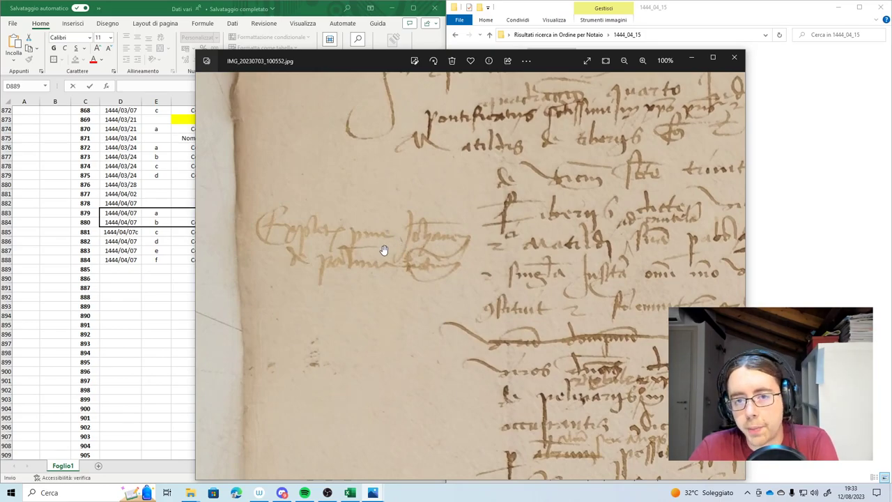
{"action": "scroll", "coordinate": [404, 227], "scroll_direction": "down", "scroll_amount": 3}
{"action": "scroll", "coordinate": [403, 228], "scroll_direction": "down", "scroll_amount": 3}
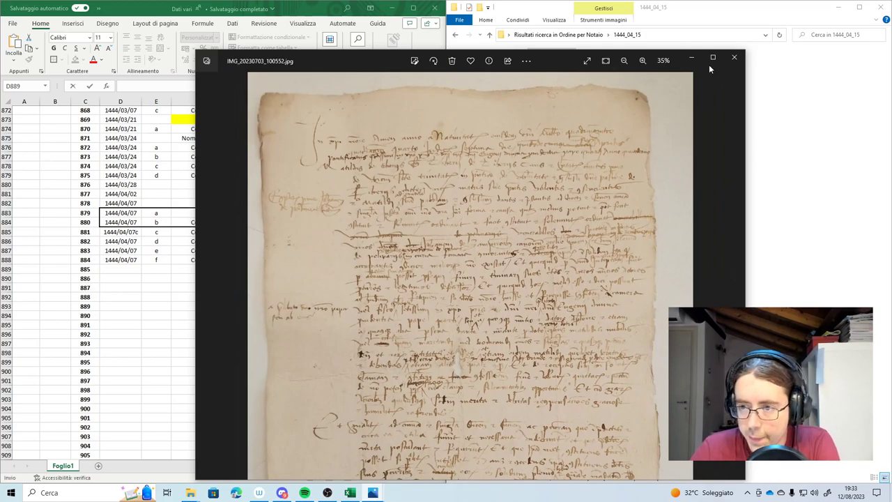
{"action": "scroll", "coordinate": [417, 208], "scroll_direction": "up", "scroll_amount": 3}
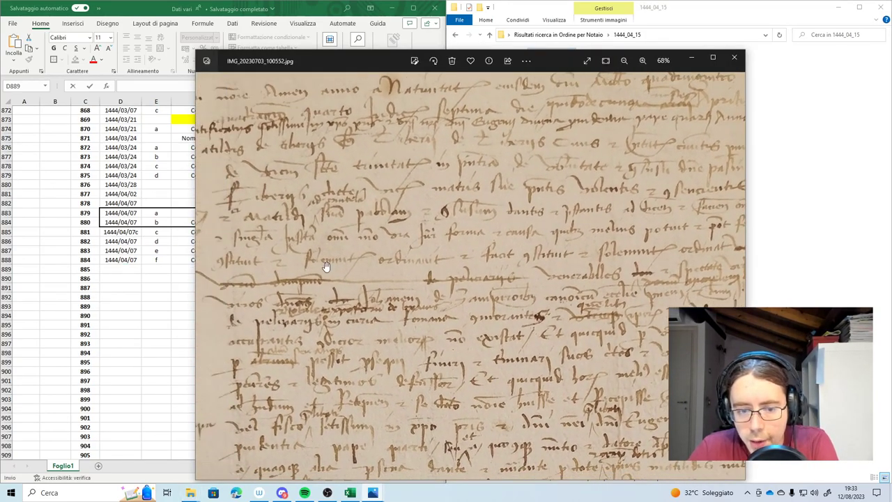
Close the manuscript photo and enter the date 1444/04/15 in D889
{"action": "key", "text": "Escape"}
{"action": "left_click", "coordinate": [125, 272]}
{"action": "type", "text": "1444/04/15"}
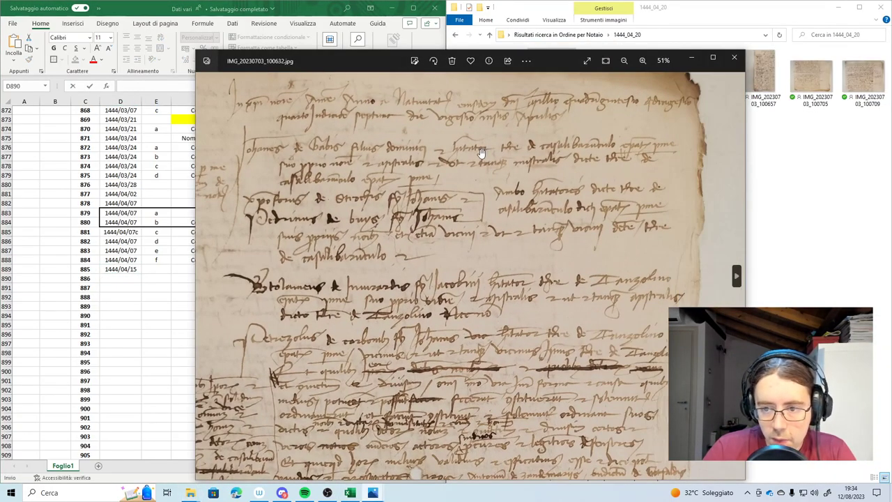
{"action": "scroll", "coordinate": [481, 152], "scroll_direction": "down", "scroll_amount": 3}
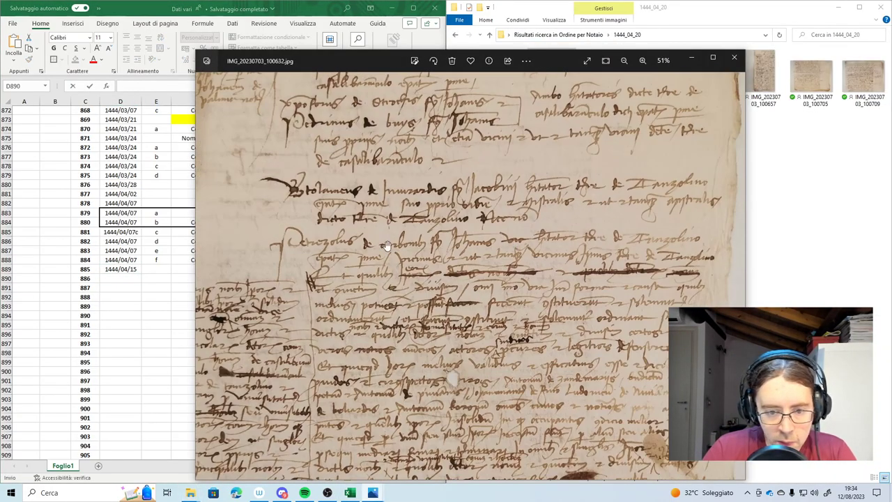
{"action": "left_click", "coordinate": [734, 57]}
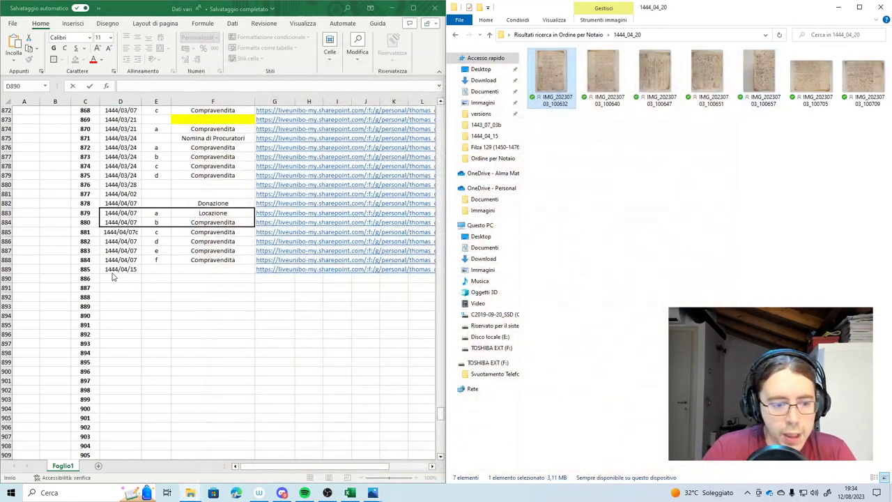
{"action": "key", "text": "ctrl+Up"}
{"action": "key", "text": "ctrl+Up"}
Inspect photo IMG_20230703_100632 of the 1444_04_20 deed, including its marginal note, then close it
{"action": "double_click", "coordinate": [572, 67]}
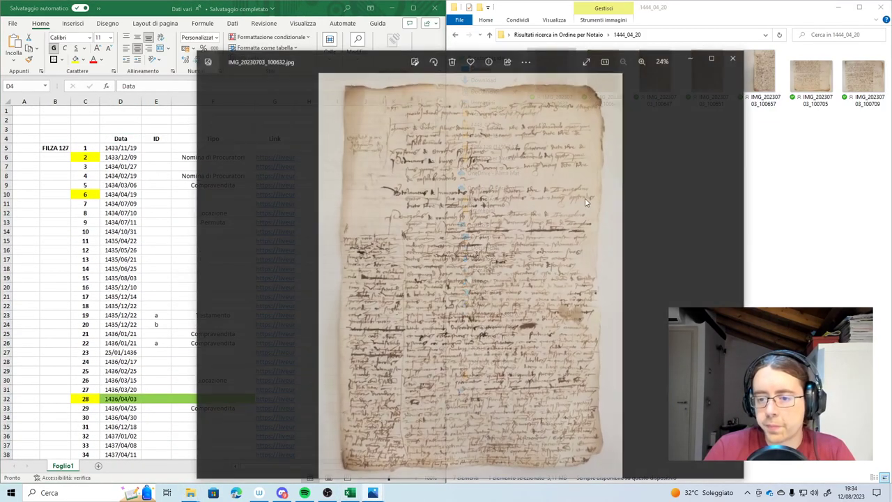
{"action": "scroll", "coordinate": [411, 202], "scroll_direction": "up", "scroll_amount": 5}
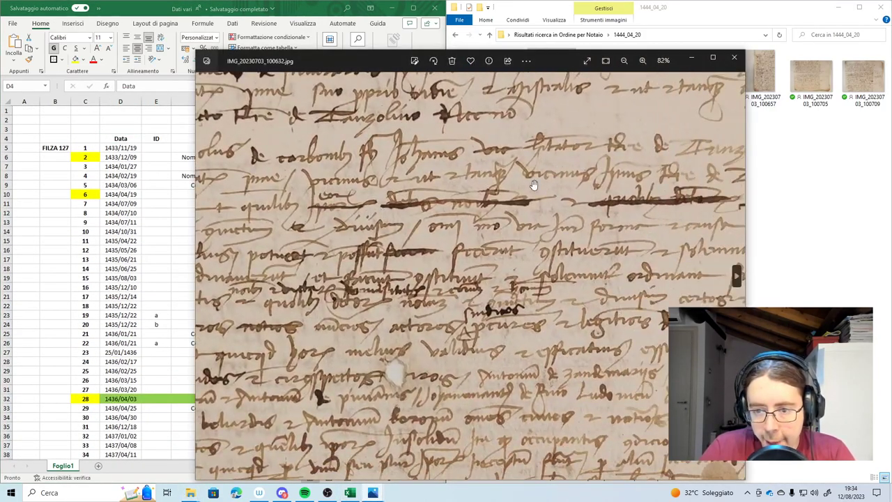
{"action": "scroll", "coordinate": [540, 180], "scroll_direction": "down", "scroll_amount": 2}
{"action": "left_click_drag", "start_coordinate": [291, 182], "coordinate": [558, 460]}
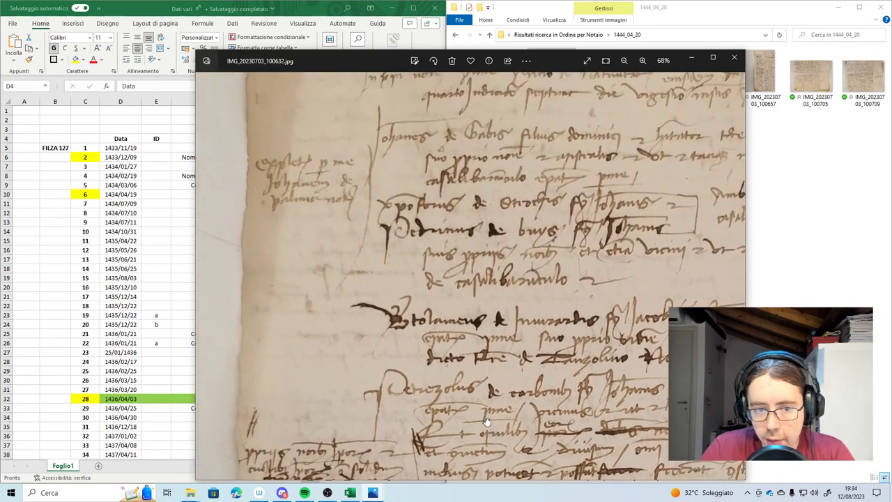
{"action": "scroll", "coordinate": [370, 122], "scroll_direction": "down", "scroll_amount": 2}
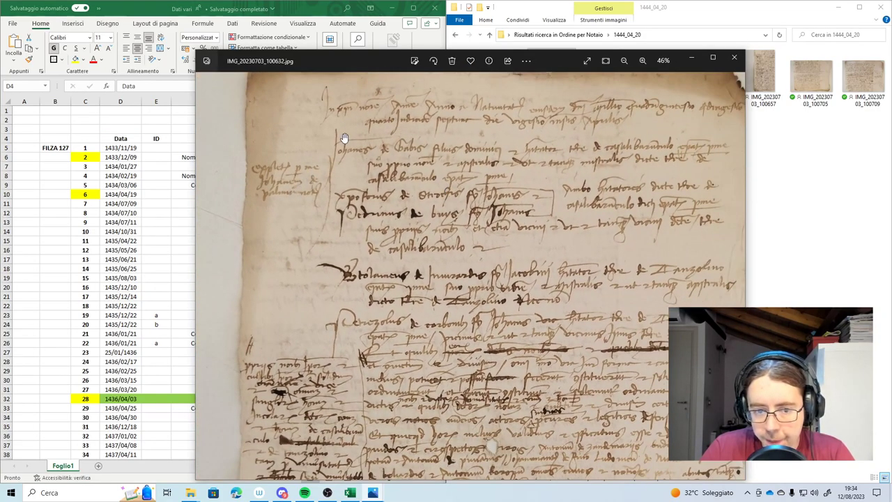
{"action": "scroll", "coordinate": [271, 179], "scroll_direction": "up", "scroll_amount": 3}
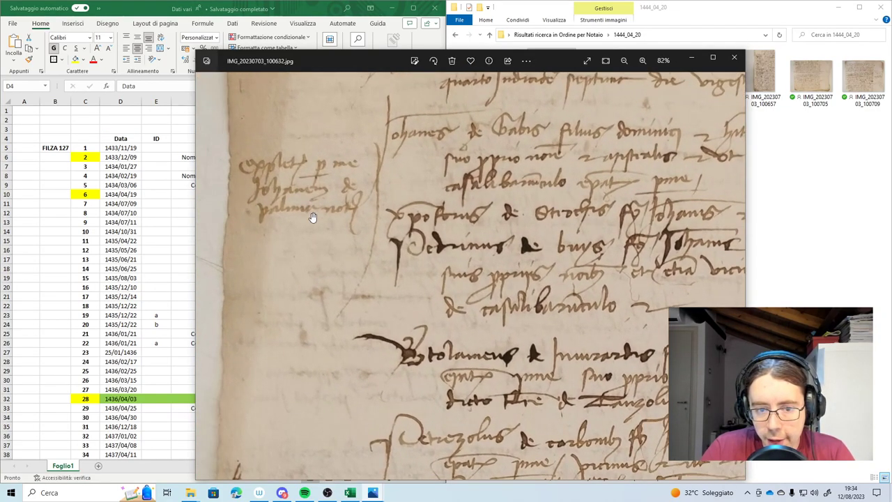
{"action": "left_click_drag", "start_coordinate": [308, 207], "coordinate": [311, 170]}
{"action": "scroll", "coordinate": [311, 170], "scroll_direction": "down", "scroll_amount": 2}
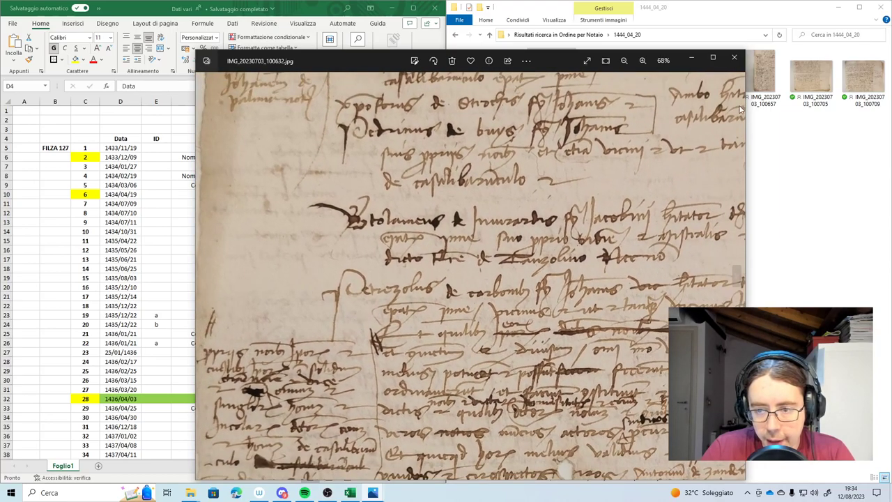
{"action": "left_click", "coordinate": [734, 56]}
{"action": "left_click", "coordinate": [443, 115]}
{"action": "left_click_drag", "start_coordinate": [440, 116], "coordinate": [440, 414]}
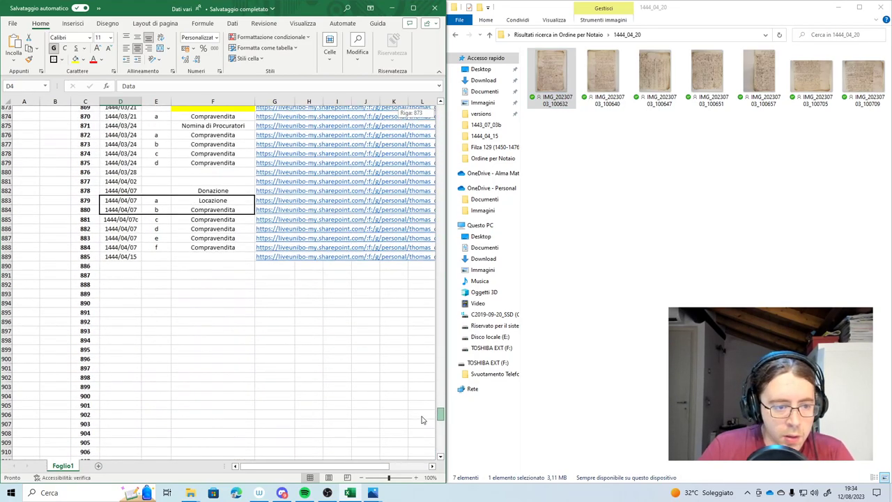
Fill cell C889, deed number 885, with green
{"action": "left_click", "coordinate": [74, 261]}
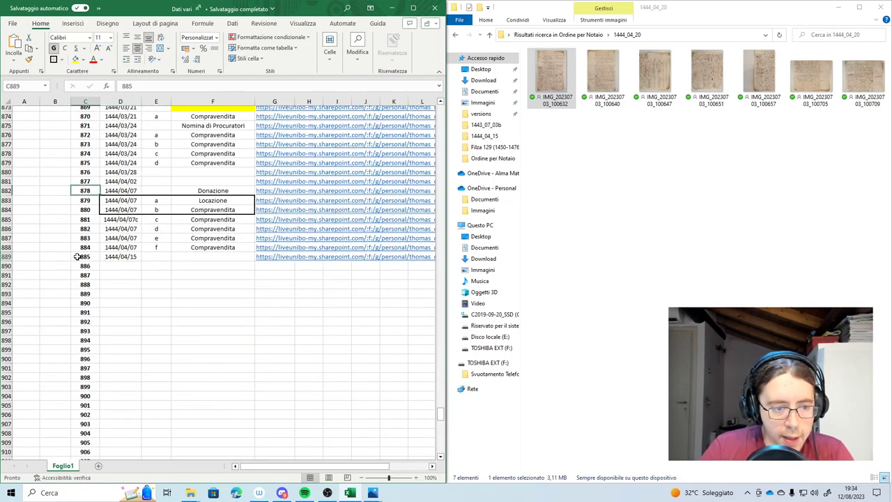
{"action": "left_click", "coordinate": [82, 60]}
{"action": "left_click", "coordinate": [108, 149]}
{"action": "left_click", "coordinate": [55, 201]}
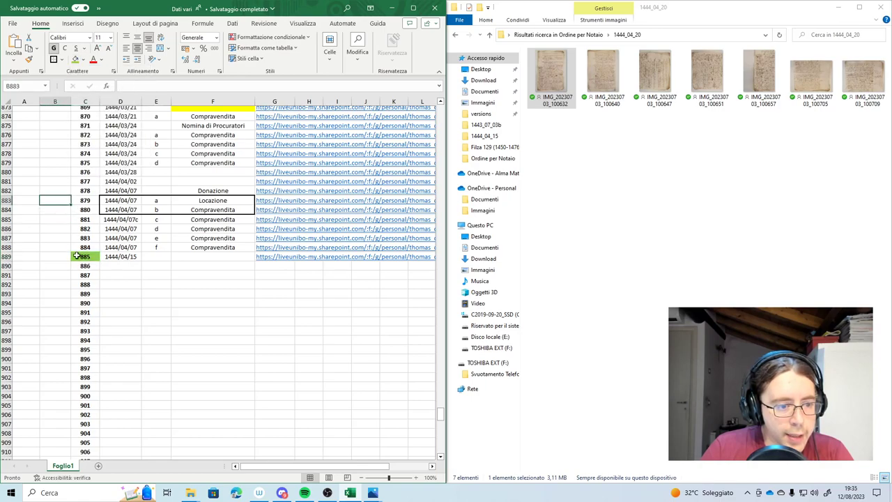
Attach the note 'Expletato pro me' to cell C889
{"action": "right_click", "coordinate": [78, 258]}
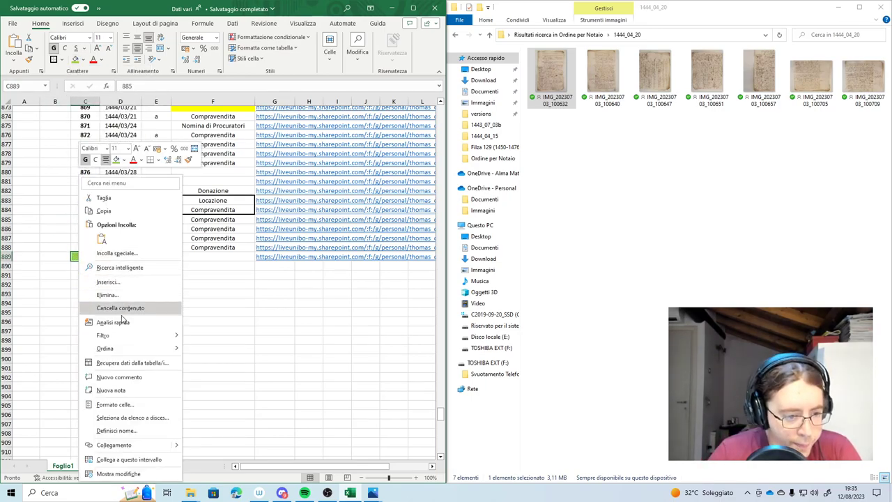
{"action": "left_click", "coordinate": [108, 390]}
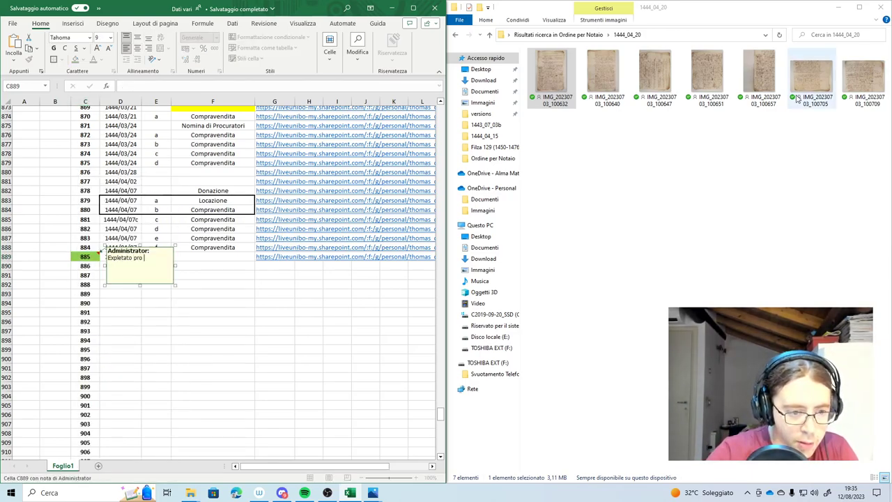
{"action": "left_click", "coordinate": [35, 203]}
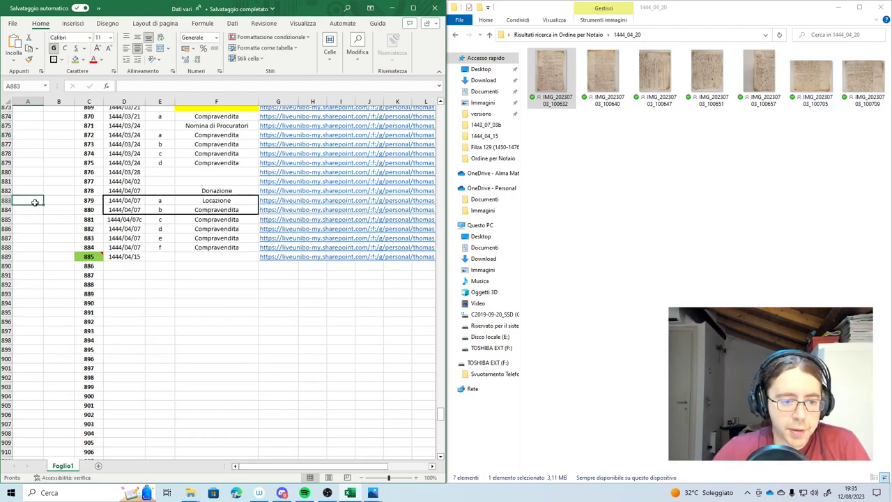
Enter the date 1444/04/20 and deed type Nomina di Procuratori in row 890
{"action": "double_click", "coordinate": [124, 266]}
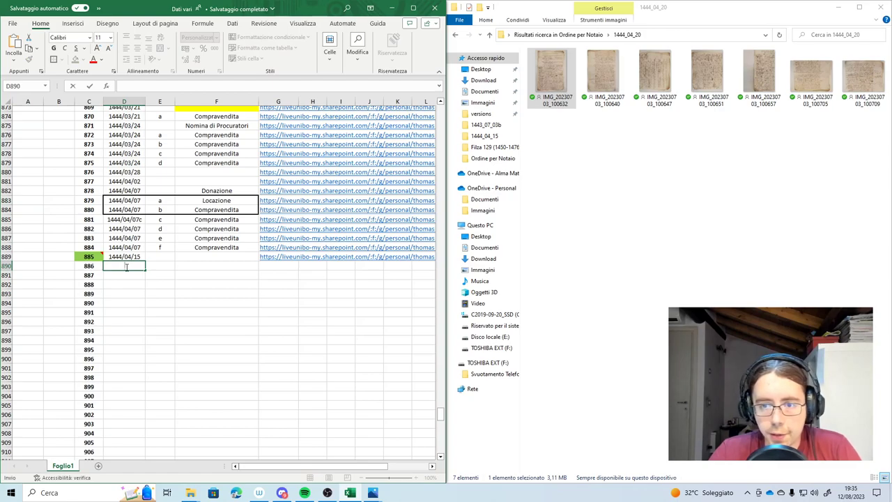
{"action": "type", "text": "2"}
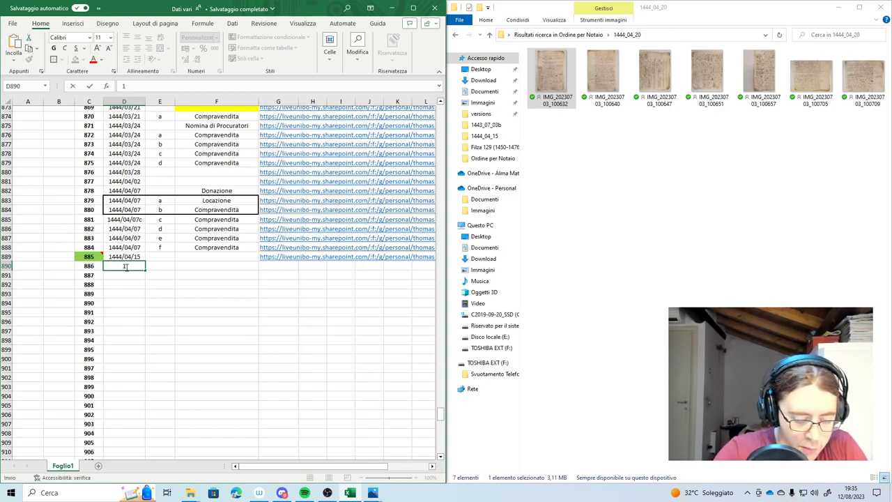
{"action": "type", "text": "444/04/20"}
{"action": "key", "text": "Tab"}
{"action": "key", "text": "Tab"}
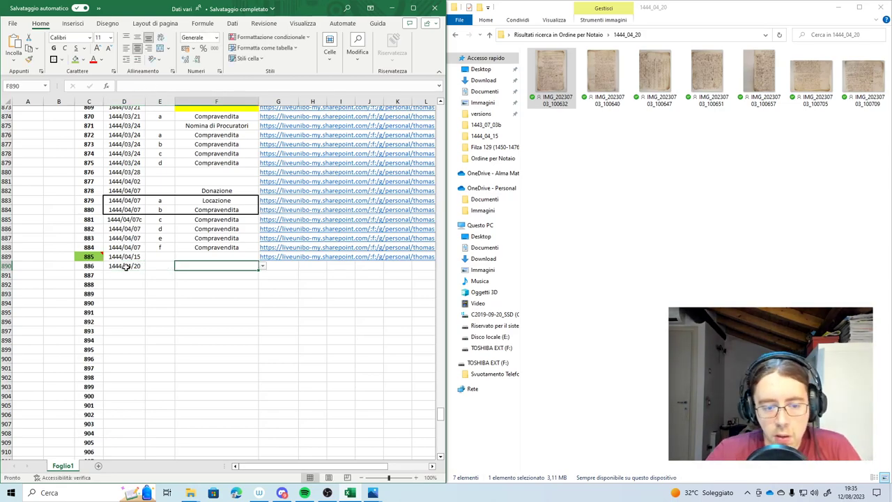
{"action": "type", "text": "nomina di Procuratori"}
{"action": "key", "text": "Tab"}
Create a view-only OneDrive share link for folder 1444_04_20 and paste it into G890
{"action": "left_click", "coordinate": [566, 448]}
{"action": "key", "text": "alt+Left"}
{"action": "right_click", "coordinate": [565, 457]}
{"action": "left_click", "coordinate": [604, 200]}
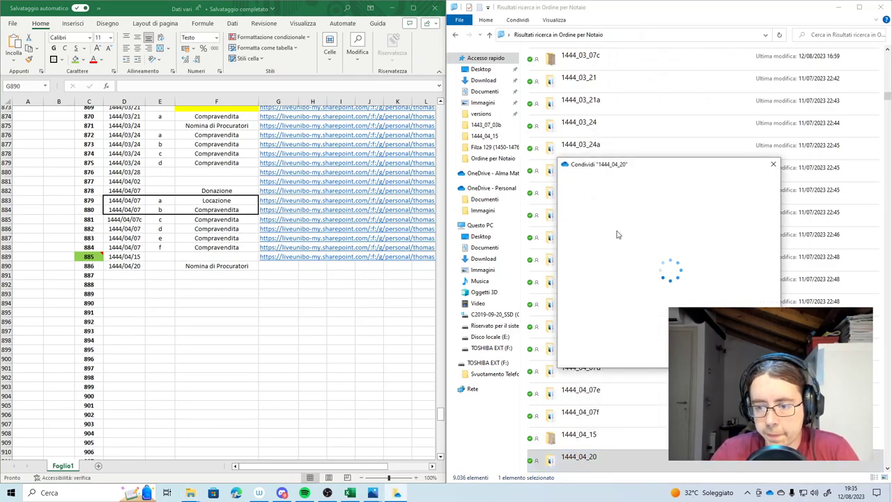
{"action": "left_click", "coordinate": [613, 348]}
{"action": "left_click", "coordinate": [596, 382]}
{"action": "left_click", "coordinate": [601, 418]}
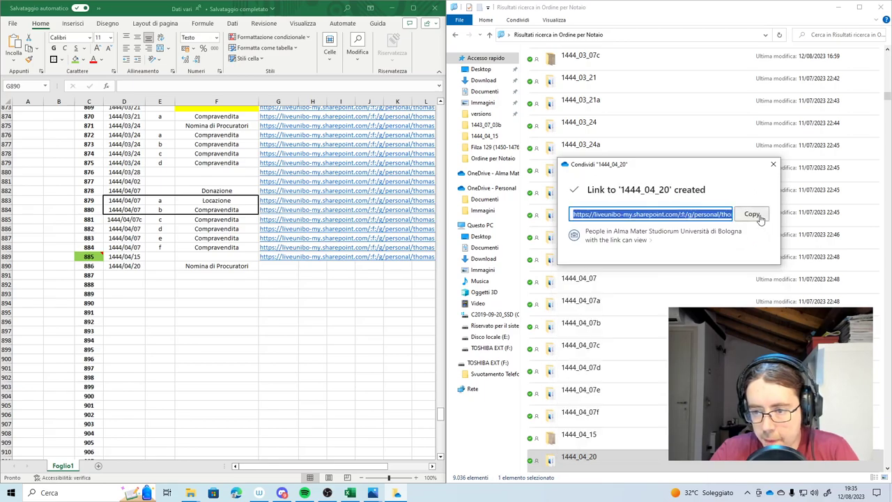
{"action": "double_click", "coordinate": [291, 265]}
{"action": "key", "text": "ctrl+v"}
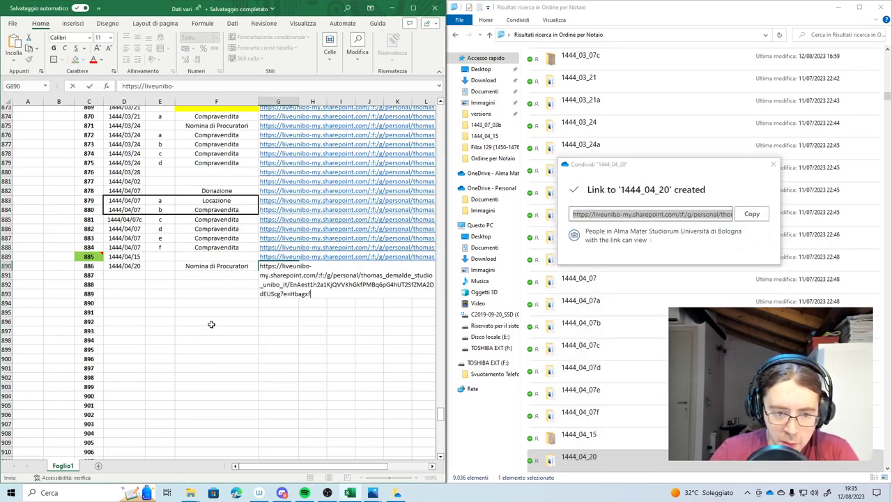
{"action": "left_click", "coordinate": [213, 322]}
{"action": "left_click", "coordinate": [773, 165]}
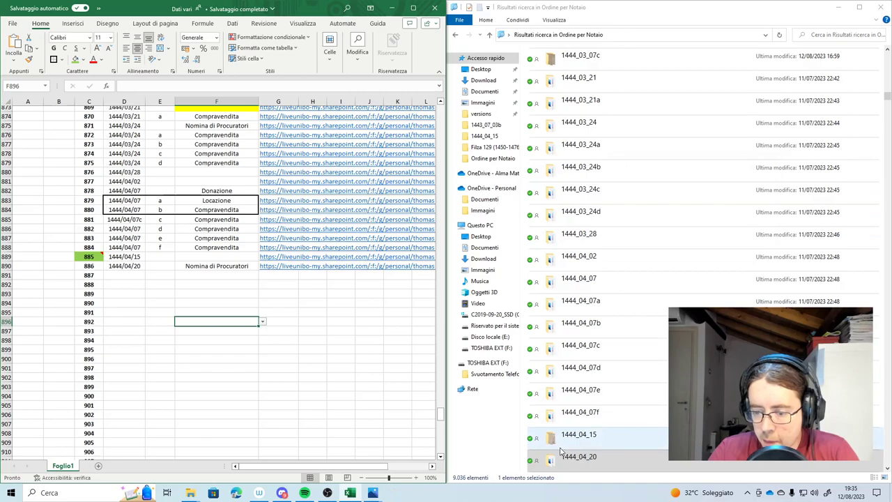
{"action": "double_click", "coordinate": [579, 457]}
Open IMG_20230703_100632.jpg and zoom in on the upper lines of the deed
{"action": "double_click", "coordinate": [562, 105]}
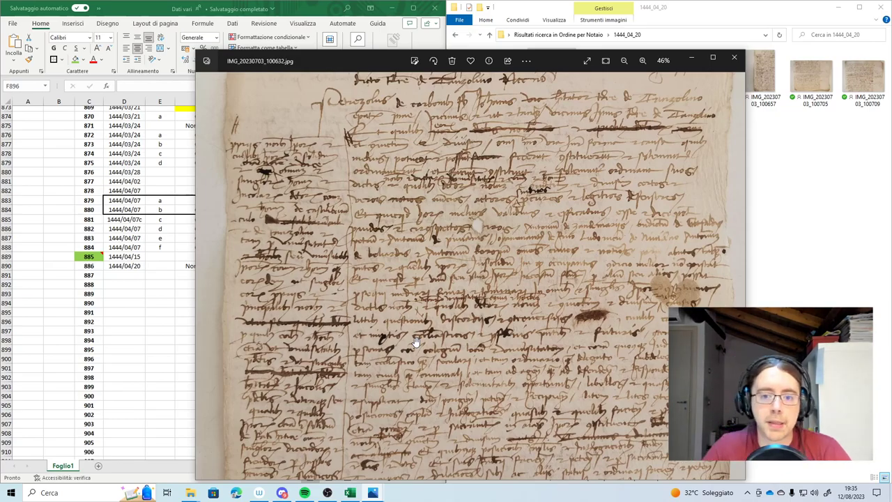
{"action": "scroll", "coordinate": [389, 225], "scroll_direction": "up", "scroll_amount": 3}
{"action": "left_click_drag", "start_coordinate": [389, 224], "coordinate": [353, 246]}
{"action": "scroll", "coordinate": [402, 272], "scroll_direction": "down", "scroll_amount": 1}
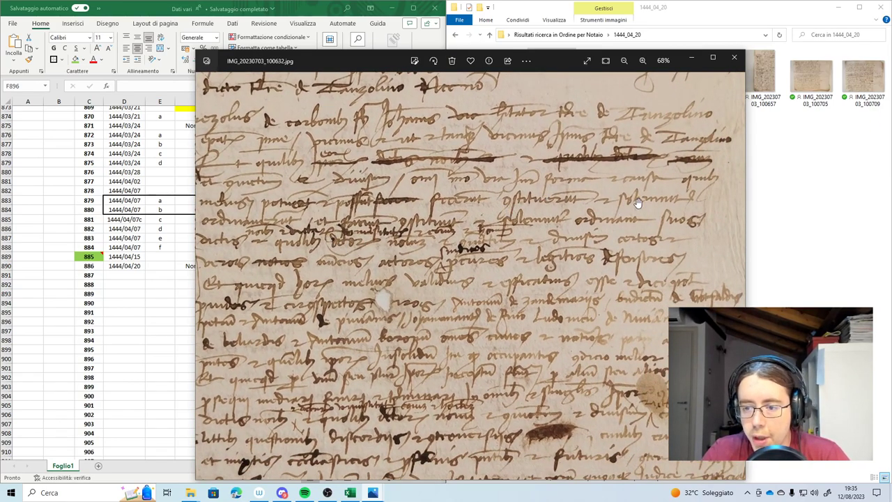
{"action": "left_click_drag", "start_coordinate": [235, 235], "coordinate": [319, 216]}
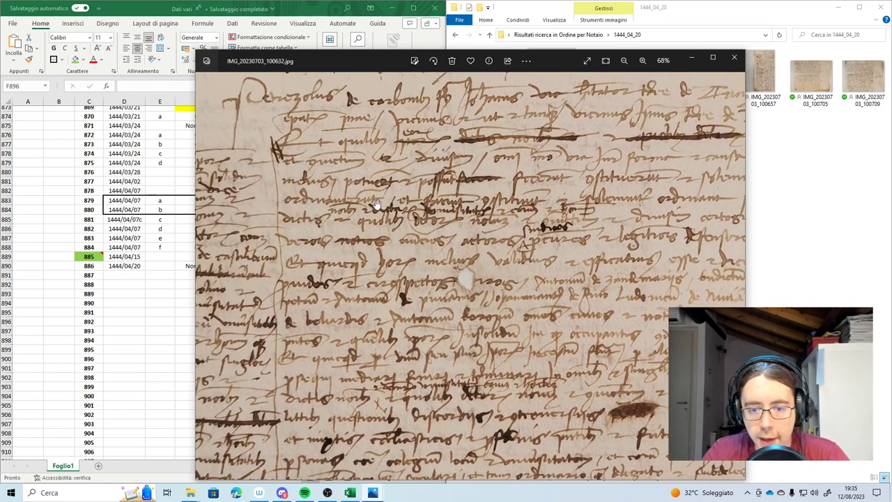
{"action": "left_click_drag", "start_coordinate": [375, 204], "coordinate": [346, 197]}
{"action": "mouse_move", "coordinate": [590, 215]}
{"action": "left_mouse_down"}
{"action": "mouse_move", "coordinate": [554, 207]}
{"action": "mouse_move", "coordinate": [585, 198]}
{"action": "left_mouse_up"}
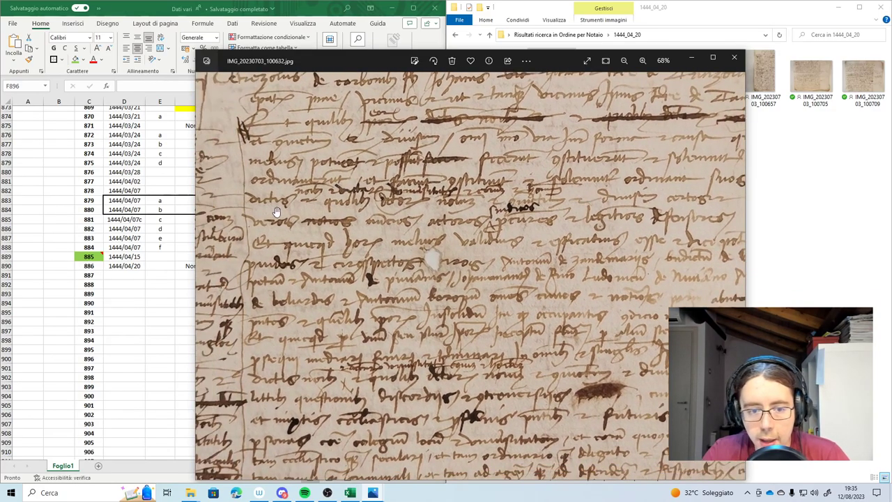
{"action": "mouse_move", "coordinate": [513, 209]}
{"action": "left_mouse_down"}
{"action": "mouse_move", "coordinate": [449, 209]}
{"action": "mouse_move", "coordinate": [605, 201]}
{"action": "left_mouse_up"}
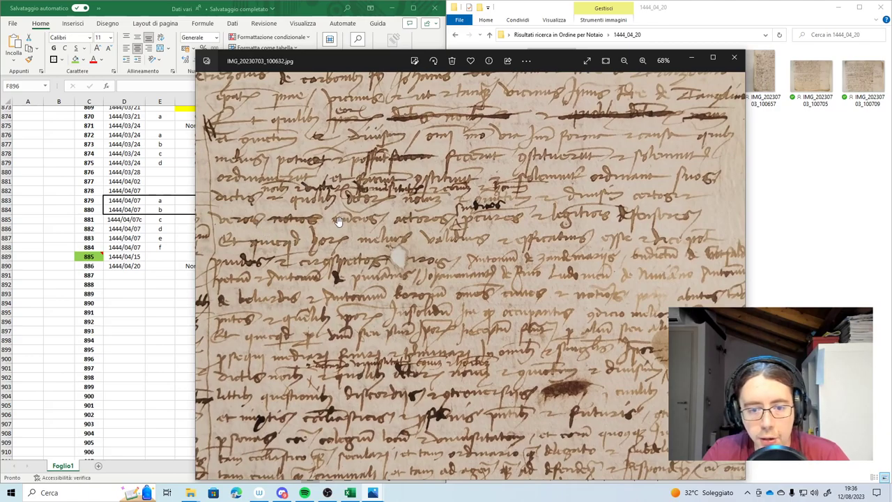
Pan along the enlarged handwritten lines to read the rest of the text
{"action": "scroll", "coordinate": [486, 228], "scroll_direction": "up", "scroll_amount": 2}
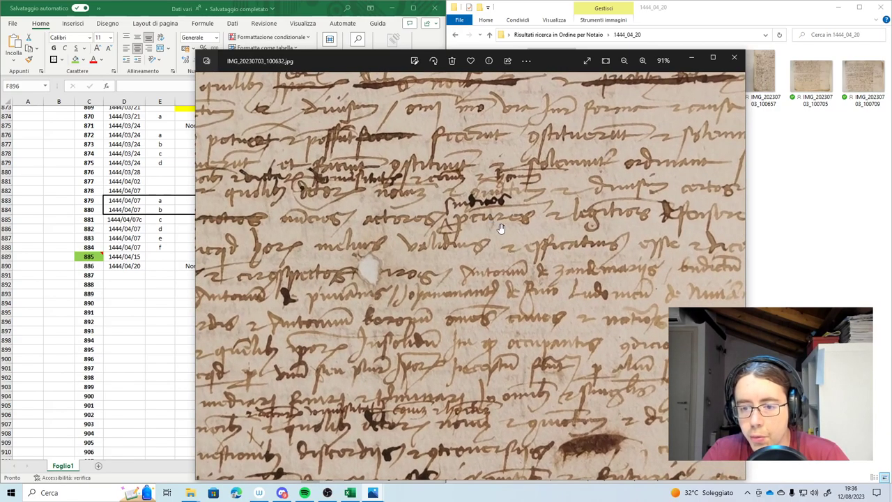
{"action": "left_click_drag", "start_coordinate": [589, 215], "coordinate": [567, 220]}
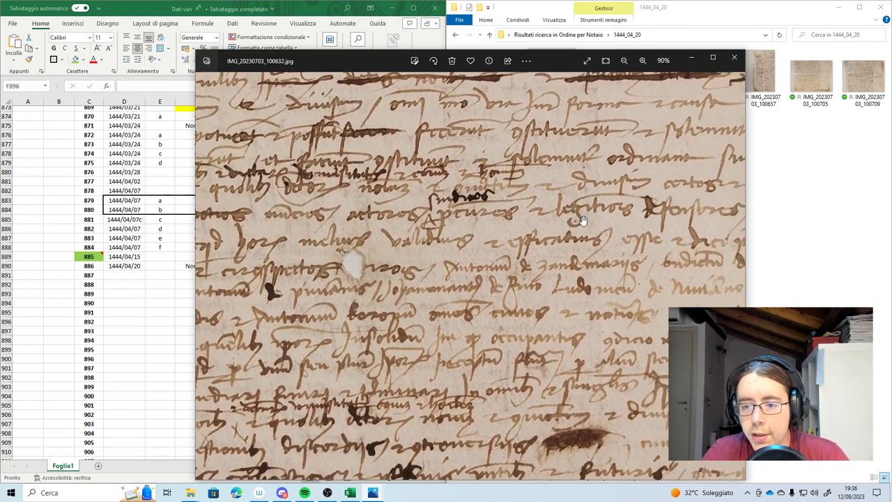
{"action": "left_click_drag", "start_coordinate": [622, 216], "coordinate": [608, 220]}
{"action": "scroll", "coordinate": [637, 216], "scroll_direction": "down", "scroll_amount": 2}
{"action": "left_click_drag", "start_coordinate": [253, 255], "coordinate": [334, 230]}
{"action": "scroll", "coordinate": [395, 211], "scroll_direction": "down", "scroll_amount": 2}
{"action": "left_click_drag", "start_coordinate": [607, 187], "coordinate": [542, 202]}
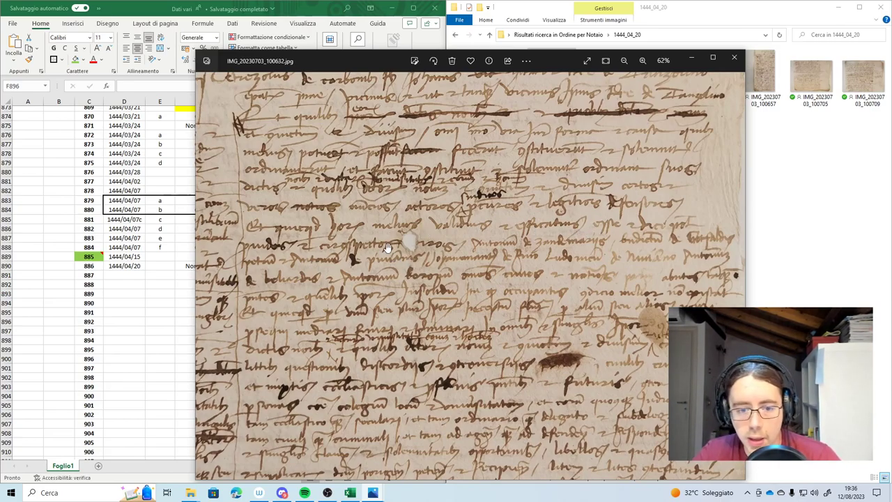
{"action": "scroll", "coordinate": [388, 247], "scroll_direction": "up", "scroll_amount": 2}
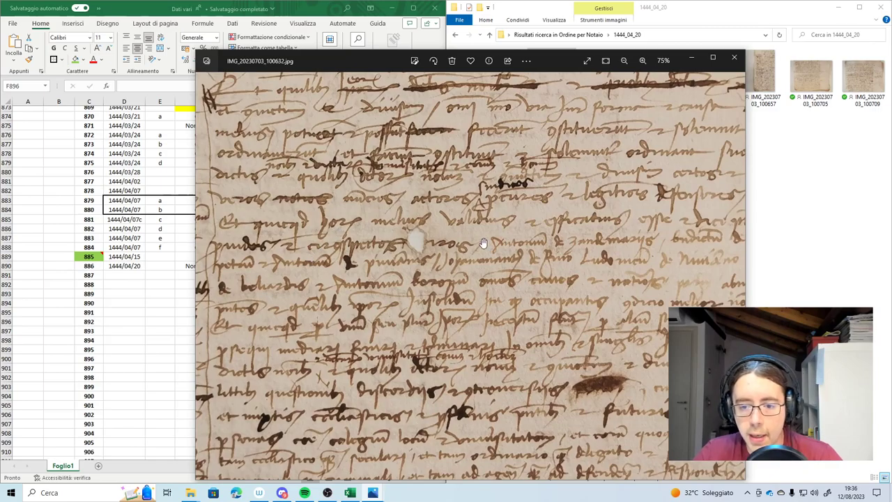
{"action": "scroll", "coordinate": [526, 259], "scroll_direction": "up", "scroll_amount": 4}
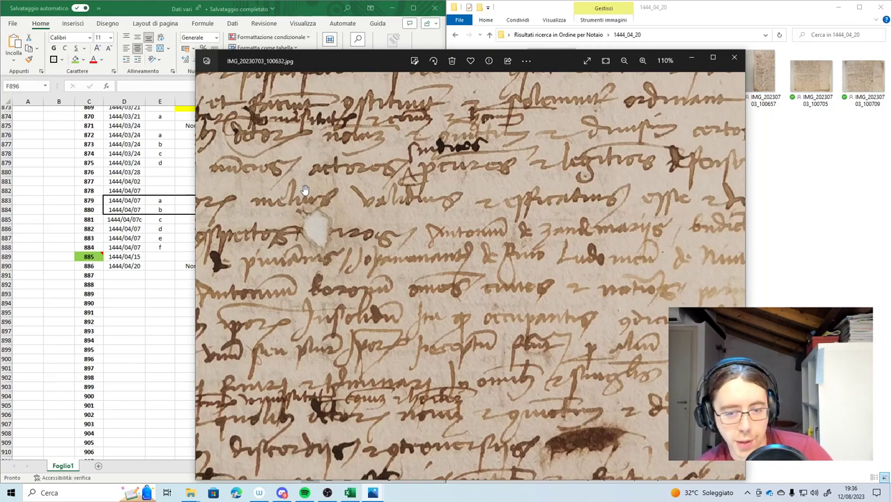
Zoom and pan across the middle lines of the manuscript to read them
{"action": "scroll", "coordinate": [442, 217], "scroll_direction": "down", "scroll_amount": 4}
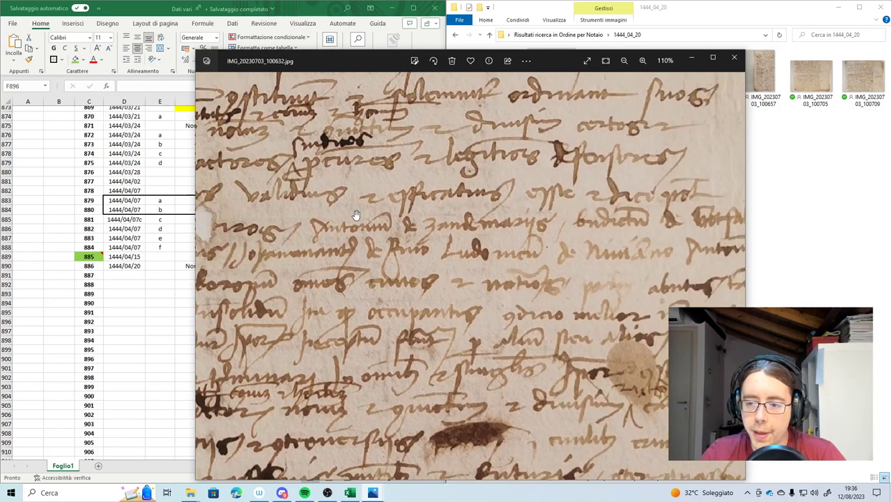
{"action": "left_click_drag", "start_coordinate": [681, 230], "coordinate": [597, 222]}
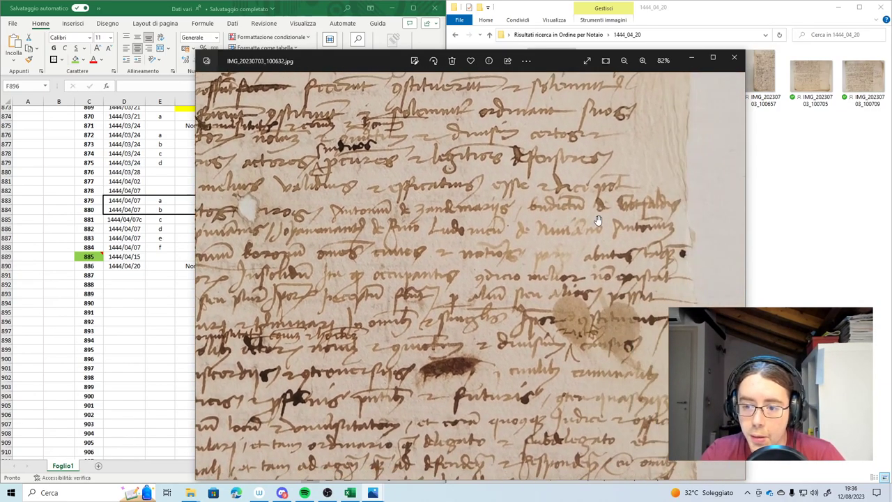
{"action": "left_click_drag", "start_coordinate": [320, 257], "coordinate": [482, 235]}
{"action": "left_click_drag", "start_coordinate": [374, 245], "coordinate": [413, 249]}
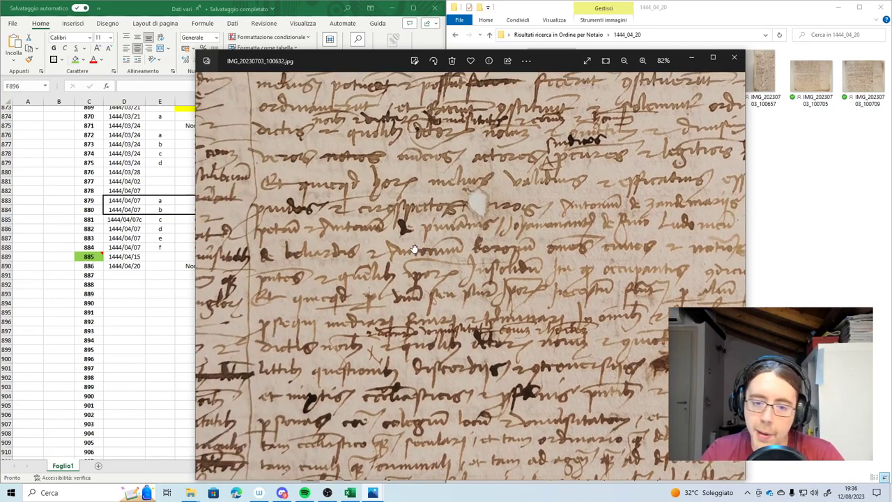
{"action": "scroll", "coordinate": [303, 244], "scroll_direction": "up", "scroll_amount": 4}
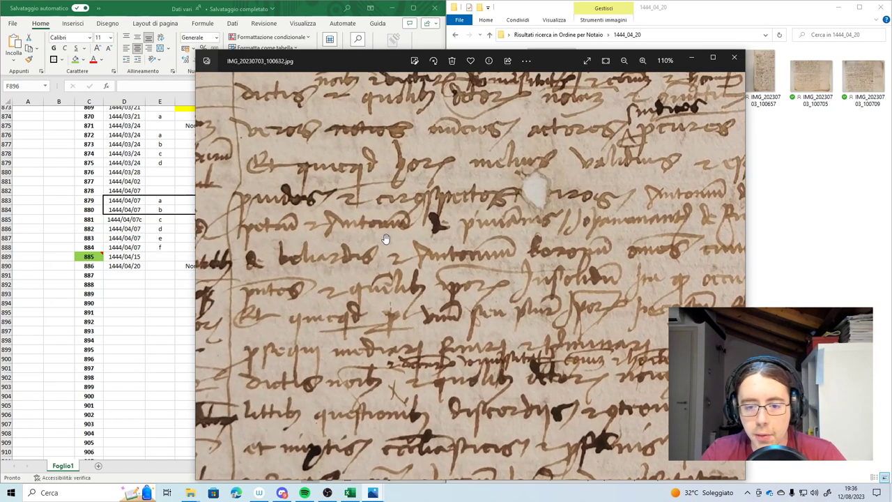
{"action": "left_click_drag", "start_coordinate": [589, 236], "coordinate": [550, 241]}
{"action": "scroll", "coordinate": [593, 279], "scroll_direction": "down", "scroll_amount": 3}
{"action": "scroll", "coordinate": [304, 277], "scroll_direction": "up", "scroll_amount": 3}
{"action": "left_click_drag", "start_coordinate": [321, 271], "coordinate": [358, 253]}
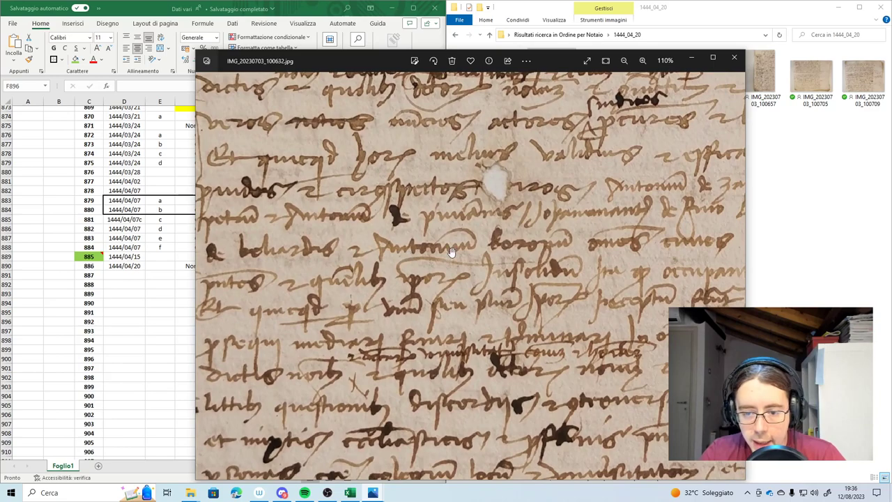
Read along the right part of the lines, then advance to IMG_20230703_100640.jpg
{"action": "scroll", "coordinate": [447, 253], "scroll_direction": "up", "scroll_amount": 2}
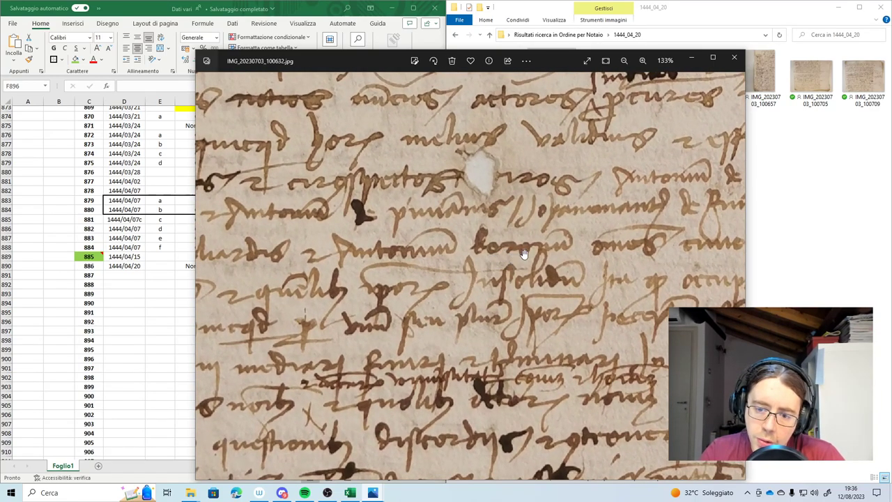
{"action": "left_click_drag", "start_coordinate": [576, 249], "coordinate": [537, 262]}
{"action": "scroll", "coordinate": [530, 245], "scroll_direction": "down", "scroll_amount": 3}
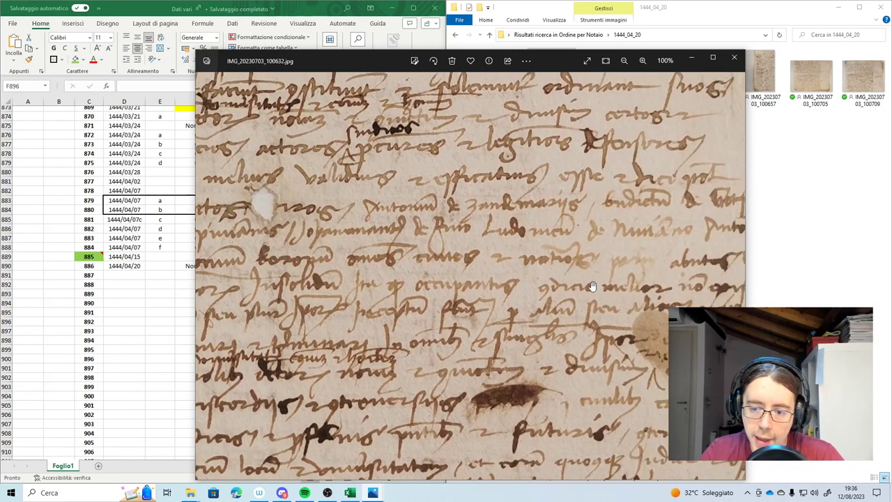
{"action": "scroll", "coordinate": [599, 271], "scroll_direction": "up", "scroll_amount": 2}
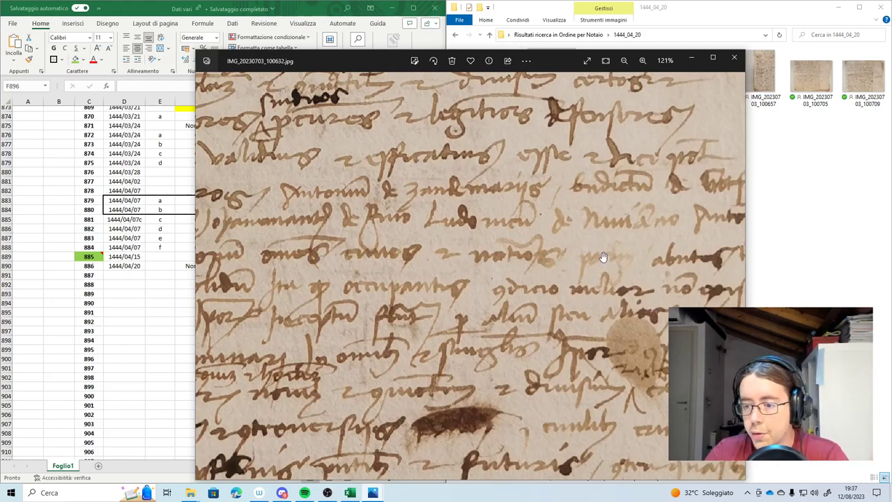
{"action": "left_click_drag", "start_coordinate": [604, 259], "coordinate": [567, 268]}
{"action": "scroll", "coordinate": [566, 268], "scroll_direction": "down", "scroll_amount": 10}
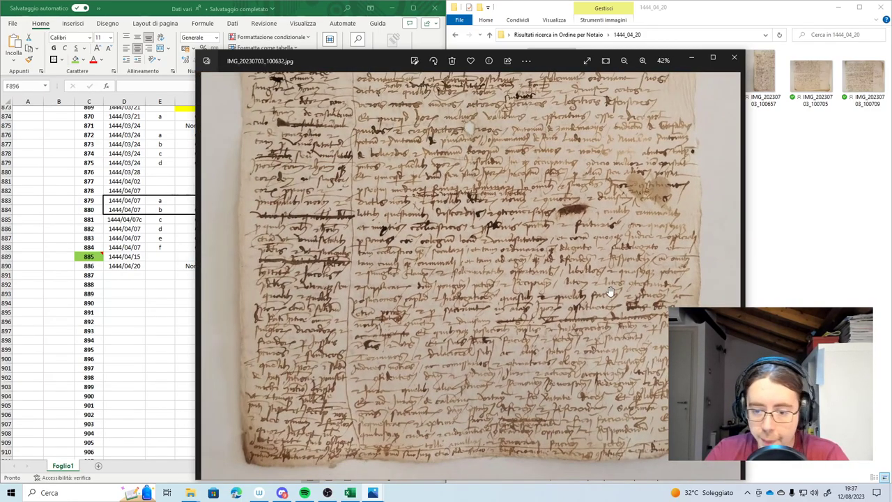
{"action": "scroll", "coordinate": [498, 319], "scroll_direction": "up", "scroll_amount": 3}
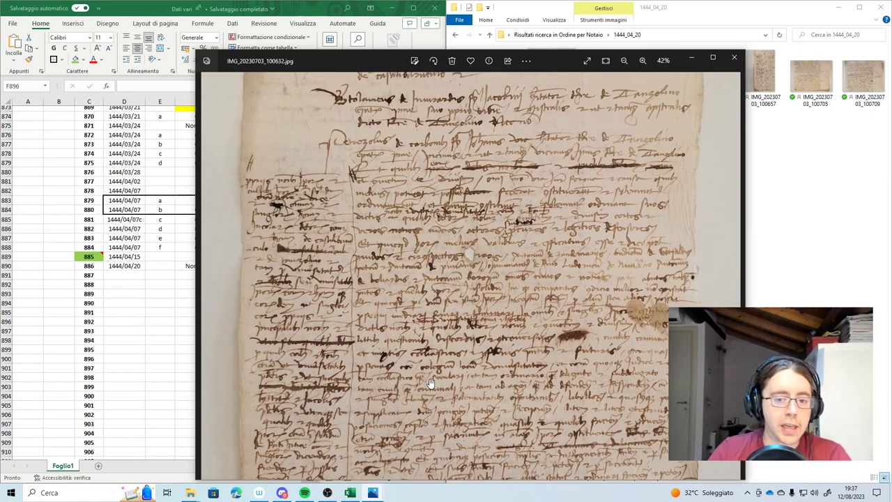
{"action": "scroll", "coordinate": [436, 200], "scroll_direction": "down", "scroll_amount": 3}
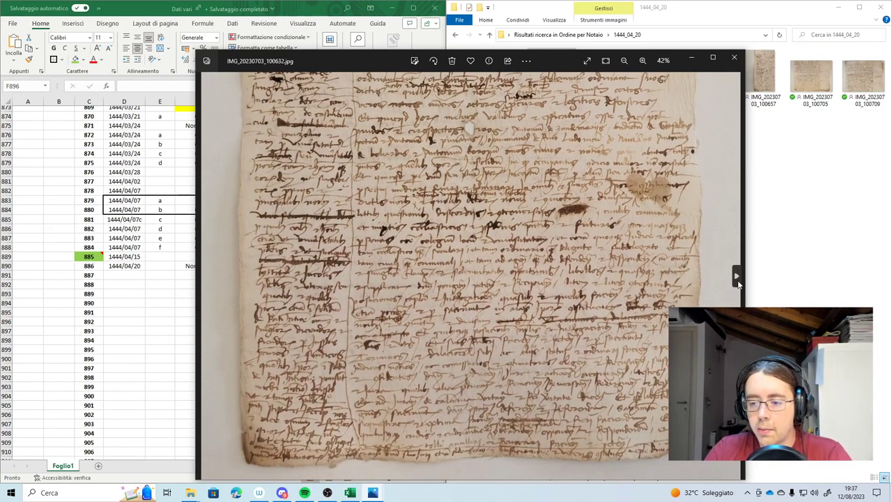
{"action": "left_click", "coordinate": [736, 276]}
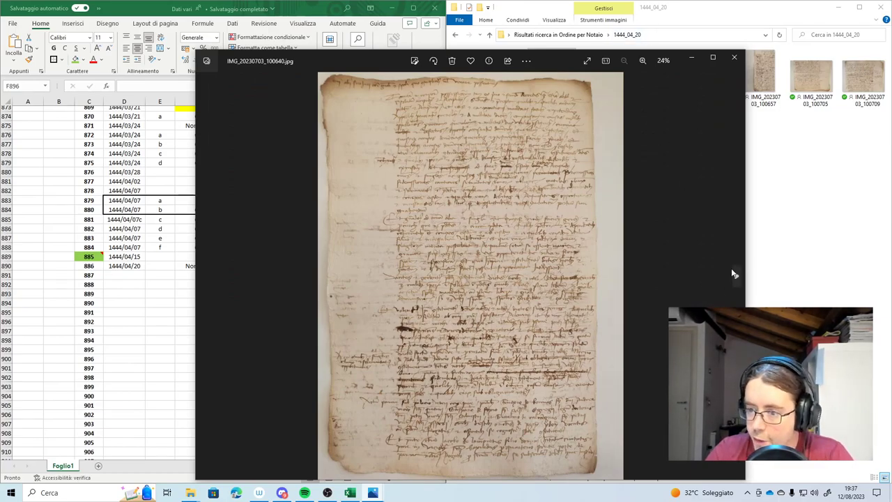
{"action": "left_click", "coordinate": [734, 274]}
Close the photo viewer and select D891, cancelling a stray entry there
{"action": "left_click", "coordinate": [726, 60]}
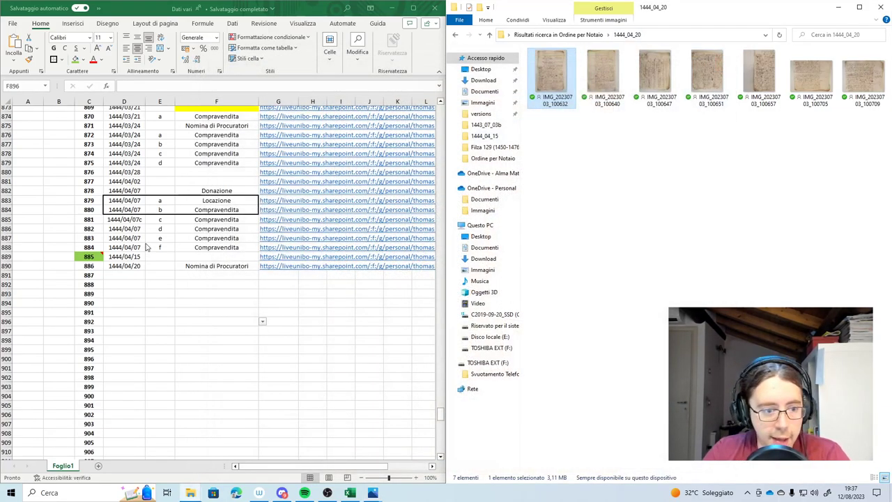
{"action": "left_click", "coordinate": [115, 278]}
{"action": "double_click", "coordinate": [115, 275]}
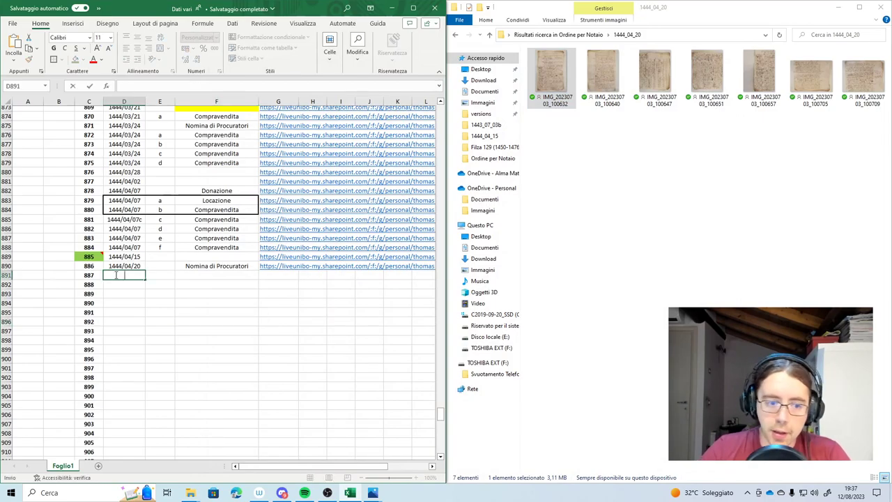
{"action": "type", "text": "1"}
{"action": "key", "text": "Escape"}
View the 1444_04_21 deed photos and paste the folder's share link into G891
{"action": "double_click", "coordinate": [550, 73]}
{"action": "scroll", "coordinate": [379, 204], "scroll_direction": "down", "scroll_amount": 3}
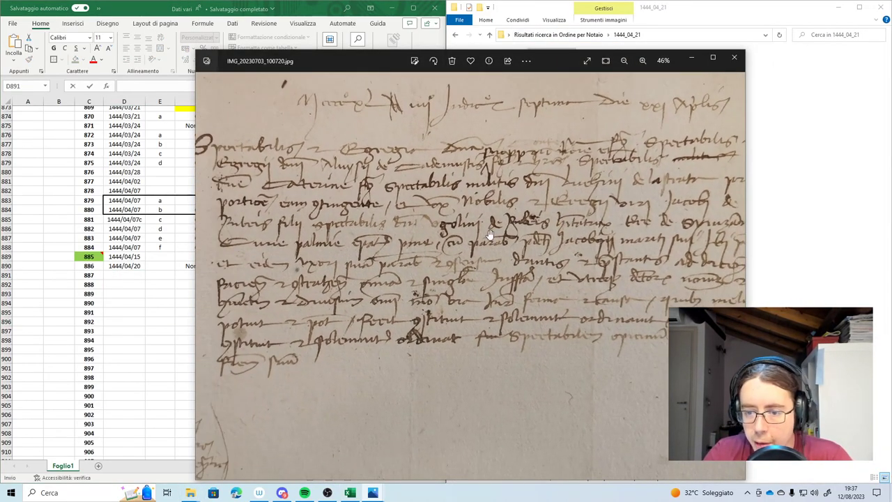
{"action": "scroll", "coordinate": [373, 270], "scroll_direction": "down", "scroll_amount": 10}
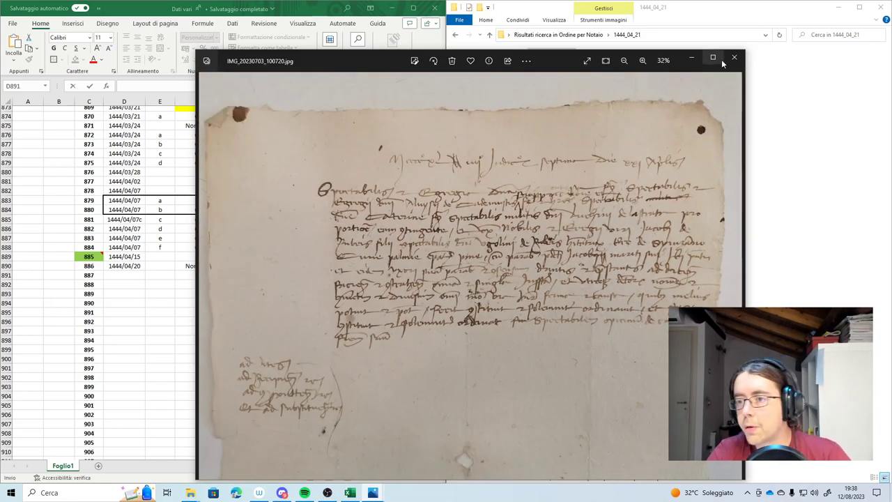
{"action": "scroll", "coordinate": [257, 363], "scroll_direction": "down", "scroll_amount": 3}
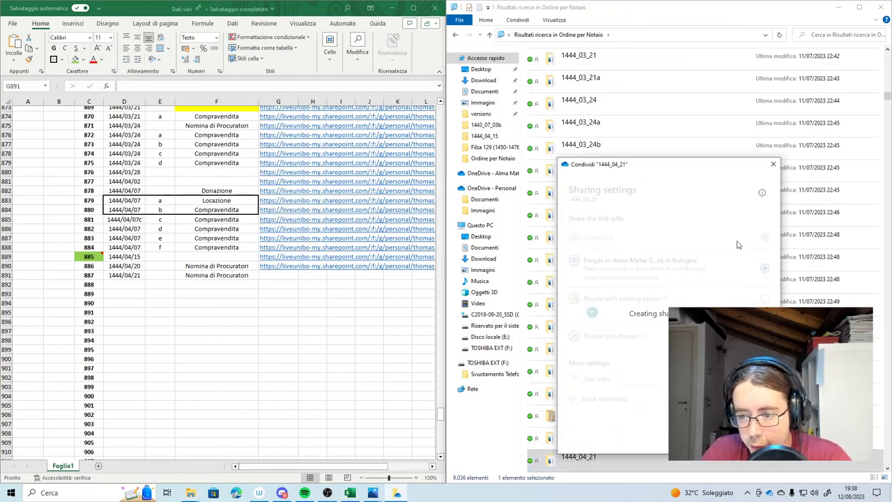
{"action": "key", "text": "ctrl+v"}
{"action": "left_click", "coordinate": [124, 349]}
Open deed folder 1444_04_21a and view its first manuscript photo
{"action": "left_click", "coordinate": [108, 284]}
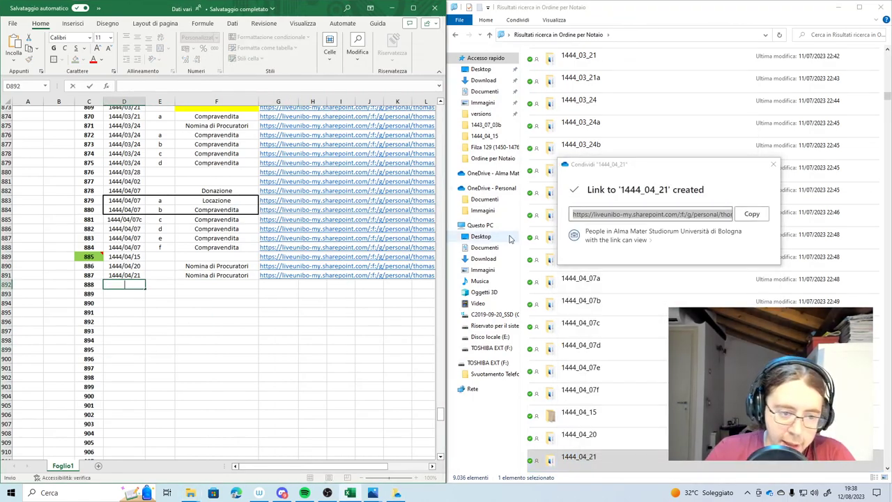
{"action": "scroll", "coordinate": [595, 414], "scroll_direction": "down", "scroll_amount": 1}
{"action": "double_click", "coordinate": [595, 413]}
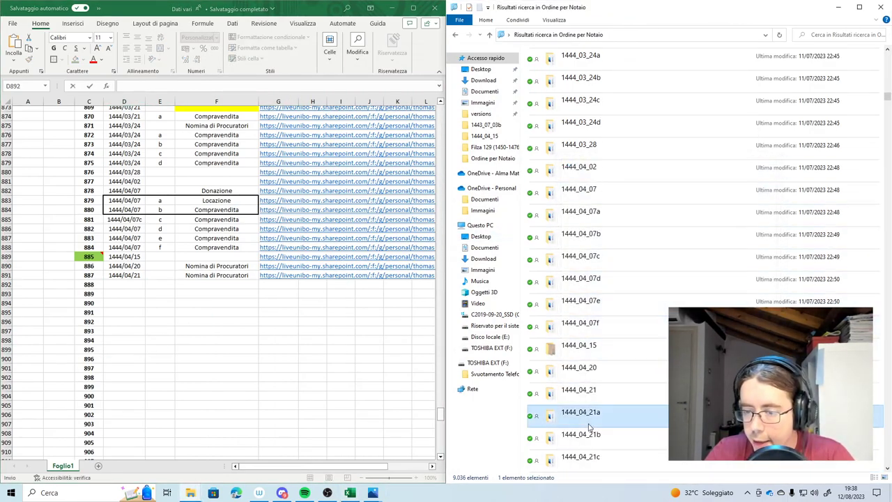
{"action": "double_click", "coordinate": [545, 78]}
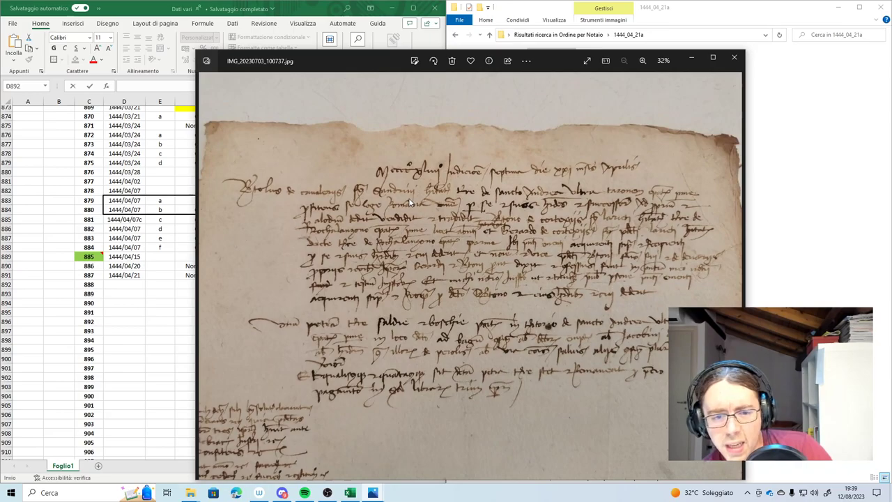
{"action": "scroll", "coordinate": [410, 203], "scroll_direction": "up", "scroll_amount": 3}
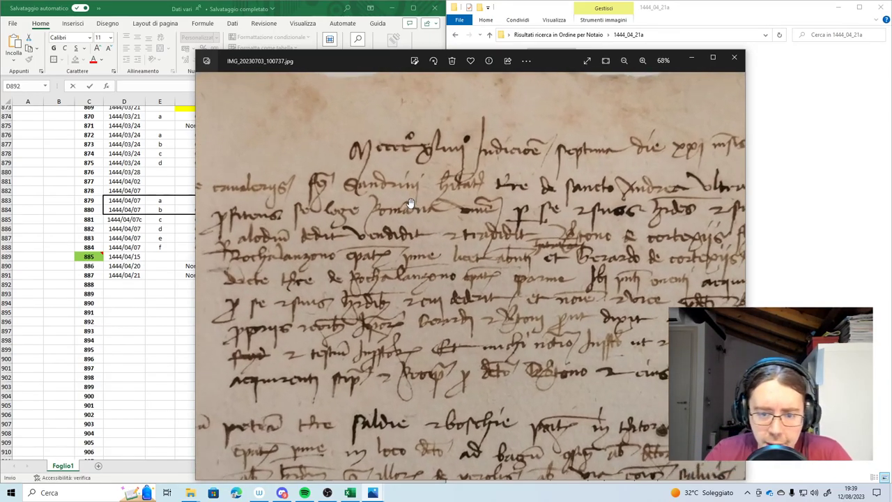
{"action": "left_click", "coordinate": [734, 57]}
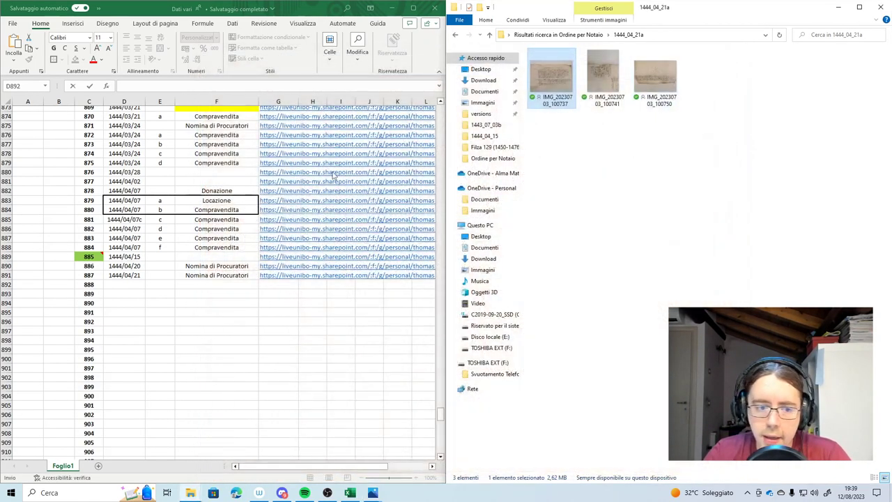
Enter the date 1444/04/21 in D892 and Compravendita in F892
{"action": "left_click", "coordinate": [128, 285]}
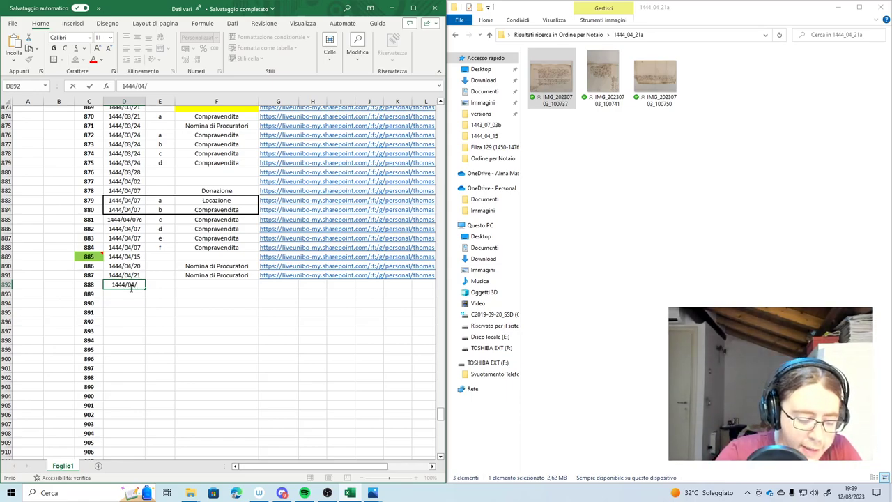
{"action": "left_click", "coordinate": [192, 284]}
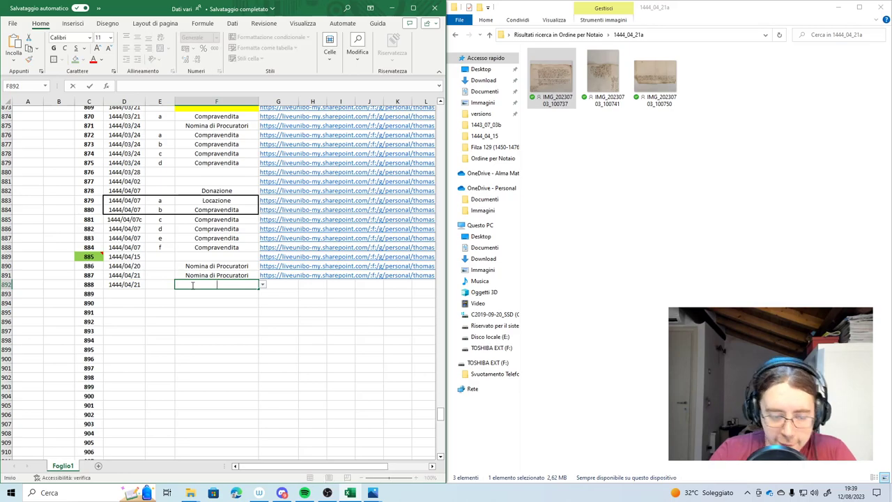
{"action": "type", "text": "Com"}
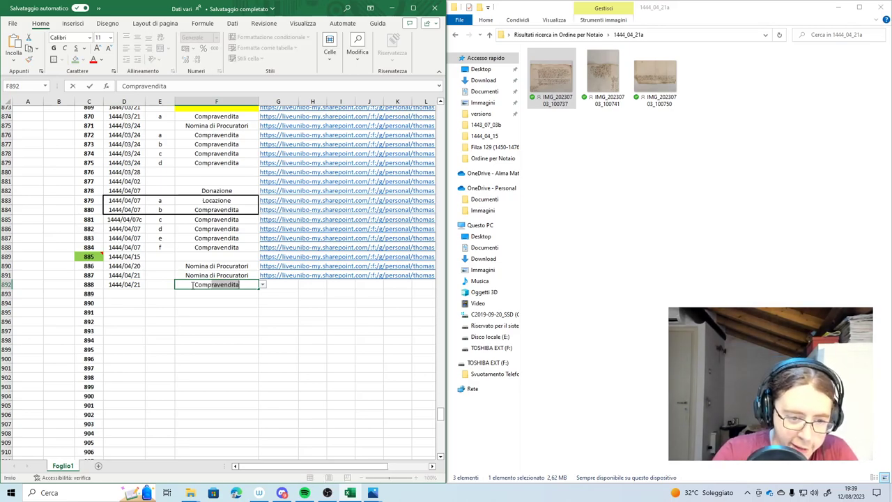
{"action": "type", "text": "pra"}
{"action": "key", "text": "Tab"}
Create a view-only share link for folder 1444_04_21a
{"action": "scroll", "coordinate": [193, 284], "scroll_direction": "up", "scroll_amount": 1}
{"action": "left_click", "coordinate": [591, 35]}
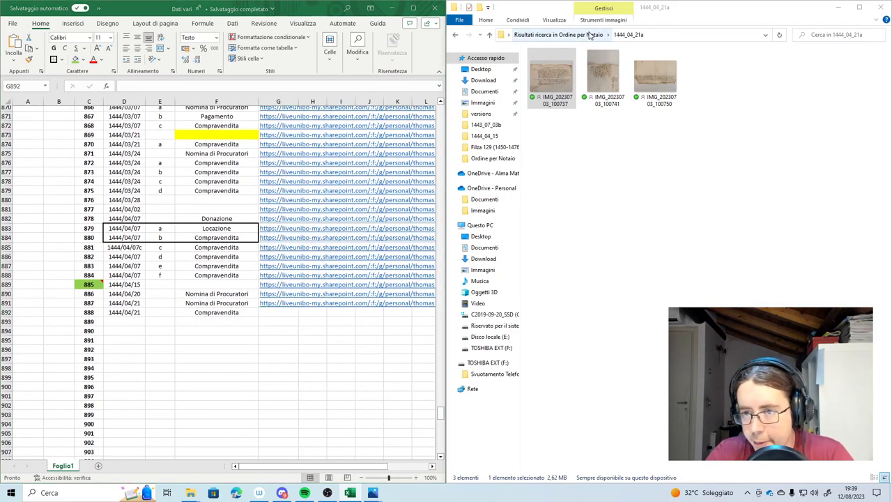
{"action": "right_click", "coordinate": [586, 461]}
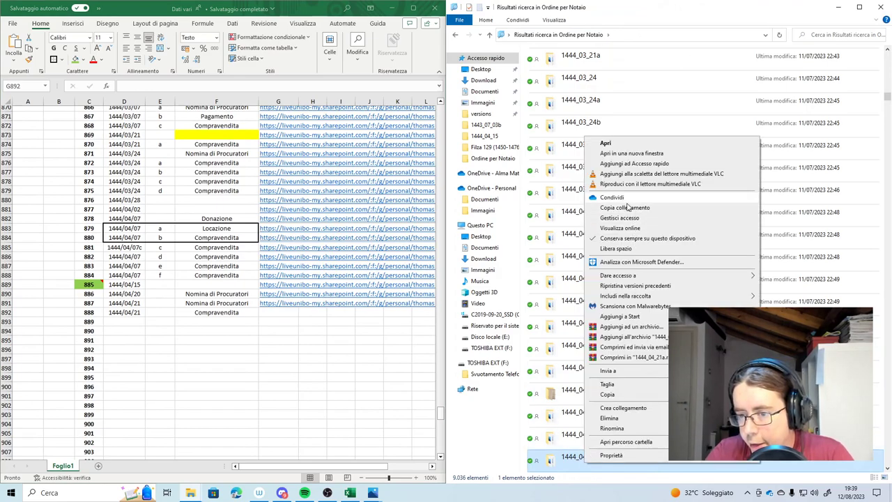
{"action": "left_click", "coordinate": [627, 208]}
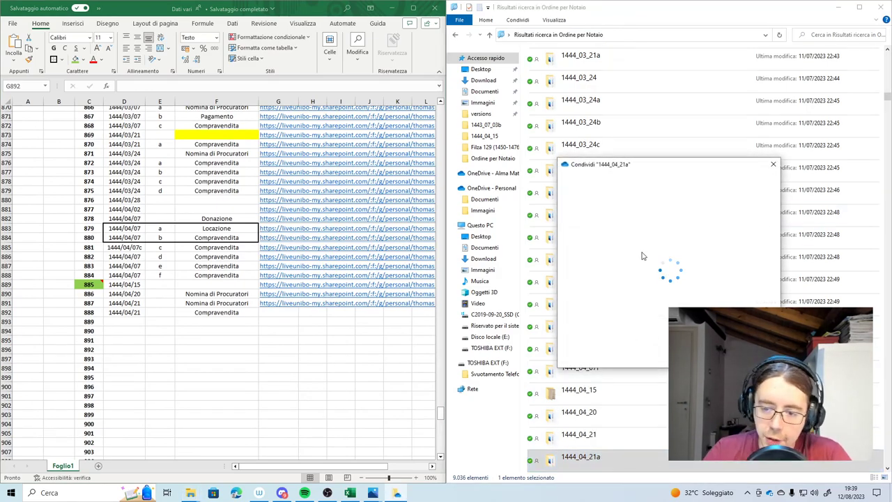
{"action": "left_click", "coordinate": [648, 239]}
{"action": "left_click", "coordinate": [599, 378]}
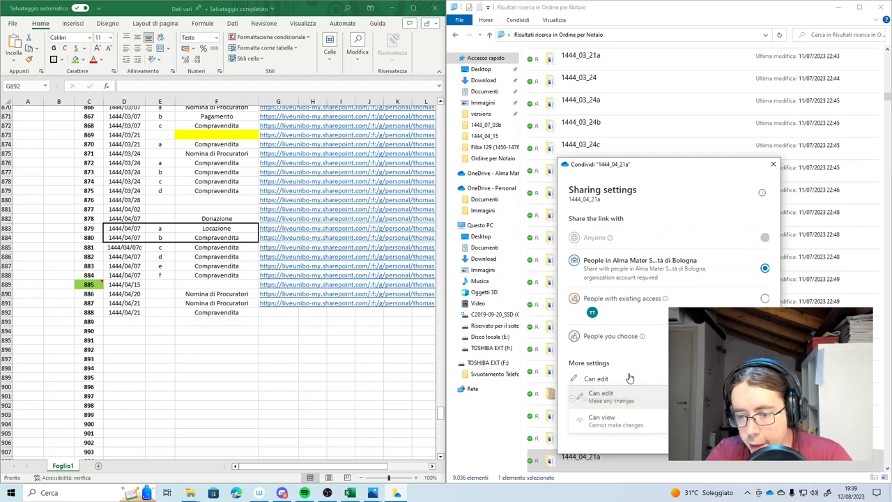
{"action": "left_click", "coordinate": [599, 409]}
{"action": "left_click", "coordinate": [732, 435]}
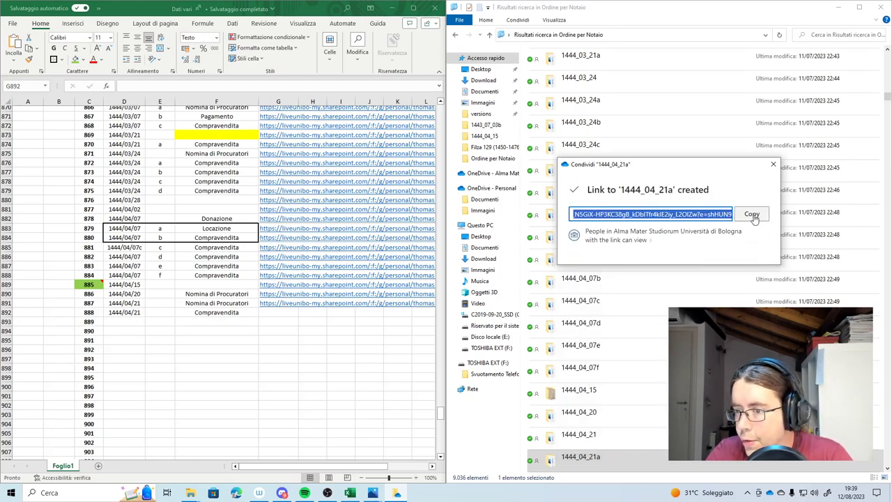
Copy the 1444_04_21a link into G892 and move to D893
{"action": "left_click", "coordinate": [286, 319]}
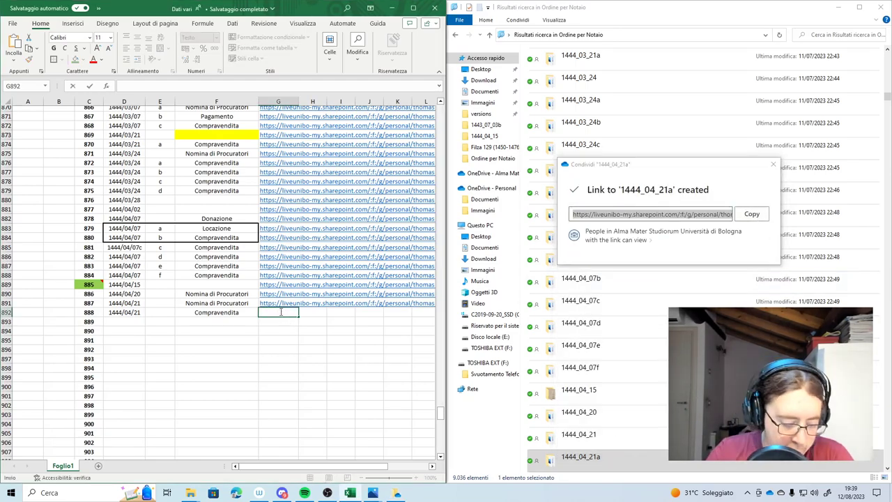
{"action": "left_click", "coordinate": [209, 357]}
{"action": "double_click", "coordinate": [120, 321]}
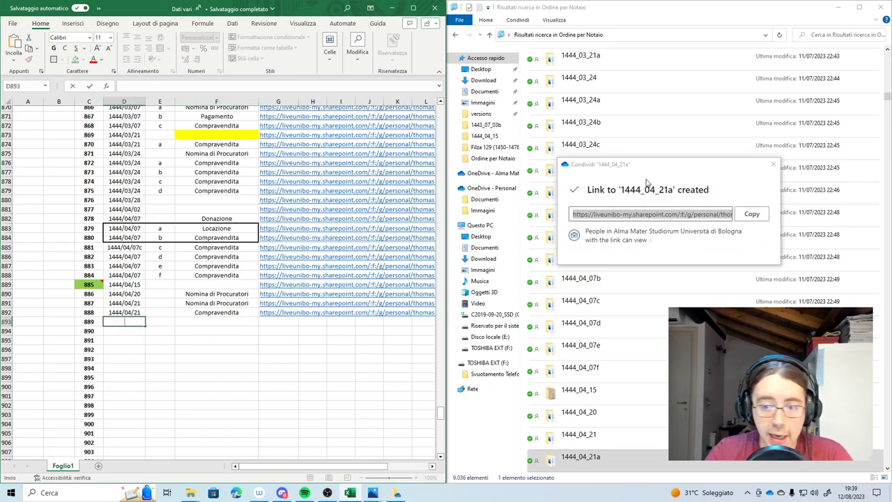
Inspect the first manuscript photo of deed folder 1444_04_21b, including its margin
{"action": "left_click", "coordinate": [773, 164]}
{"action": "scroll", "coordinate": [547, 377], "scroll_direction": "down", "scroll_amount": 1}
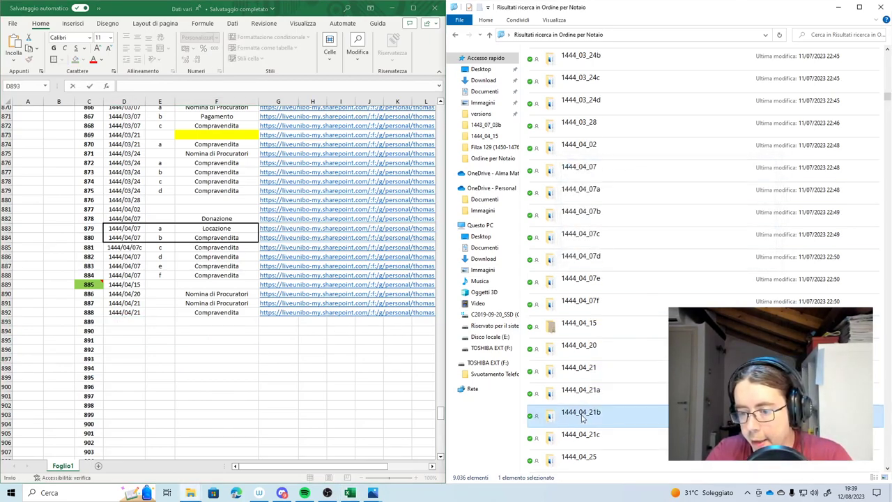
{"action": "double_click", "coordinate": [551, 410]}
{"action": "double_click", "coordinate": [551, 71]}
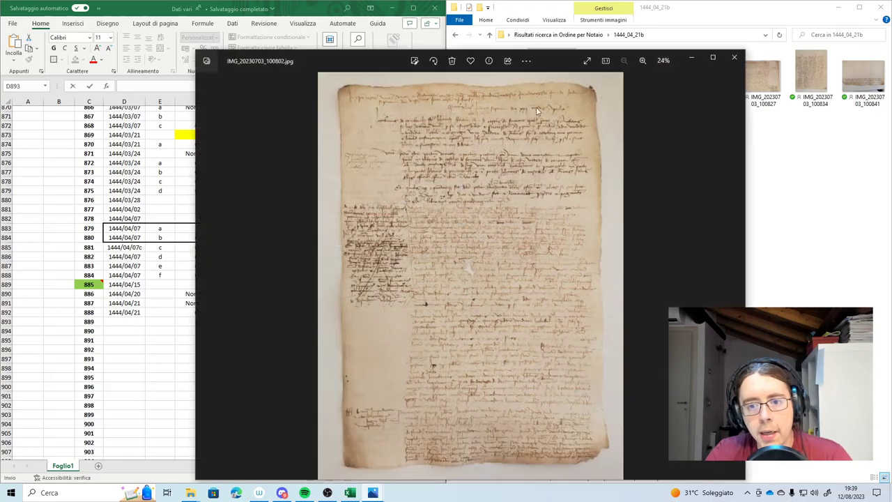
{"action": "scroll", "coordinate": [444, 158], "scroll_direction": "up", "scroll_amount": 2}
{"action": "scroll", "coordinate": [445, 159], "scroll_direction": "up", "scroll_amount": 3}
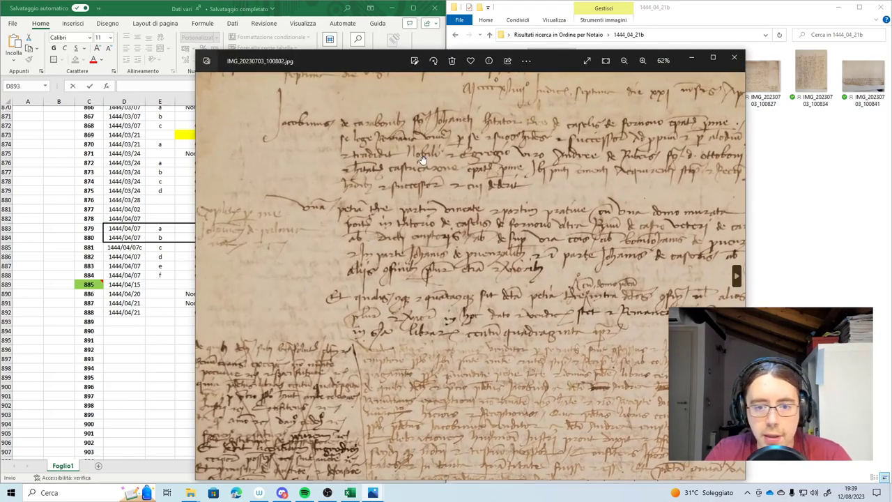
{"action": "scroll", "coordinate": [562, 184], "scroll_direction": "up", "scroll_amount": 1}
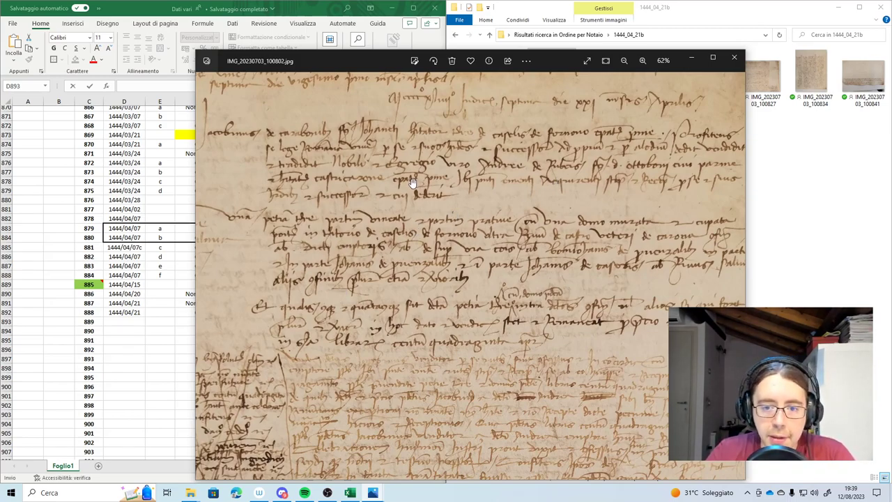
{"action": "left_click_drag", "start_coordinate": [687, 114], "coordinate": [635, 124]}
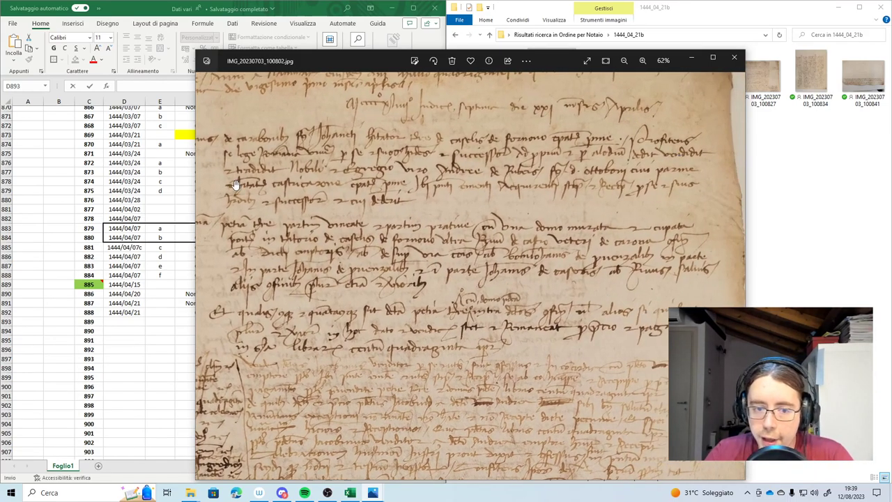
{"action": "left_click", "coordinate": [734, 57]}
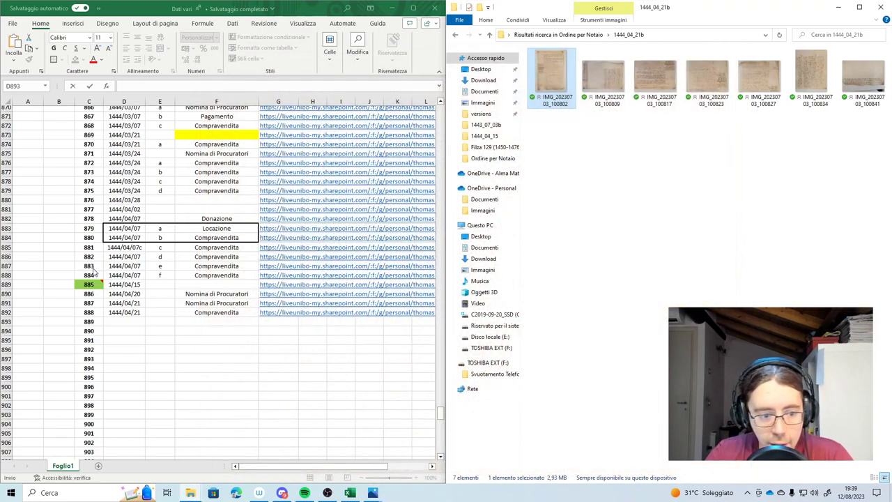
Record row 893 as date 1444/04/21, ID letter b, deed type Compravendita
{"action": "left_click", "coordinate": [129, 320]}
{"action": "type", "text": "1444/04/"}
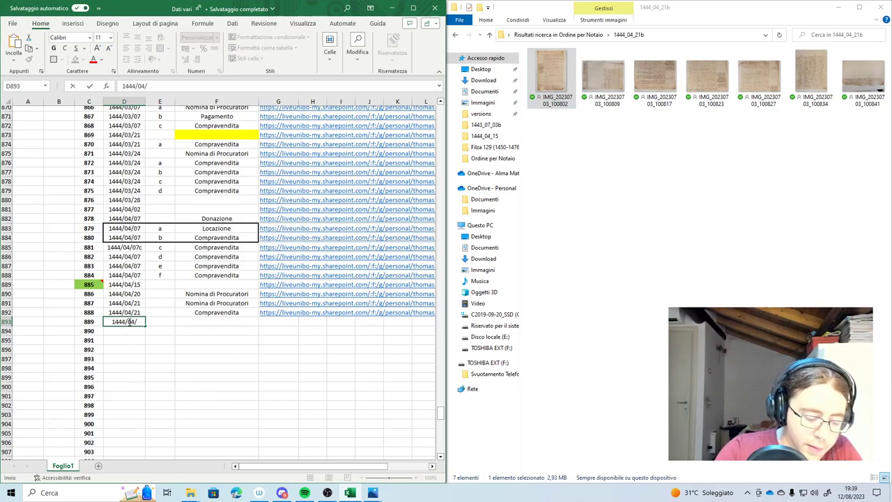
{"action": "type", "text": "21"}
{"action": "key", "text": "Tab"}
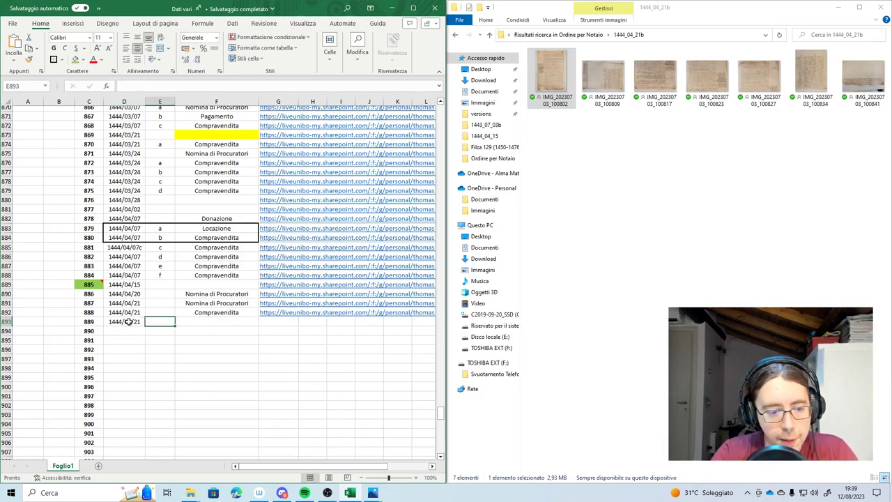
{"action": "type", "text": "b"}
{"action": "key", "text": "Tab"}
{"action": "type", "text": "com"}
{"action": "key", "text": "Return"}
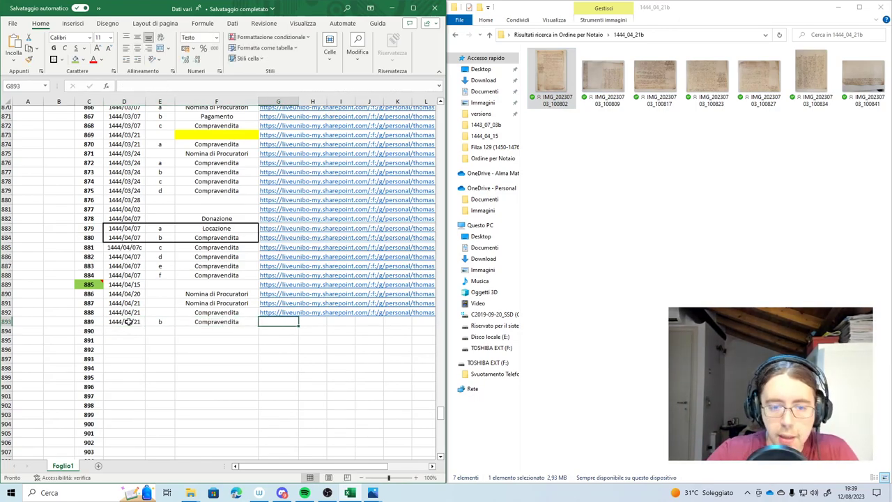
{"action": "left_click", "coordinate": [217, 339]}
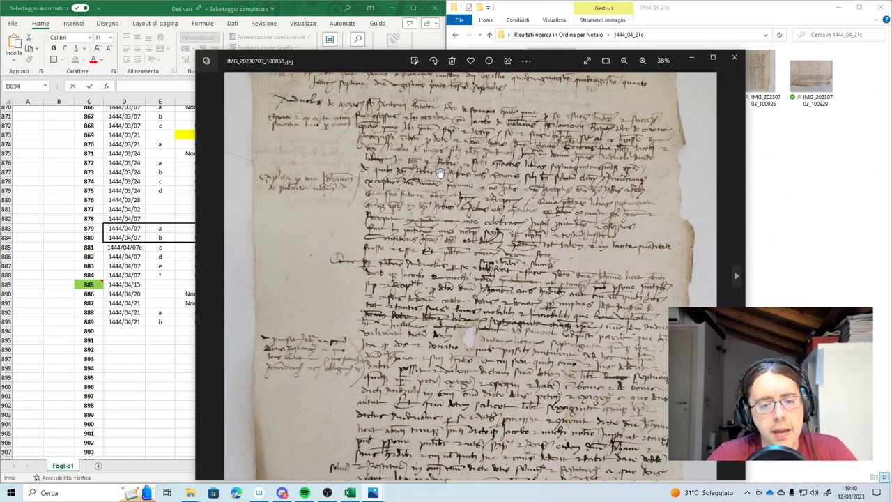
Enter date 1444/04/21 and ID letter c in row 894
{"action": "scroll", "coordinate": [440, 173], "scroll_direction": "up", "scroll_amount": 2}
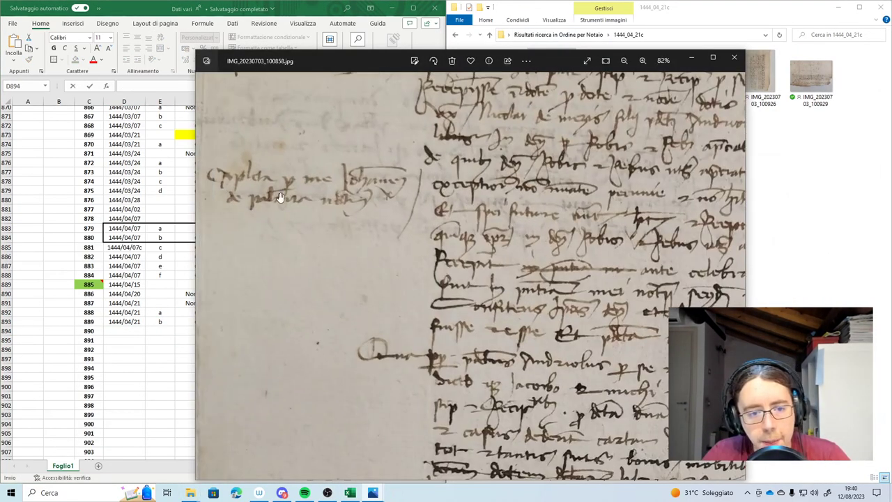
{"action": "left_click", "coordinate": [734, 57]}
{"action": "type", "text": "1444/"}
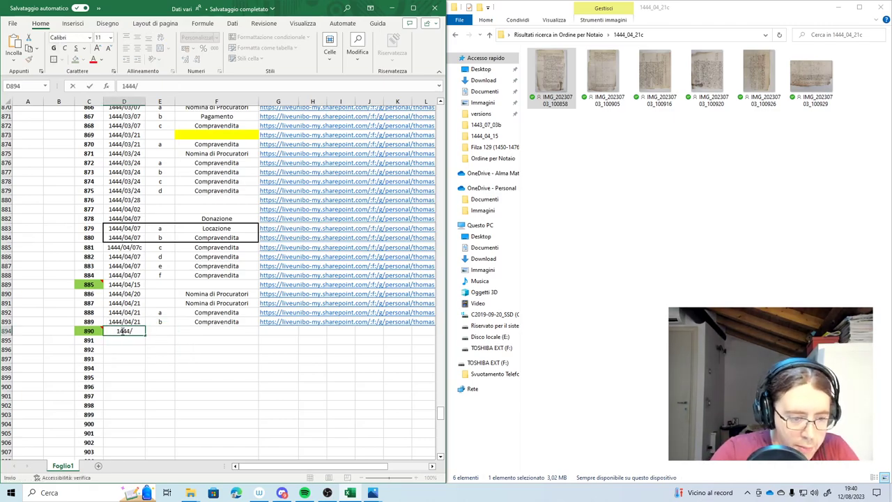
{"action": "type", "text": "04/21"}
{"action": "key", "text": "Tab"}
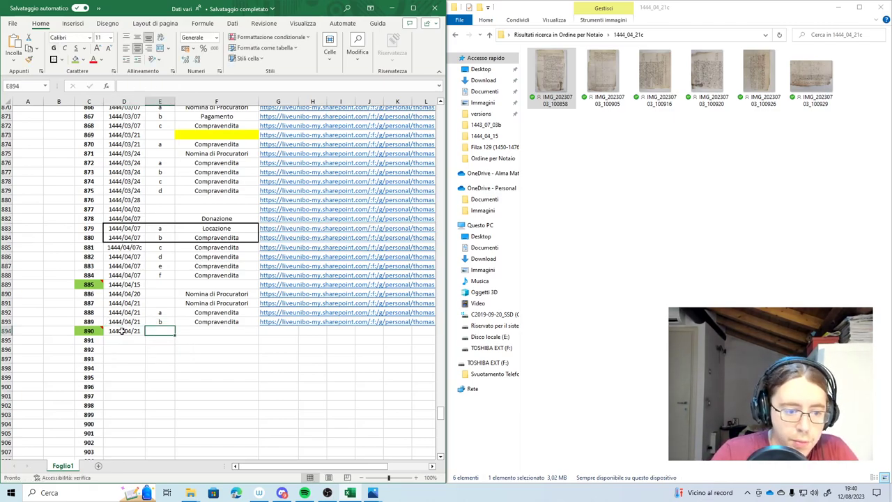
{"action": "type", "text": "c"}
{"action": "key", "text": "Tab"}
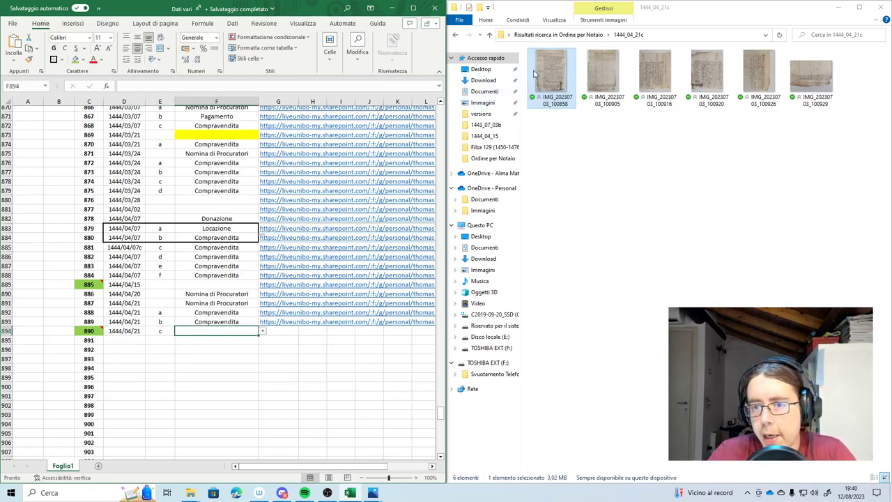
Open the first 1444_04_21c manuscript photo and zoom across the handwriting to read the deed
{"action": "double_click", "coordinate": [555, 64]}
{"action": "scroll", "coordinate": [433, 168], "scroll_direction": "up", "scroll_amount": 4}
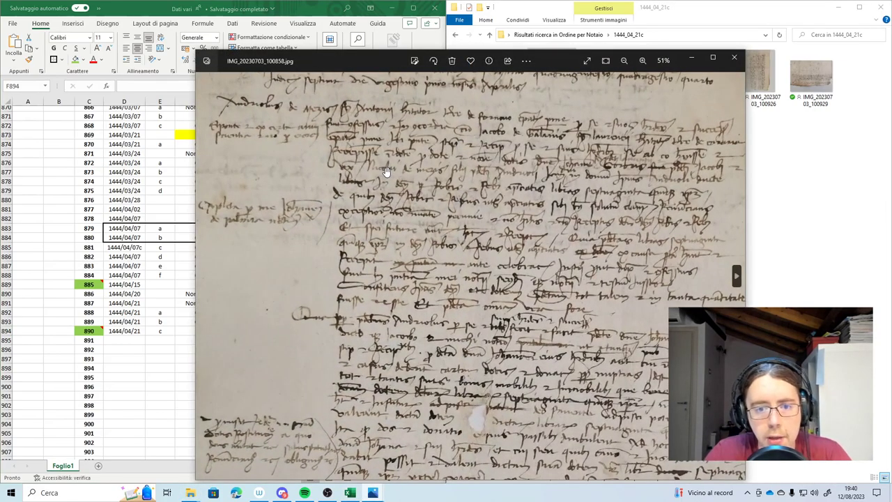
{"action": "scroll", "coordinate": [432, 168], "scroll_direction": "up", "scroll_amount": 4}
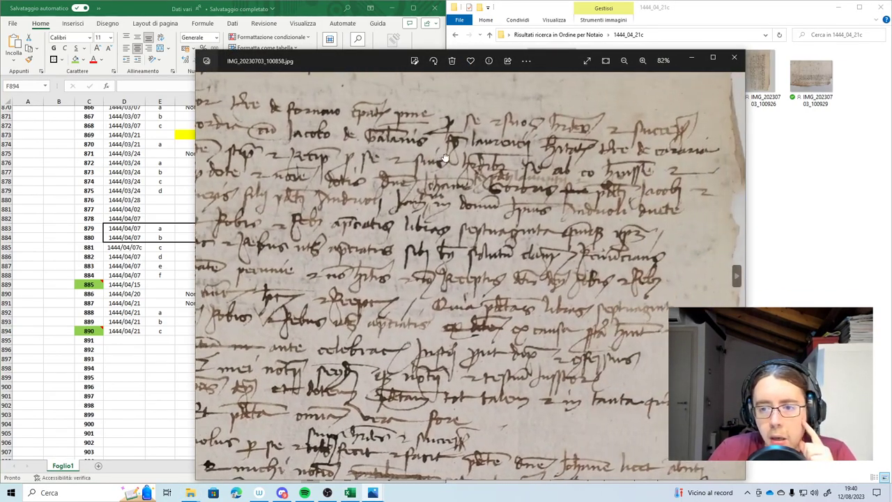
{"action": "scroll", "coordinate": [536, 171], "scroll_direction": "down", "scroll_amount": 2}
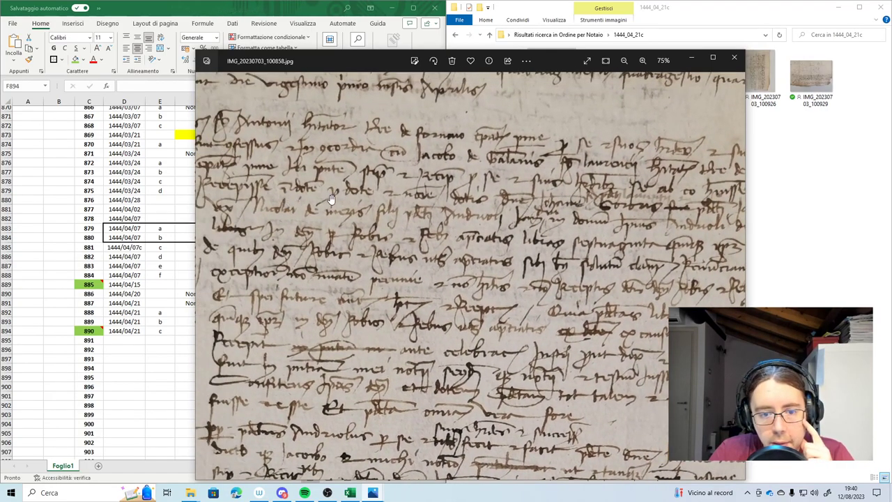
{"action": "scroll", "coordinate": [366, 194], "scroll_direction": "up", "scroll_amount": 4}
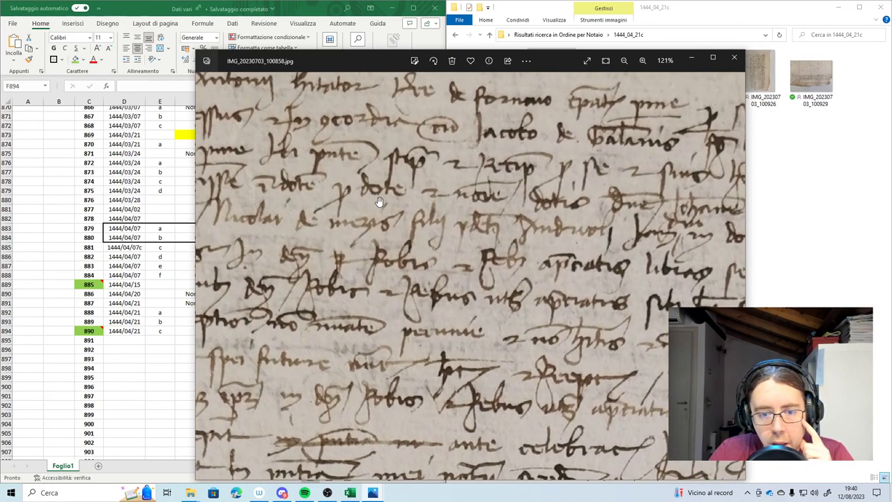
{"action": "scroll", "coordinate": [390, 203], "scroll_direction": "down", "scroll_amount": 2}
{"action": "scroll", "coordinate": [572, 222], "scroll_direction": "down", "scroll_amount": 2}
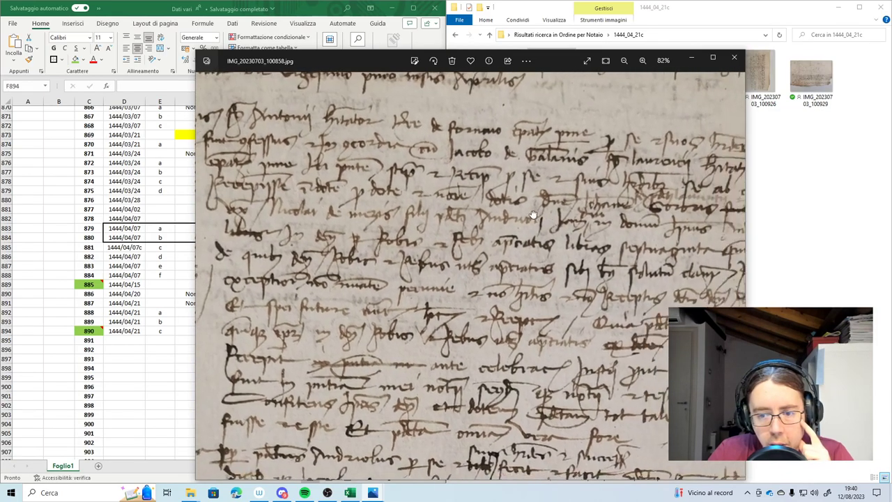
{"action": "scroll", "coordinate": [548, 206], "scroll_direction": "up", "scroll_amount": 2}
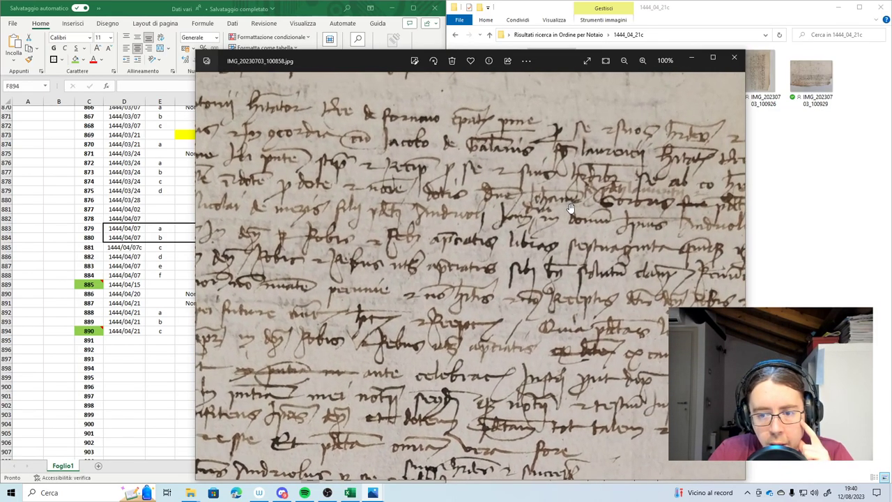
{"action": "scroll", "coordinate": [570, 193], "scroll_direction": "down", "scroll_amount": 3}
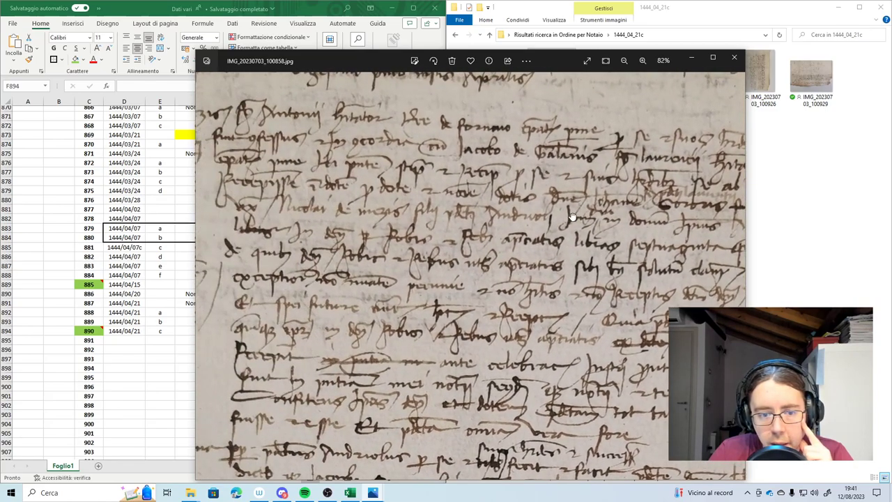
{"action": "scroll", "coordinate": [265, 209], "scroll_direction": "up", "scroll_amount": 1}
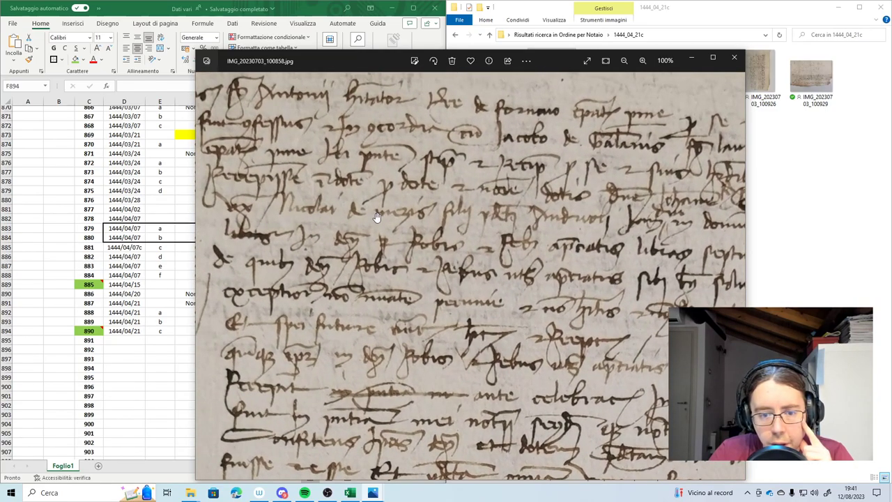
{"action": "scroll", "coordinate": [420, 210], "scroll_direction": "down", "scroll_amount": 1}
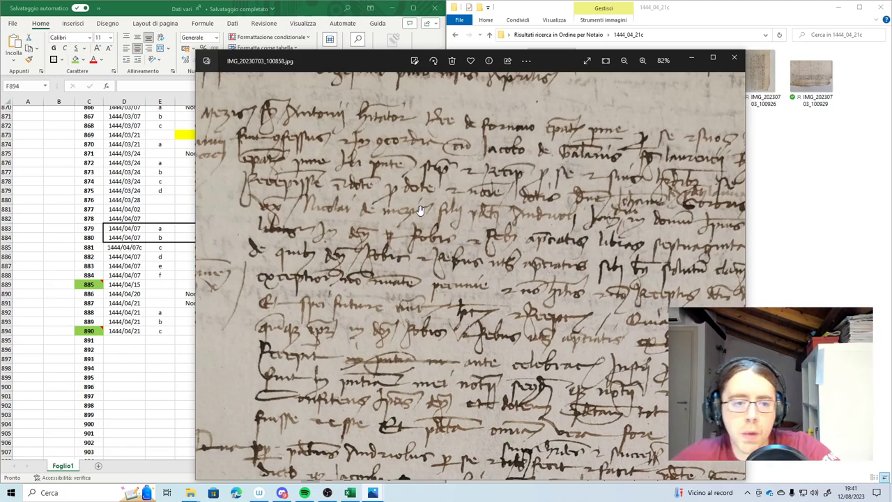
{"action": "scroll", "coordinate": [398, 205], "scroll_direction": "left", "scroll_amount": 3}
{"action": "scroll", "coordinate": [357, 171], "scroll_direction": "left", "scroll_amount": 3}
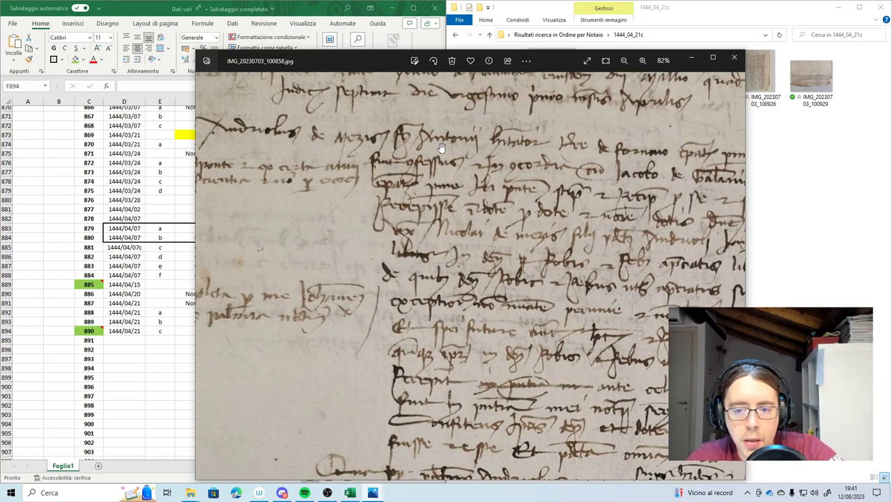
{"action": "left_click_drag", "start_coordinate": [571, 159], "coordinate": [454, 152]}
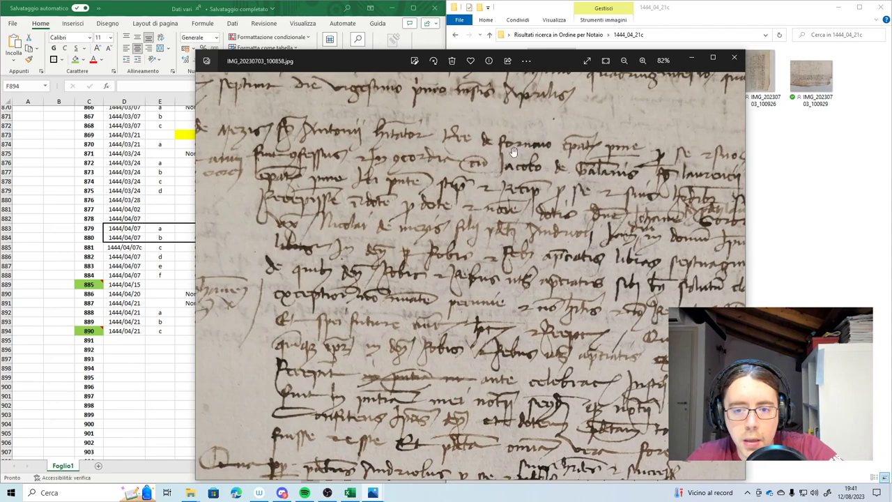
{"action": "scroll", "coordinate": [501, 154], "scroll_direction": "up", "scroll_amount": 2}
{"action": "scroll", "coordinate": [502, 160], "scroll_direction": "down", "scroll_amount": 4}
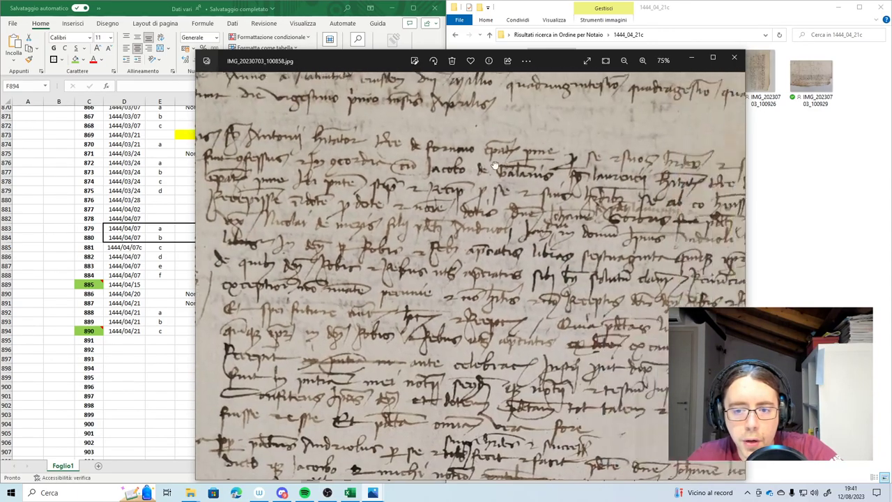
{"action": "left_click_drag", "start_coordinate": [608, 169], "coordinate": [499, 168]}
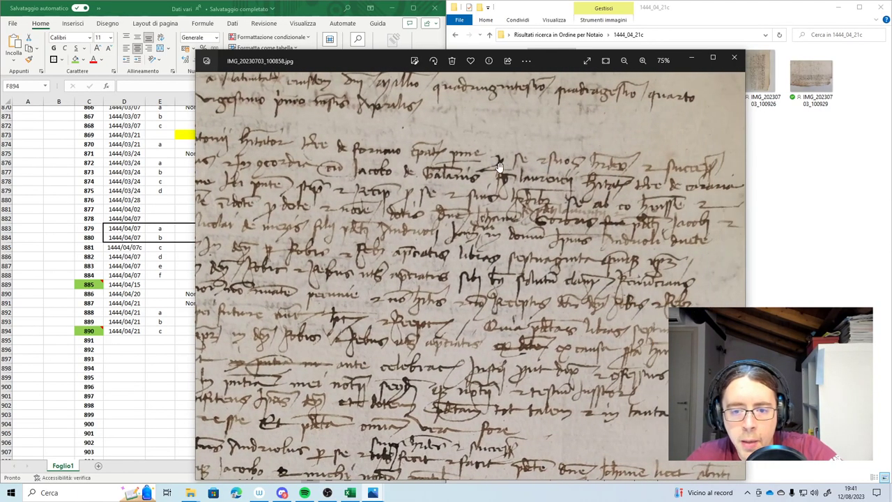
{"action": "left_click_drag", "start_coordinate": [209, 230], "coordinate": [310, 241]}
{"action": "scroll", "coordinate": [315, 184], "scroll_direction": "up", "scroll_amount": 4}
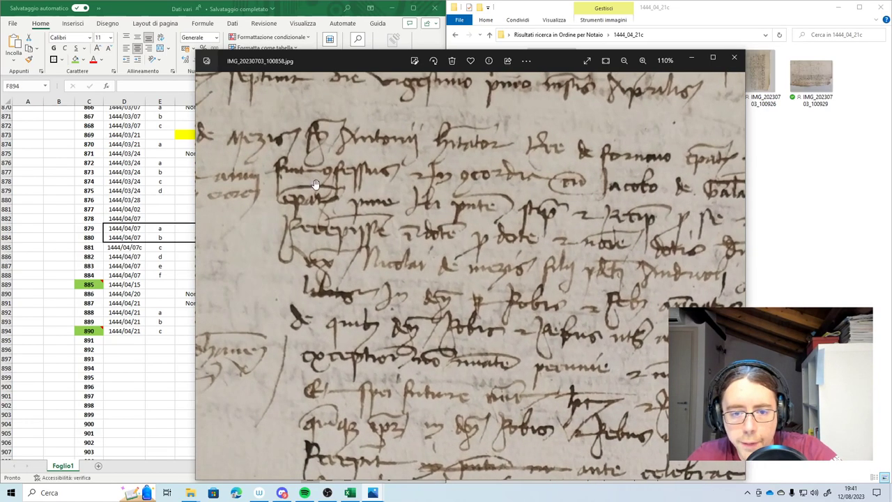